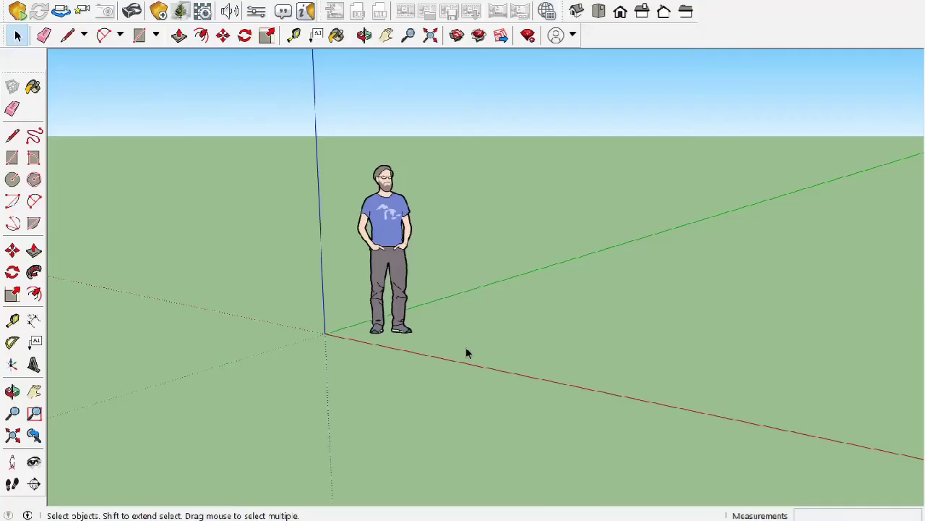
Step: Erase the default person figure and move the Views toolbar to a new toolbar position
left_click(402, 260)
right_click(402, 260)
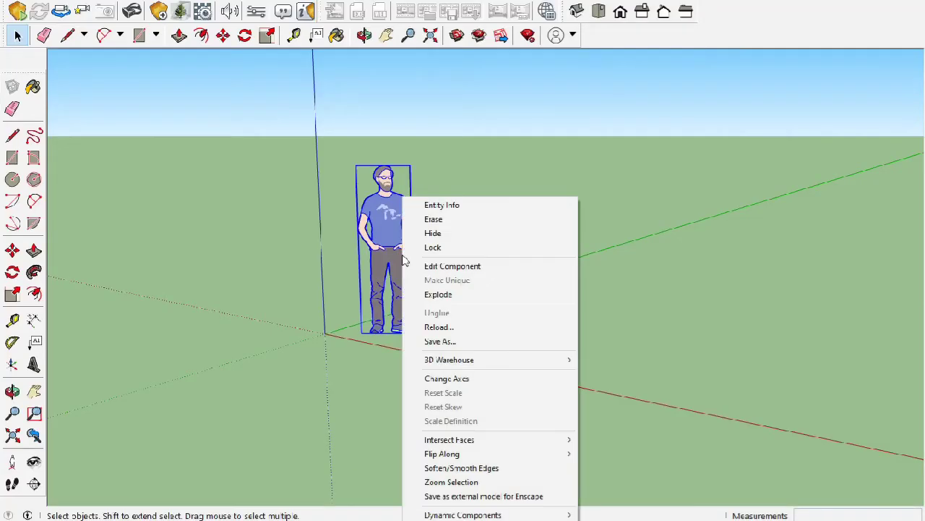
left_click(430, 219)
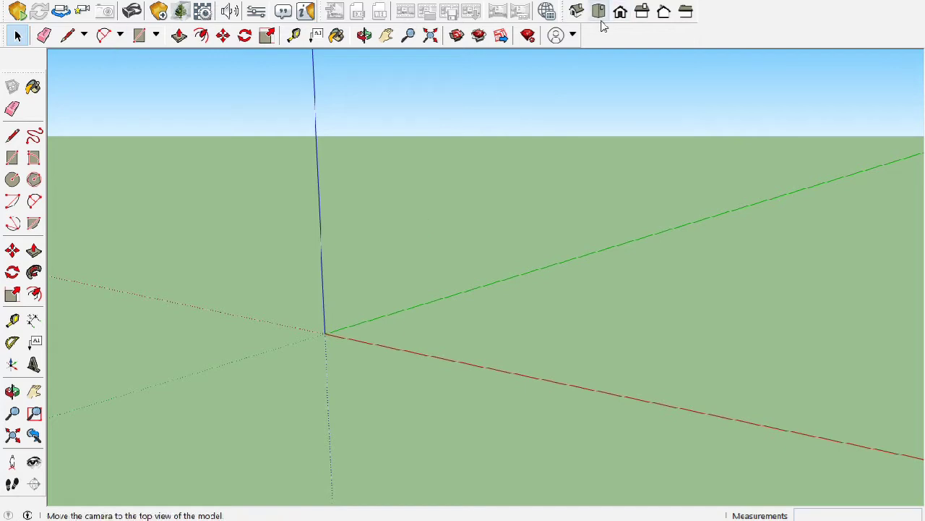
mouse_move(561, 12)
left_mouse_down()
mouse_move(582, 66)
mouse_move(576, 6)
left_mouse_up()
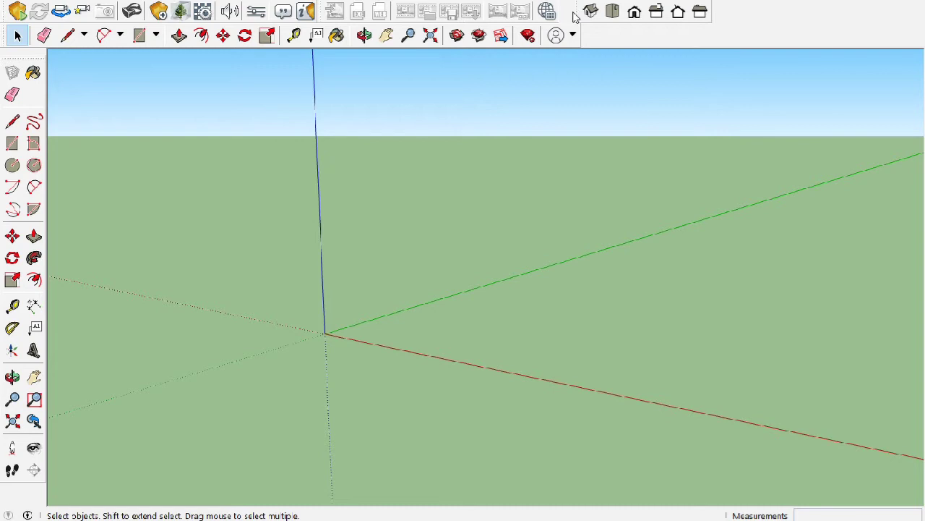
left_click_drag(576, 11, 609, 17)
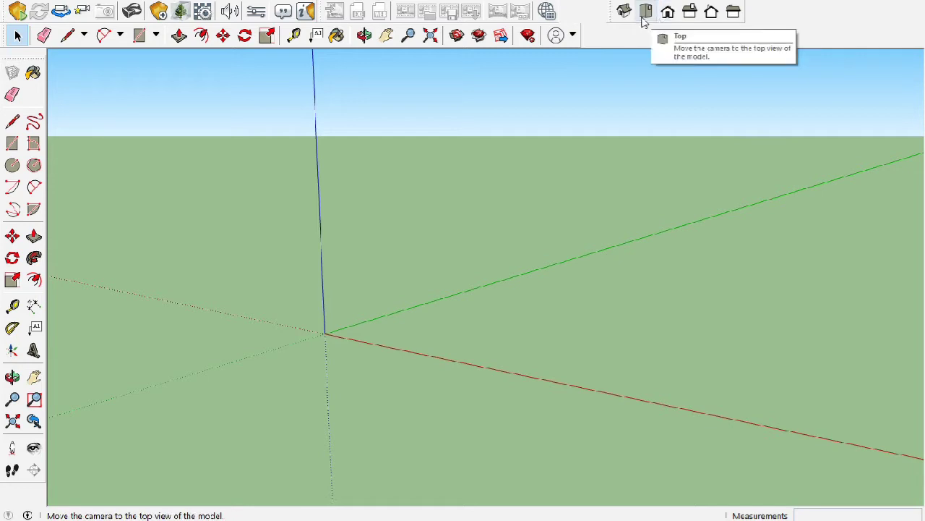
Step: Switch to Top view and draw a 28' by 40' rectangle starting at the origin
left_click(645, 13)
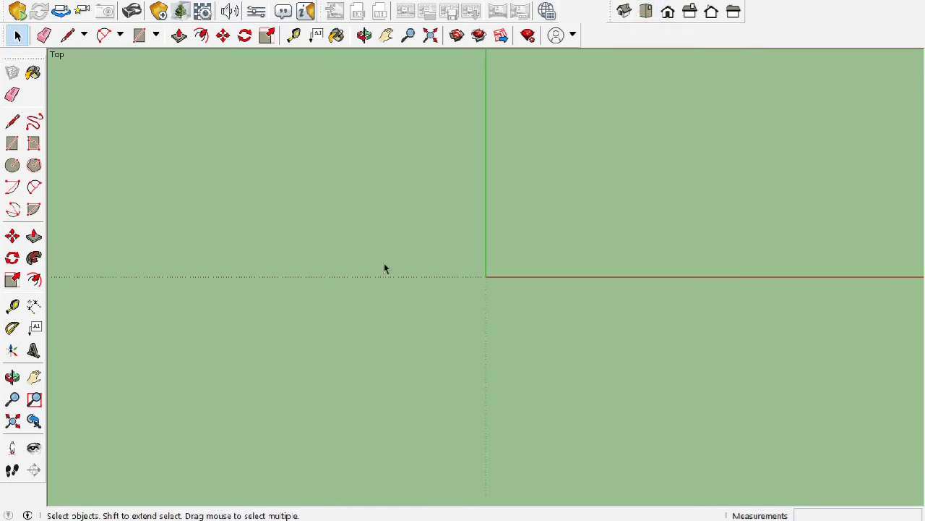
scroll(519, 167, "up", 1)
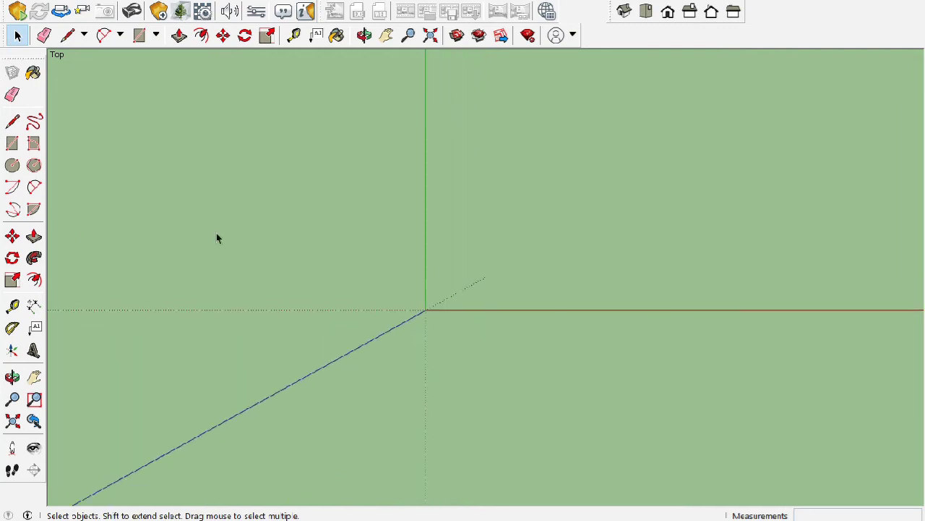
left_click(18, 144)
left_click(426, 309)
type("28',40'")
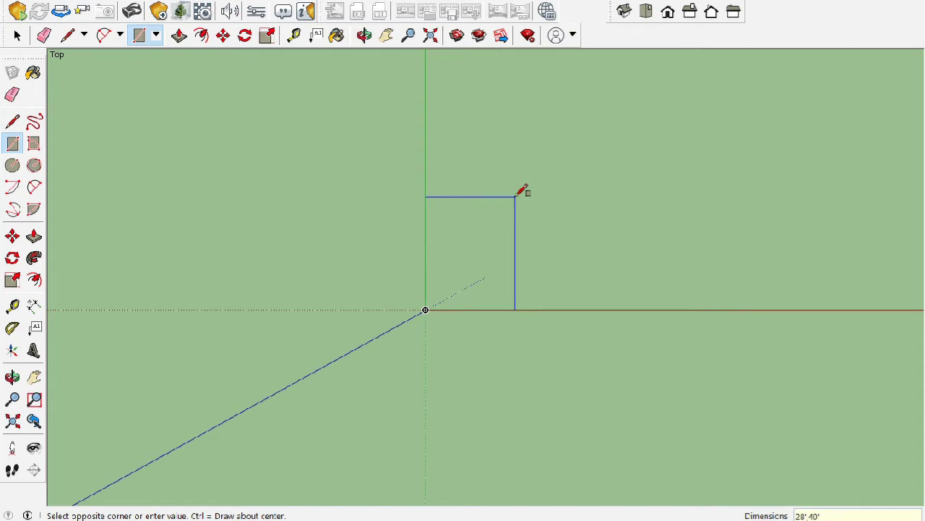
key("Return")
scroll(412, 320, "down", 1)
scroll(434, 305, "down", 2)
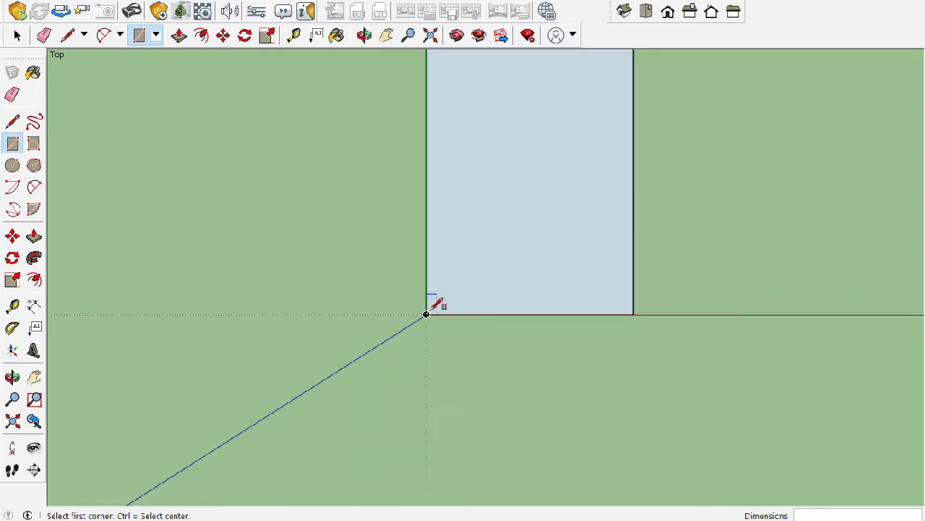
scroll(446, 282, "down", 1)
scroll(527, 205, "up", 1)
key("space")
scroll(467, 198, "up", 2)
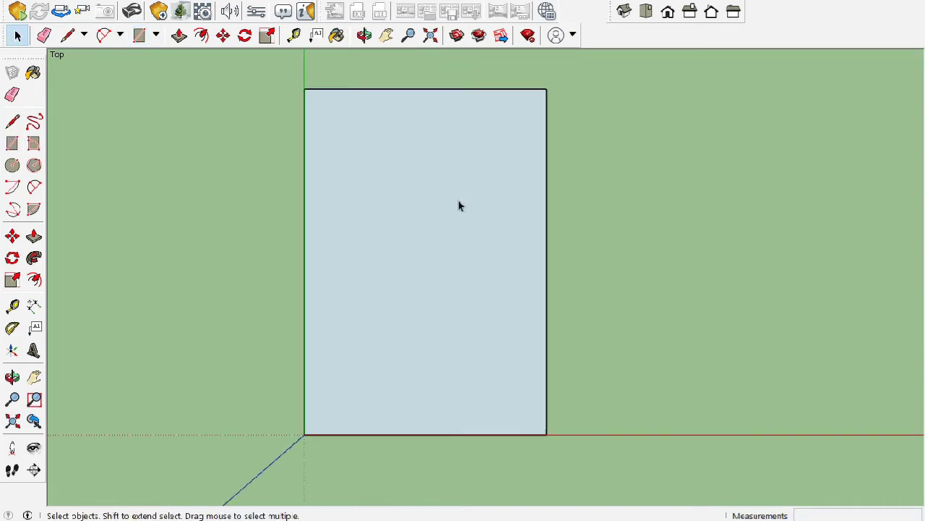
scroll(454, 236, "up", 1)
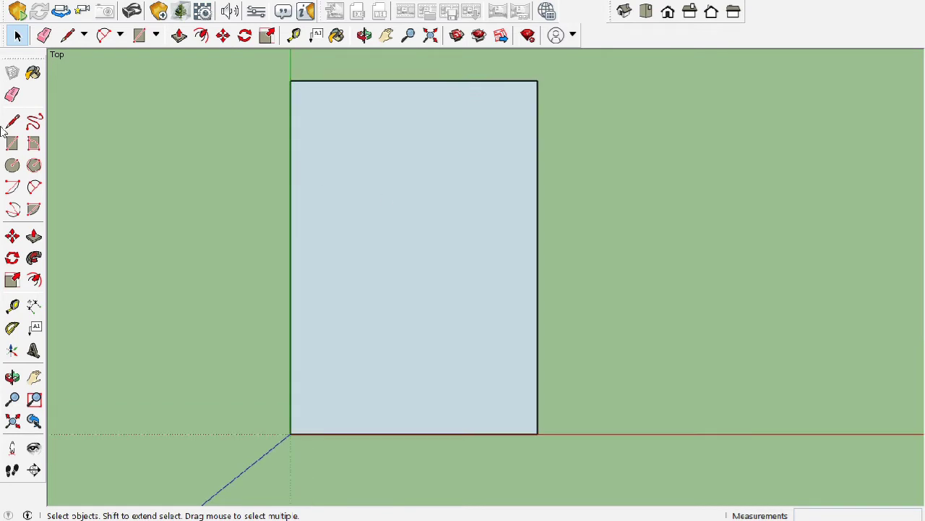
Step: Offset the floor rectangle's edges 9 inches inward to create the wall-thickness outline
left_click(34, 280)
left_click(403, 81)
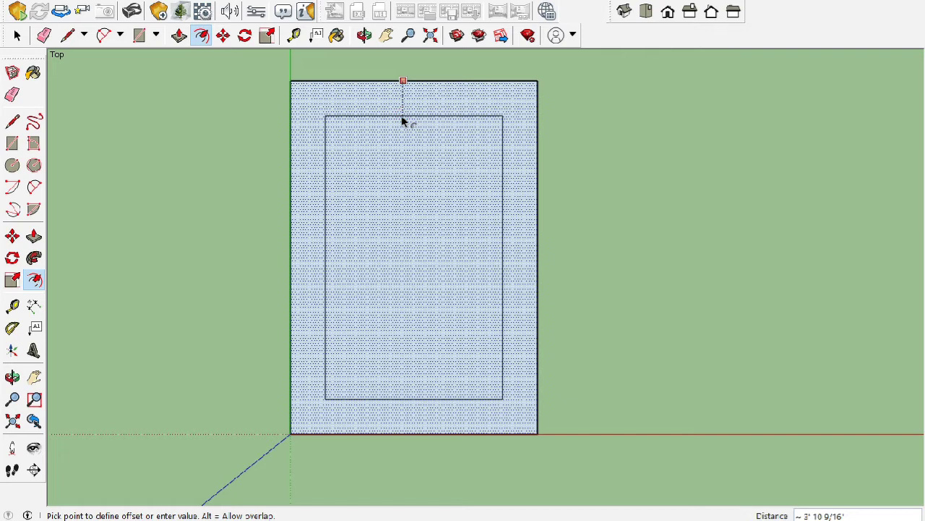
key("Escape")
scroll(403, 157, "down", 2)
key("space")
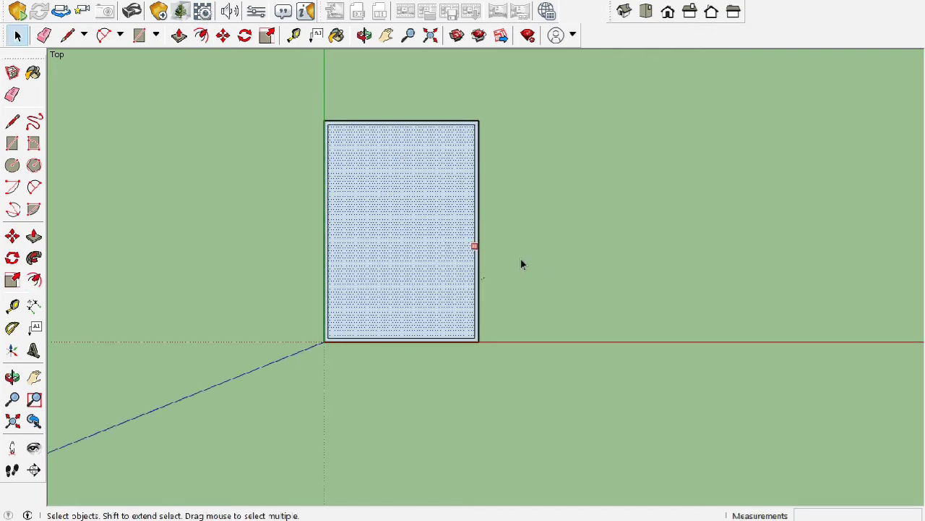
left_click(210, 186)
scroll(398, 181, "up", 1)
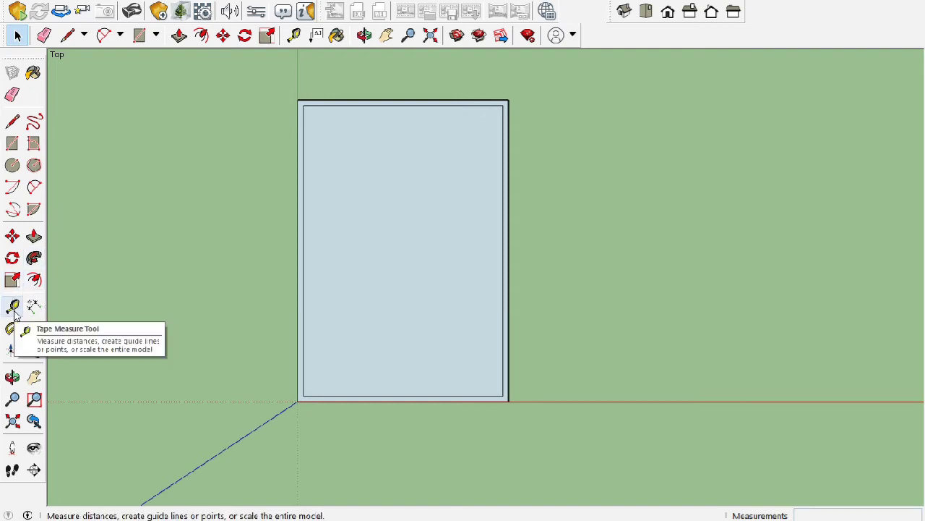
Step: Place a guide 12' from the rectangle's right edge and another 9" beyond it
left_click(14, 310)
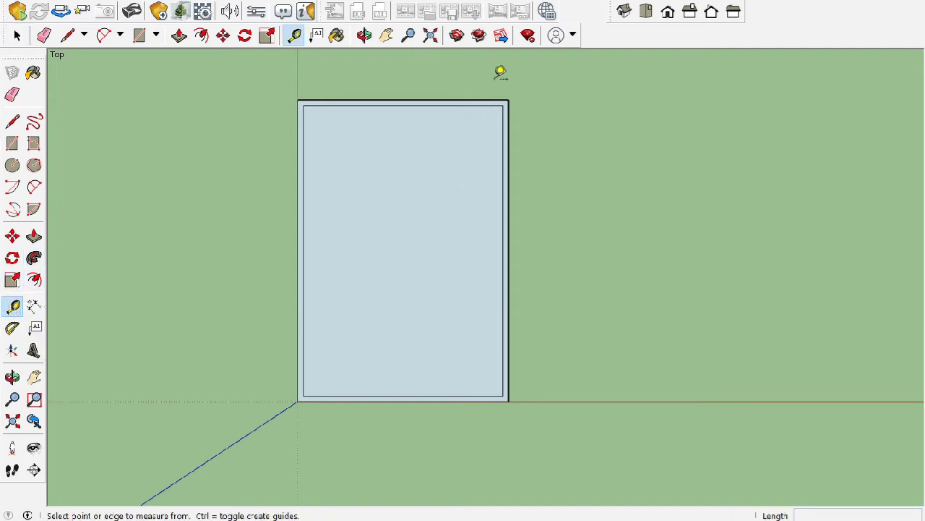
scroll(506, 152, "up", 2)
left_click(505, 140)
type("12")
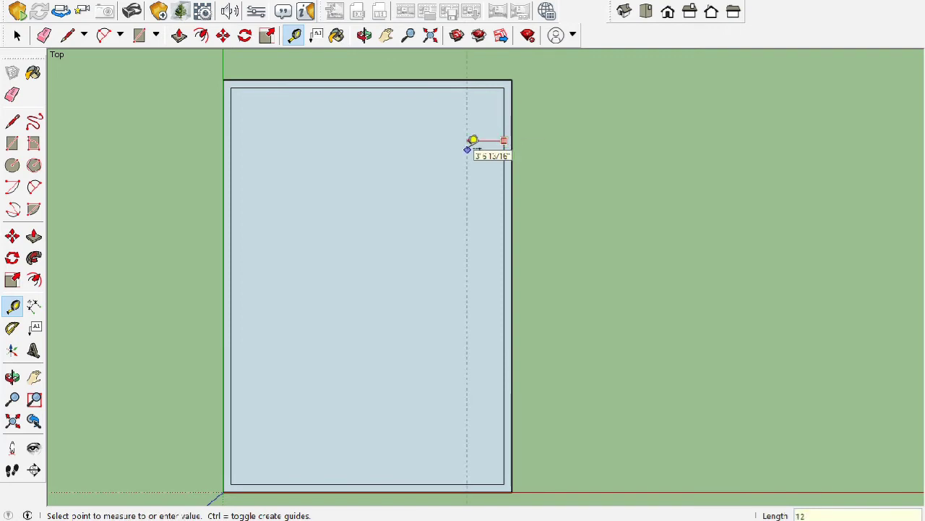
type("'")
key("Return")
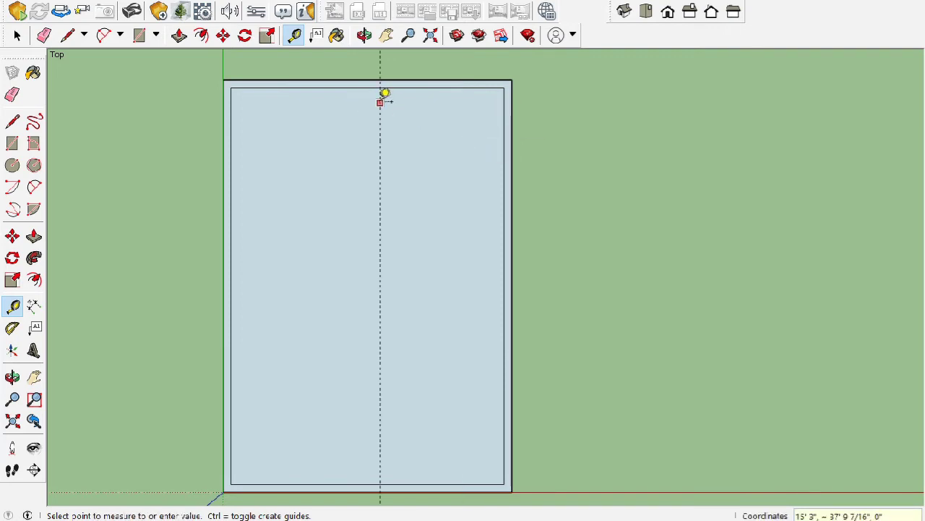
left_click(379, 103)
key("Return")
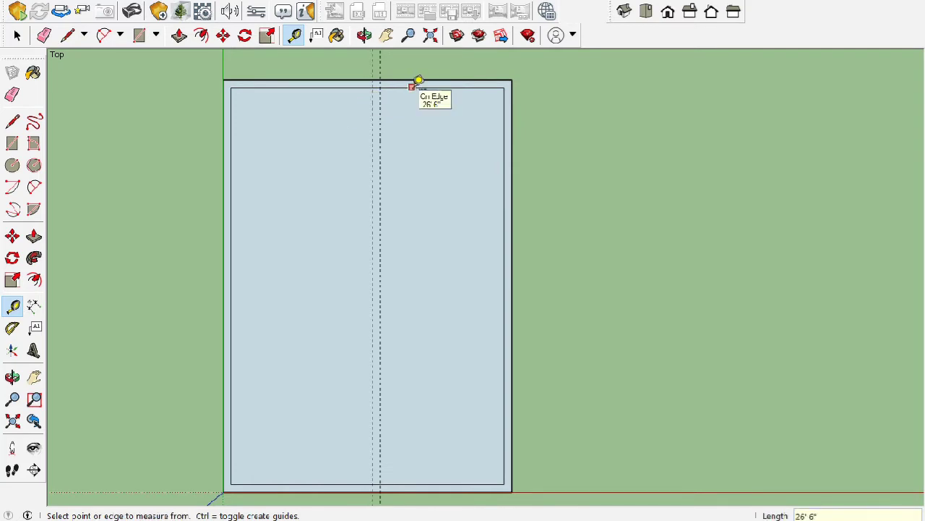
Step: Add a horizontal guide 14' down from the top edge with a second just below it
left_click(412, 87)
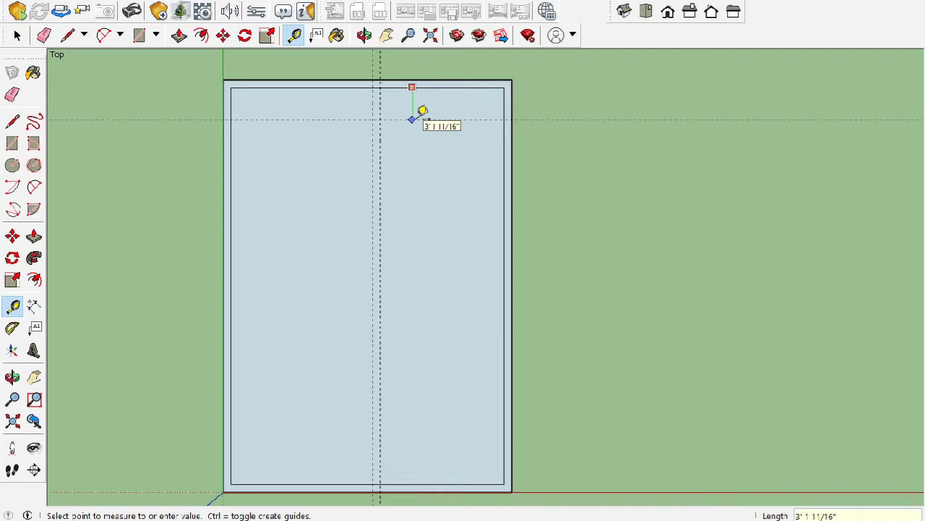
key("Return")
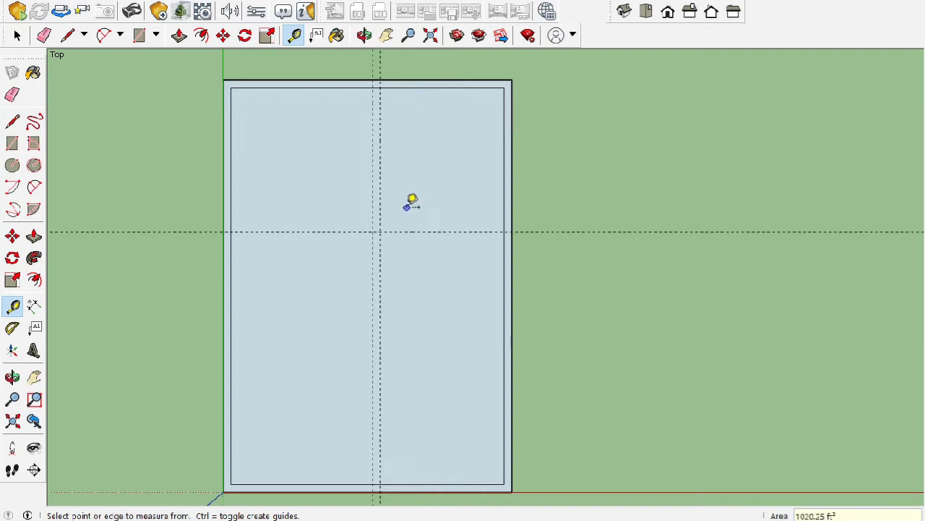
left_click(412, 232)
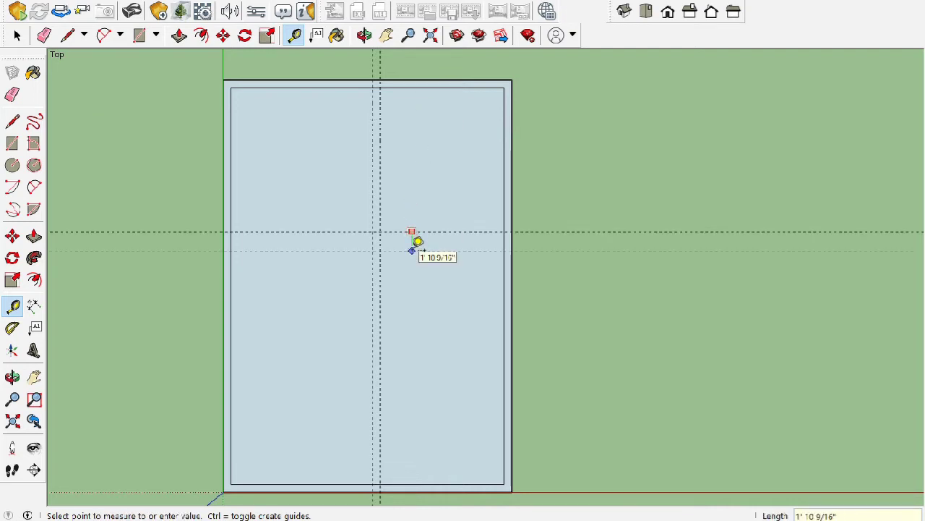
left_click(417, 242)
scroll(388, 232, "up", 2)
scroll(382, 182, "up", 2)
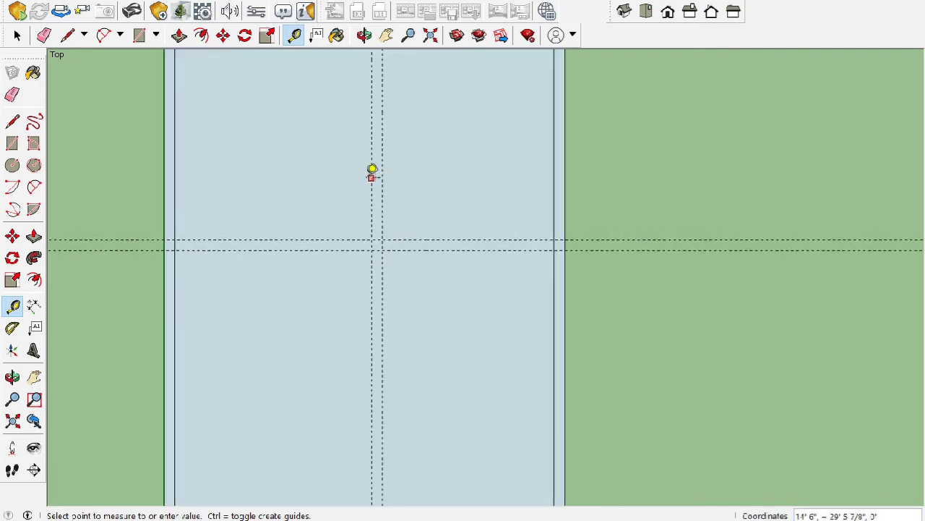
Step: Add a vertical guide 4' from the existing vertical guide, plus another beside it
left_click(372, 178)
key("Return")
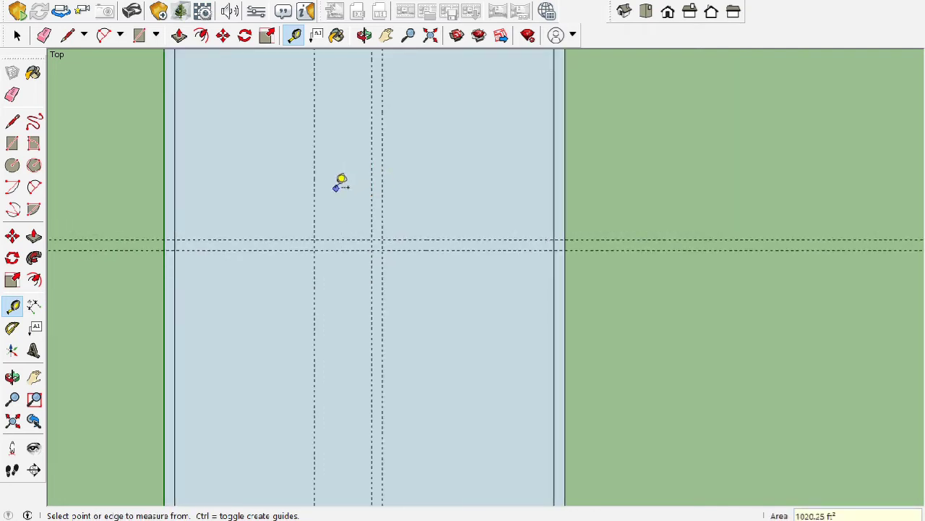
left_click(315, 170)
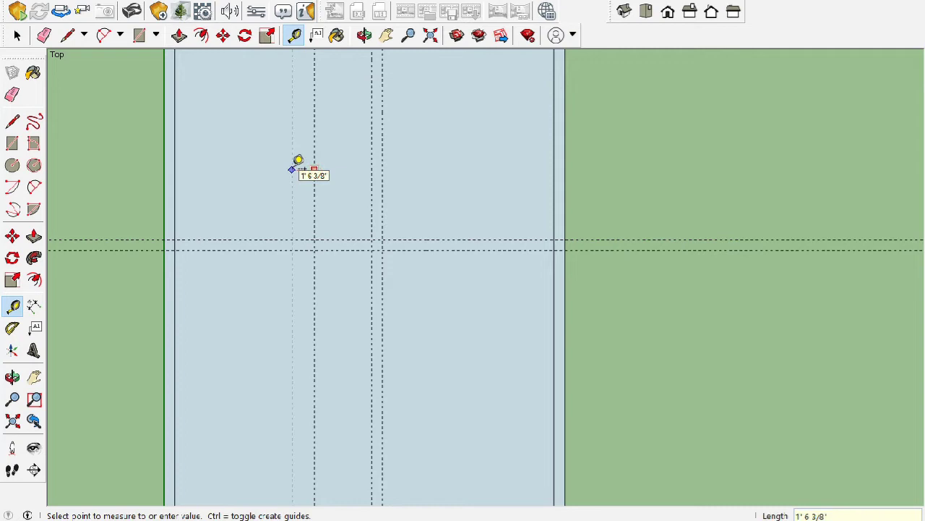
left_click(293, 169)
scroll(354, 188, "down", 2)
scroll(384, 178, "up", 2)
scroll(387, 156, "down", 2)
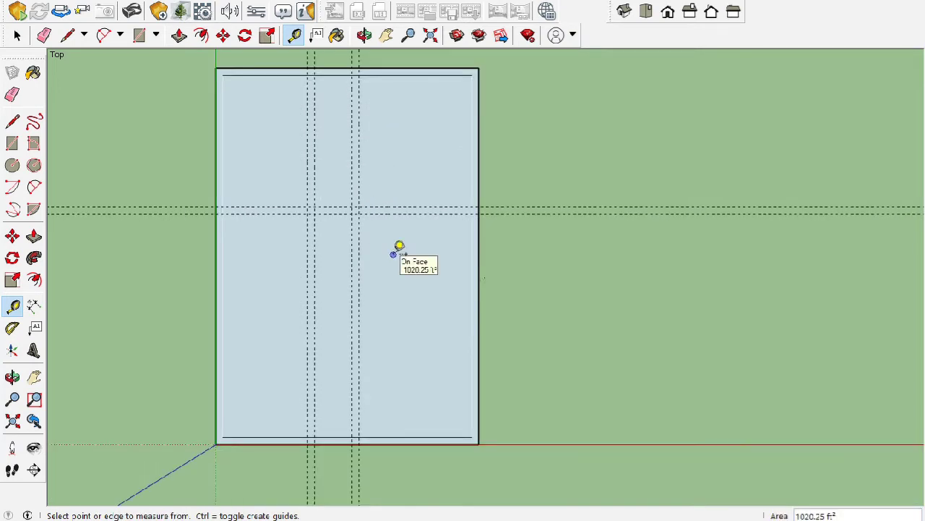
scroll(330, 244, "down", 1)
scroll(402, 233, "down", 1)
scroll(390, 188, "up", 2)
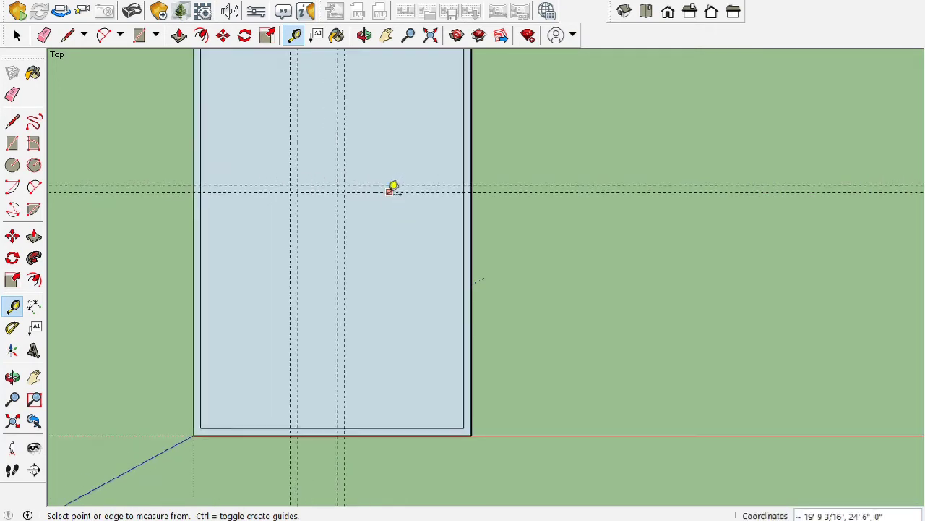
Step: Add a horizontal guide 12' further down with a second guide just below it
left_click(391, 192)
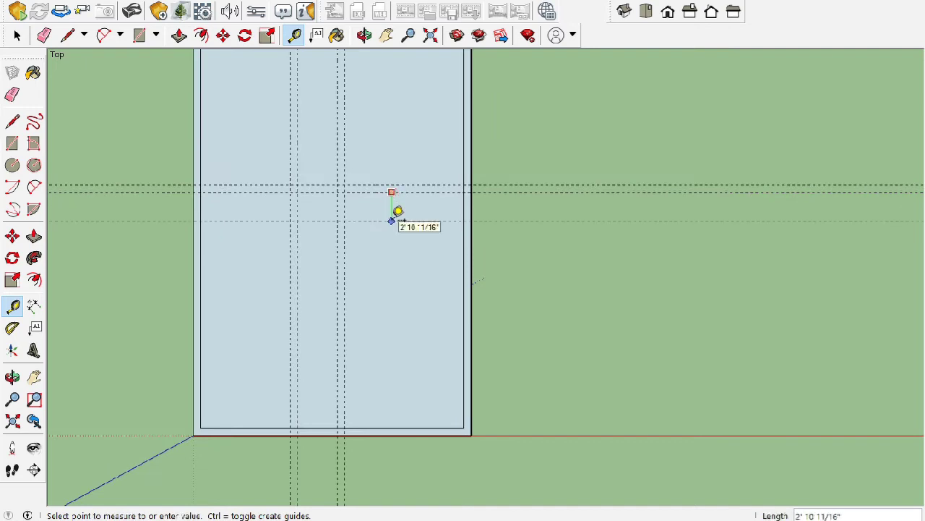
key("Return")
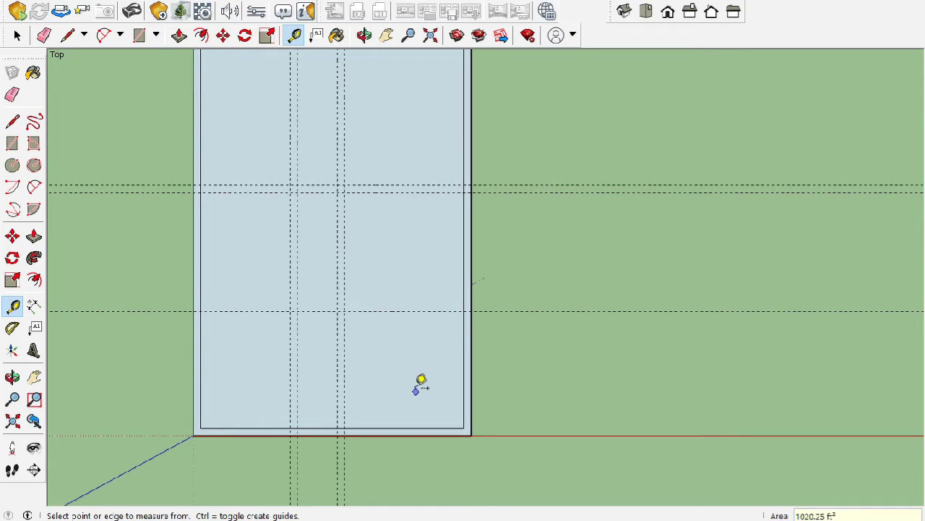
left_click(397, 311)
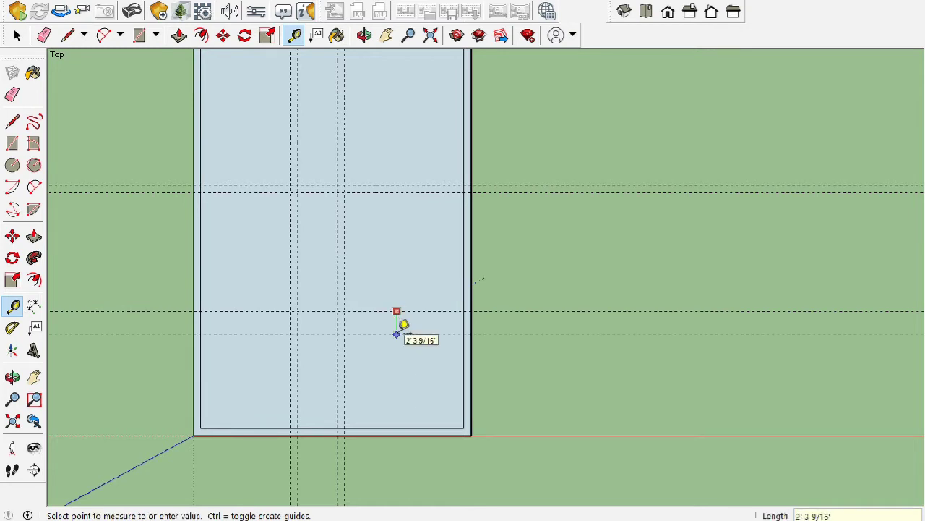
left_click(403, 321)
scroll(393, 264, "down", 1)
scroll(364, 199, "up", 1)
scroll(328, 289, "down", 1)
scroll(379, 236, "up", 1)
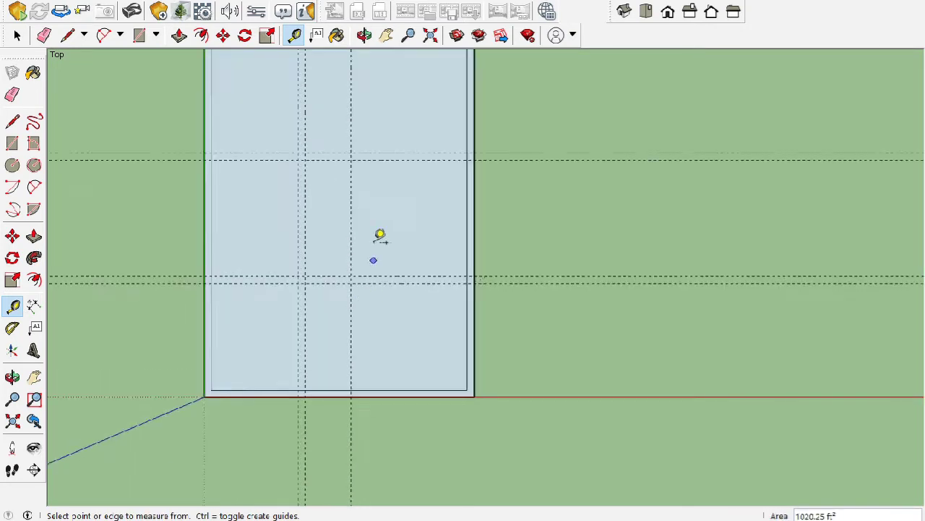
scroll(381, 275, "down", 1)
scroll(383, 296, "up", 1)
scroll(325, 289, "down", 1)
scroll(293, 253, "up", 1)
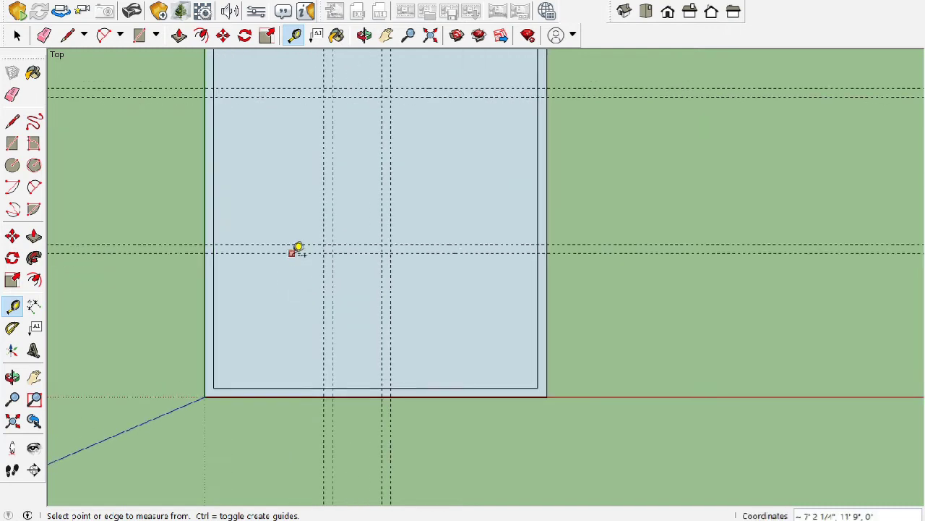
Step: Place a guide 5' from an existing guide and one more horizontal guide below
left_click(292, 253)
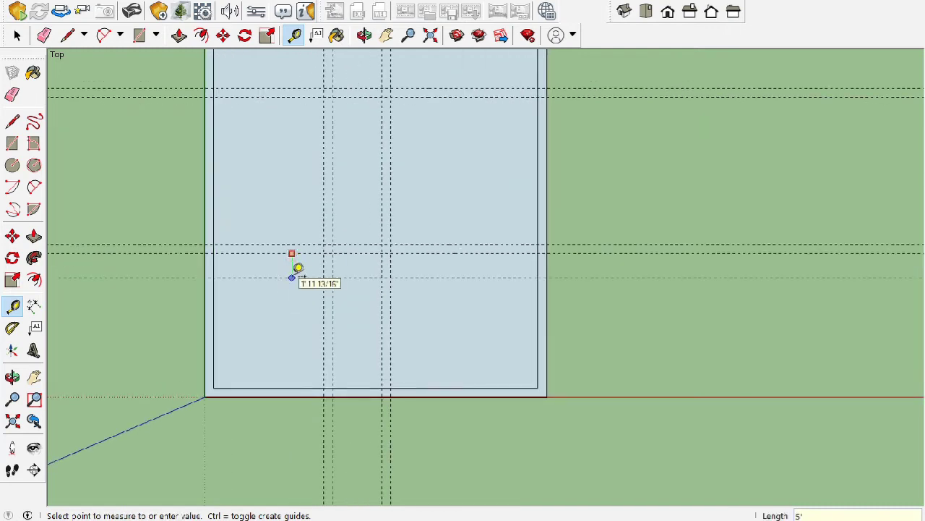
key("Return")
scroll(298, 312, "up", 1)
left_click(289, 315)
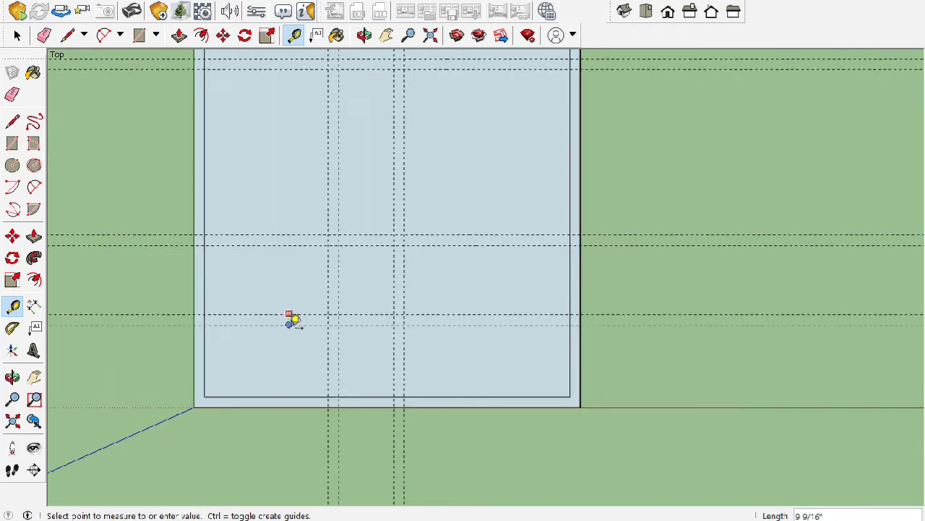
left_click(289, 330)
scroll(358, 350, "down", 1)
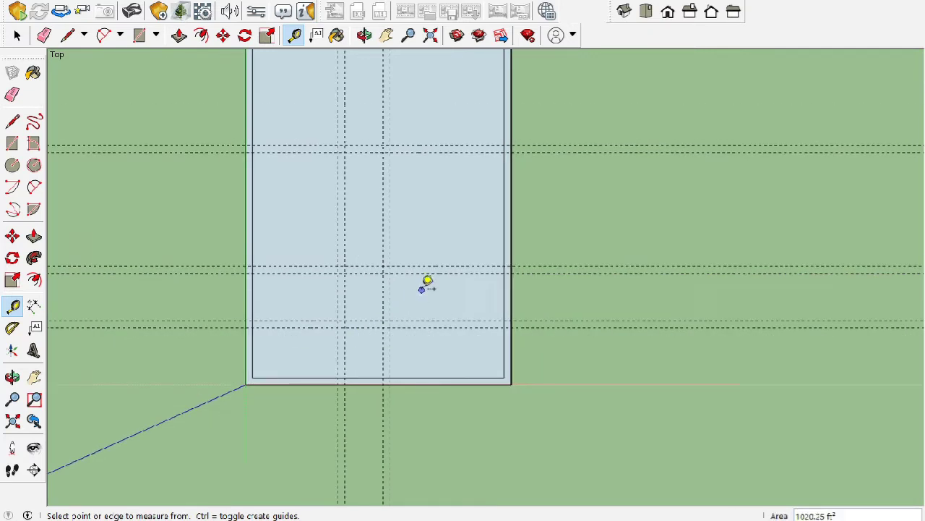
left_click(18, 37)
scroll(279, 248, "down", 2)
scroll(275, 176, "up", 1)
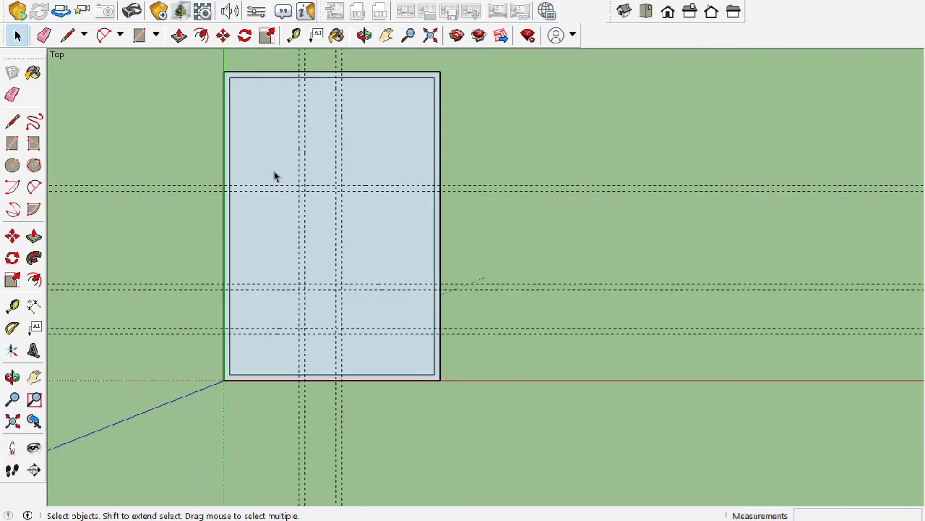
Step: Draw a narrow vertical wall strip from the top wall to the guide, then one running right
left_click(13, 144)
scroll(351, 94, "up", 1)
scroll(318, 156, "up", 1)
scroll(346, 66, "up", 1)
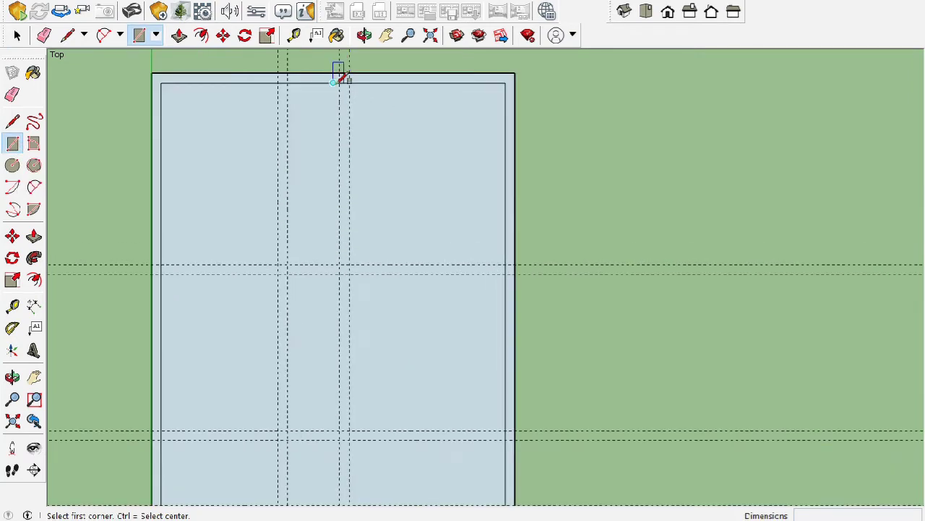
left_click(340, 85)
left_click(350, 263)
scroll(347, 260, "up", 1)
left_click(338, 259)
left_click(541, 270)
scroll(374, 231, "down", 1)
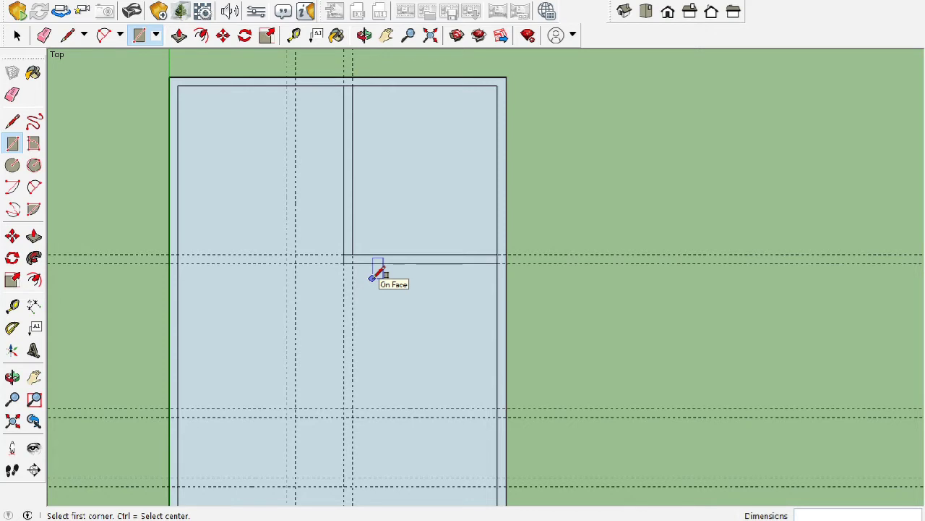
Step: Draw another vertical wall strip from the top wall and a horizontal strip running left
left_click(287, 86)
left_click(295, 254)
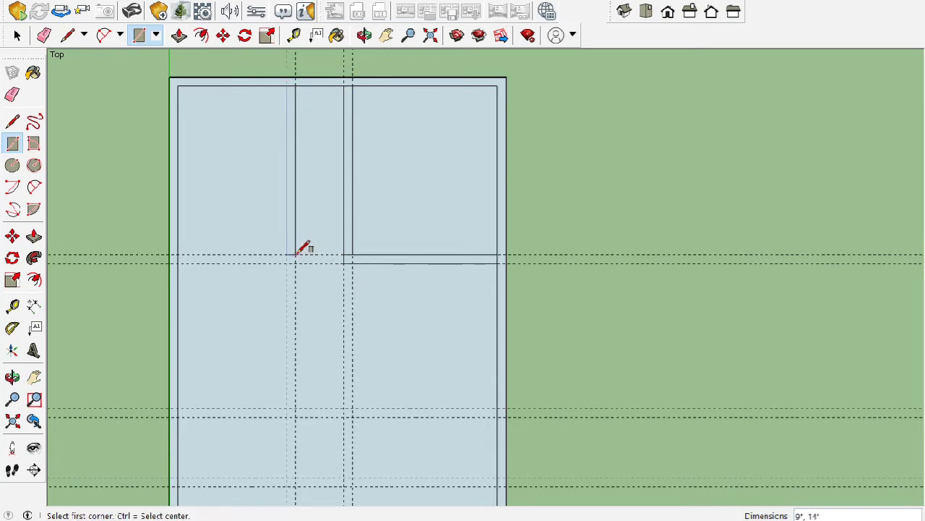
left_click(180, 261)
scroll(181, 260, "up", 1)
left_click(302, 250)
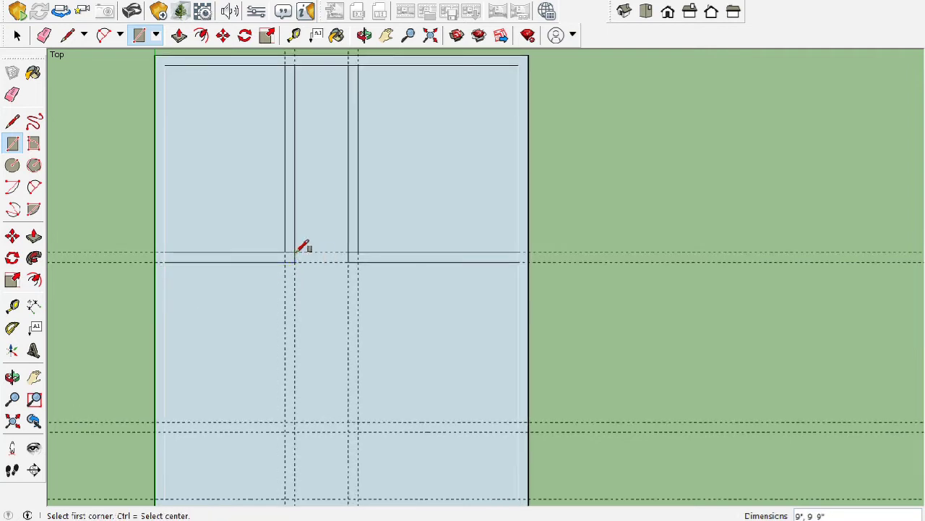
scroll(318, 209, "down", 1)
scroll(340, 206, "up", 1)
Step: Draw a vertical wall strip down to the lower guide and a strip stretching right from it
left_click(333, 220)
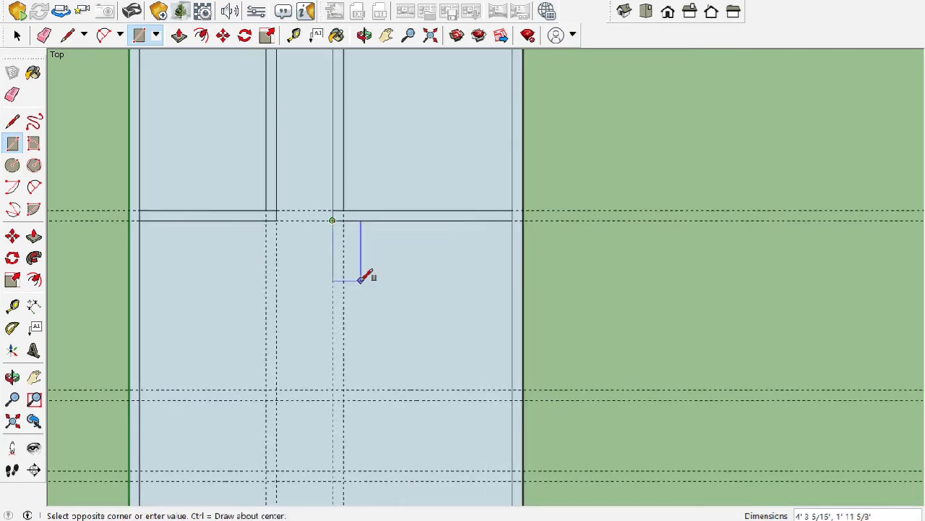
left_click(345, 397)
left_click(344, 397)
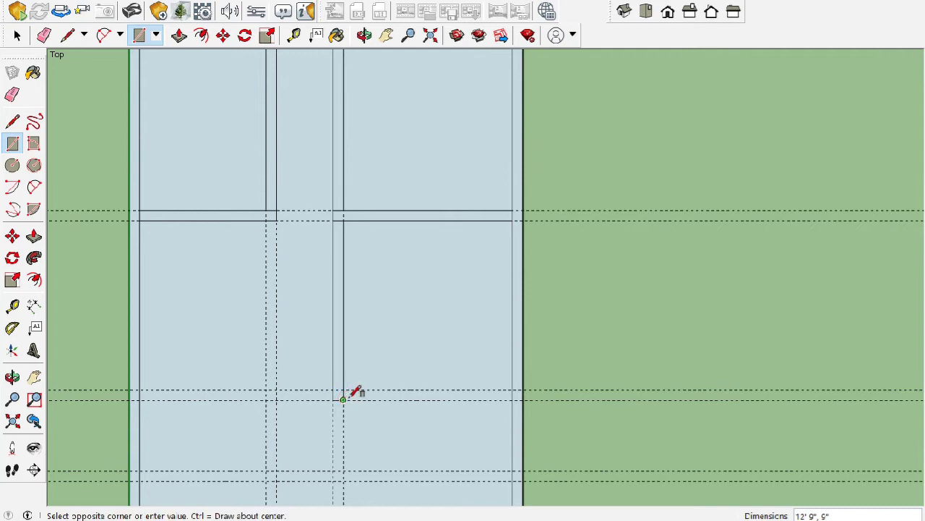
left_click(512, 388)
scroll(405, 345, "down", 1)
scroll(378, 274, "down", 1)
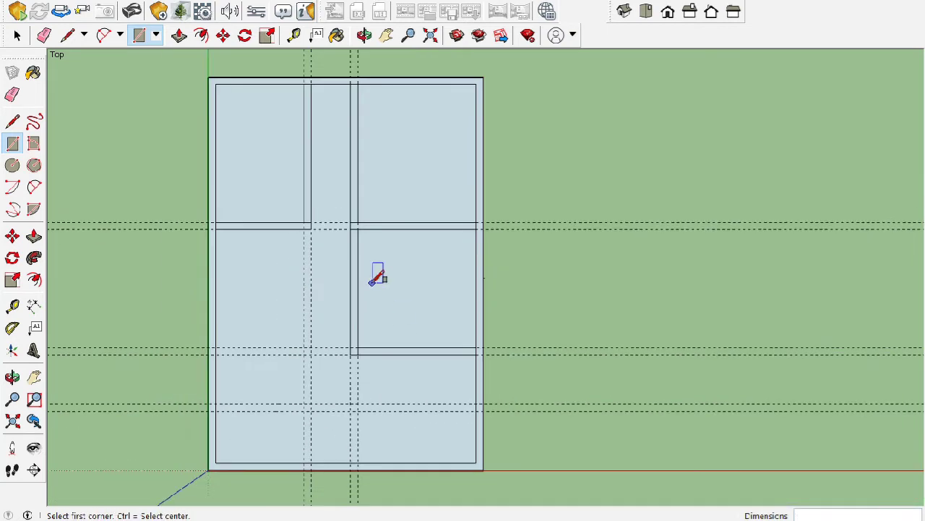
scroll(365, 372, "up", 3)
scroll(364, 373, "up", 1)
Step: Draw thin horizontal wall strips from the right and left walls plus a short vertical segment
left_click(359, 334)
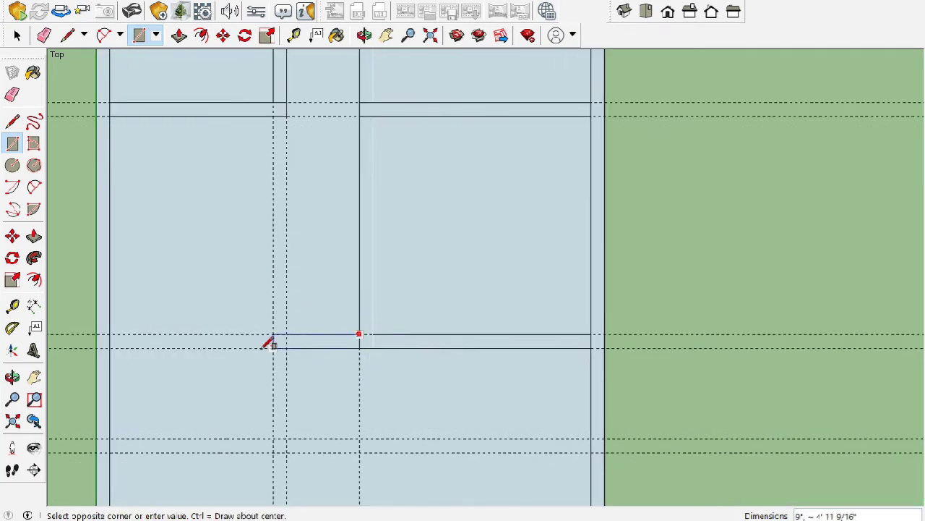
left_click(108, 346)
scroll(269, 347, "down", 1)
scroll(289, 326, "up", 1)
scroll(322, 320, "down", 1)
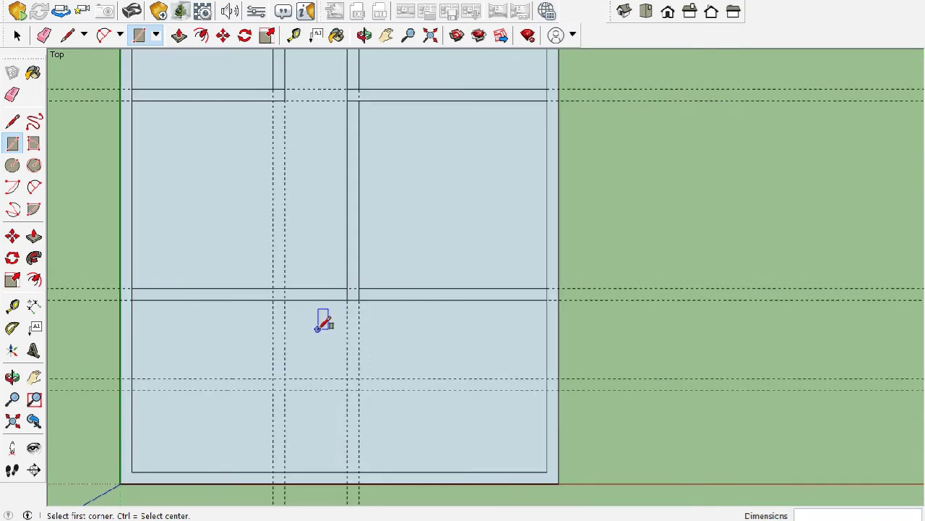
scroll(323, 321, "up", 1)
left_click(121, 372)
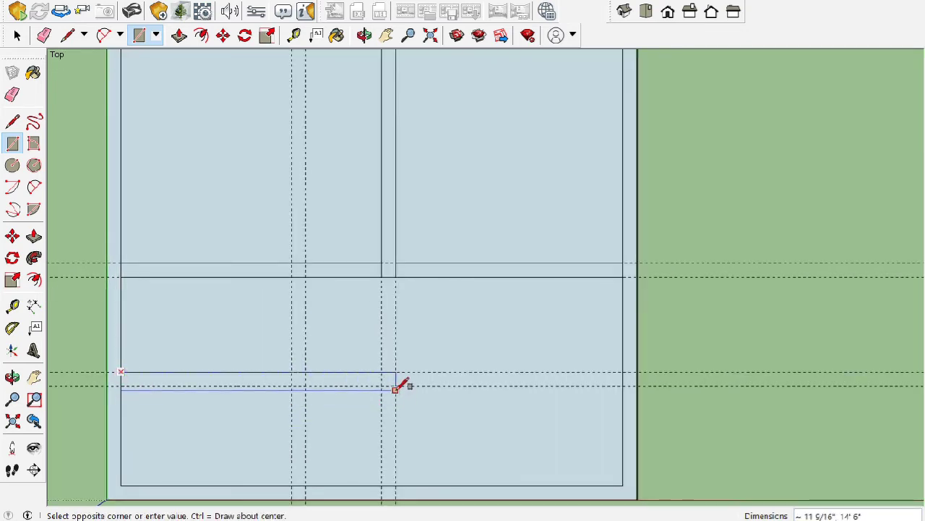
left_click(397, 385)
left_click(382, 373)
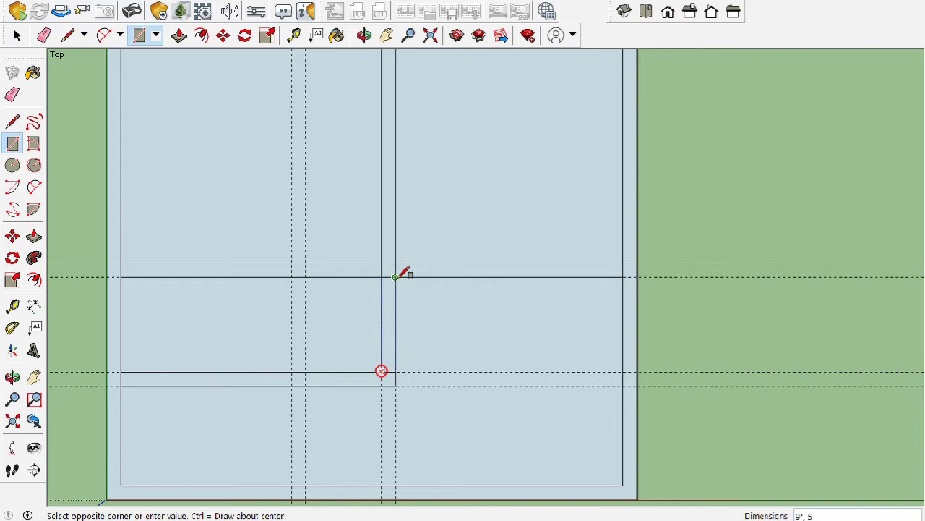
left_click(397, 277)
scroll(372, 273, "down", 1)
left_click(18, 34)
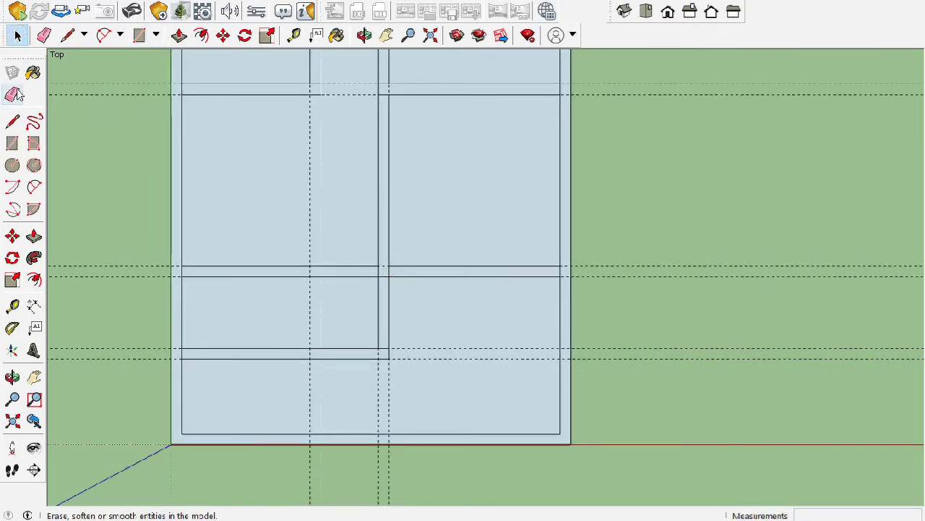
Step: Erase the horizontal and vertical guide lines from the floor plan
left_click(11, 94)
scroll(297, 319, "down", 1)
scroll(297, 318, "down", 1)
left_click_drag(561, 374, 543, 281)
left_click_drag(510, 186, 494, 159)
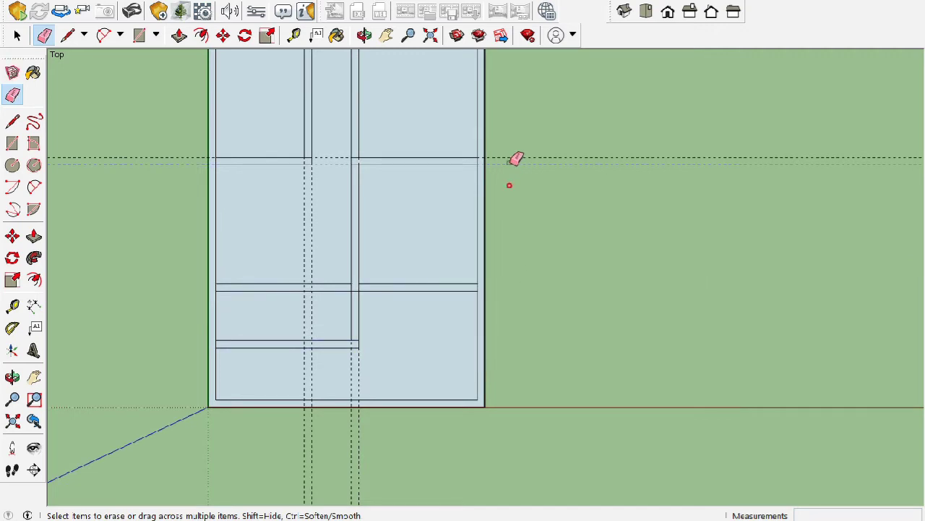
left_click_drag(305, 429, 305, 428)
scroll(371, 328, "up", 3)
scroll(353, 330, "up", 2)
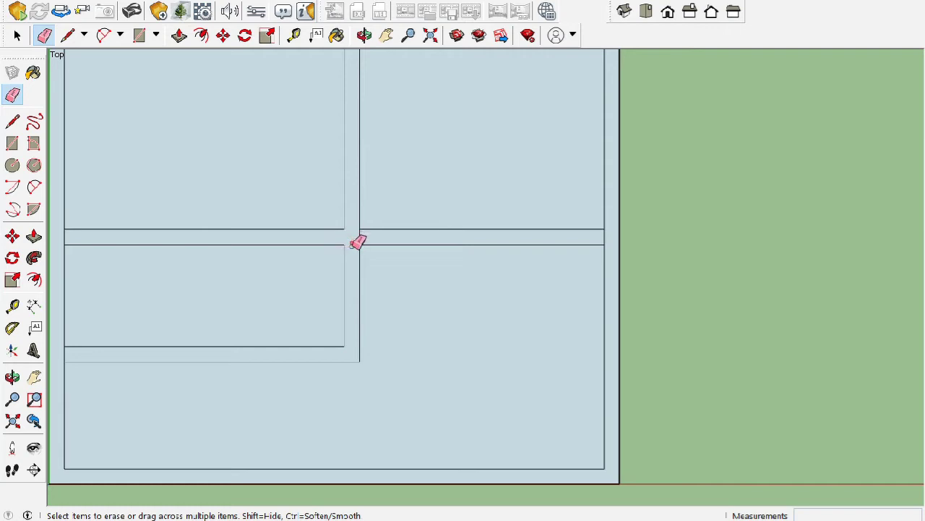
Step: Erase the short edges crossing the corridor junction so the walls become continuous
left_click_drag(357, 238, 612, 233)
scroll(172, 384, "down", 1)
scroll(172, 384, "up", 1)
scroll(202, 341, "down", 4)
scroll(252, 141, "up", 1)
scroll(128, 144, "up", 3)
scroll(190, 415, "down", 1)
scroll(166, 414, "up", 3)
scroll(180, 403, "down", 1)
scroll(376, 200, "up", 2)
scroll(409, 196, "up", 1)
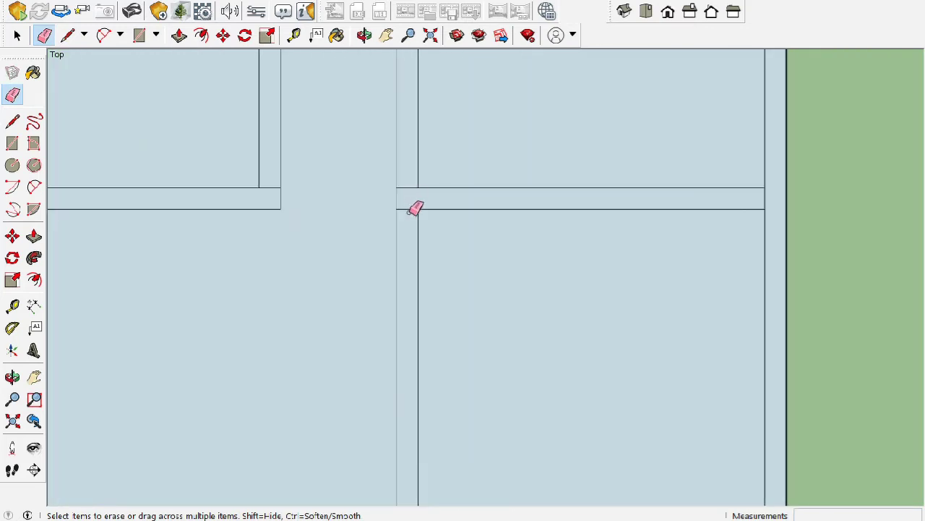
scroll(281, 187, "up", 1)
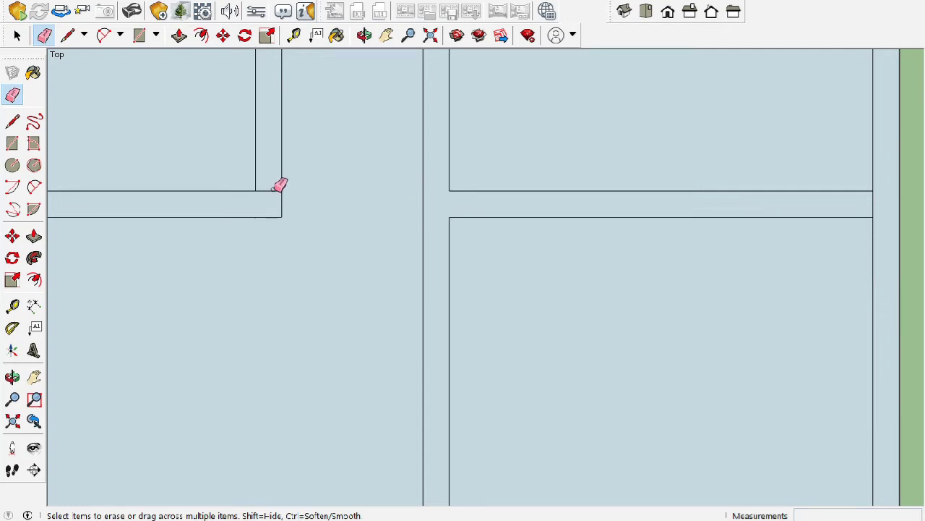
scroll(285, 194, "down", 5)
scroll(304, 130, "down", 1)
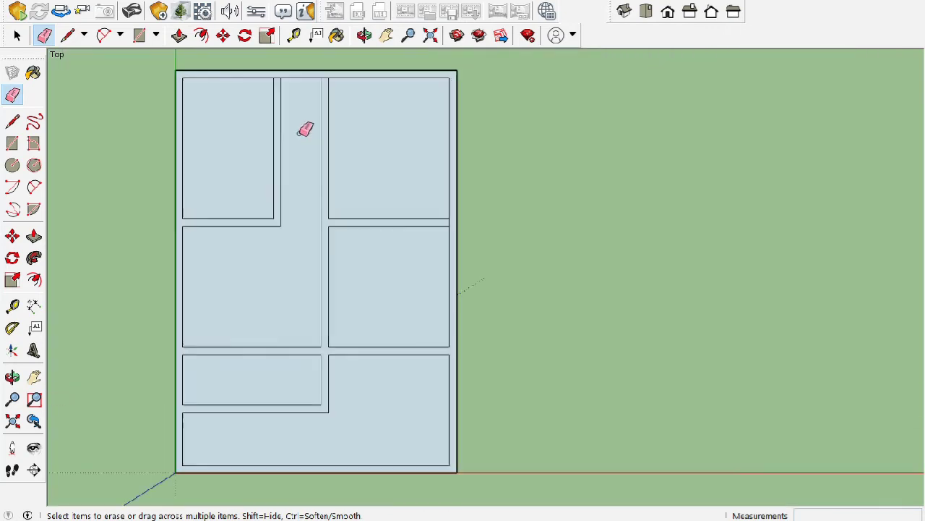
scroll(289, 80, "up", 2)
scroll(284, 75, "up", 2)
scroll(369, 78, "up", 1)
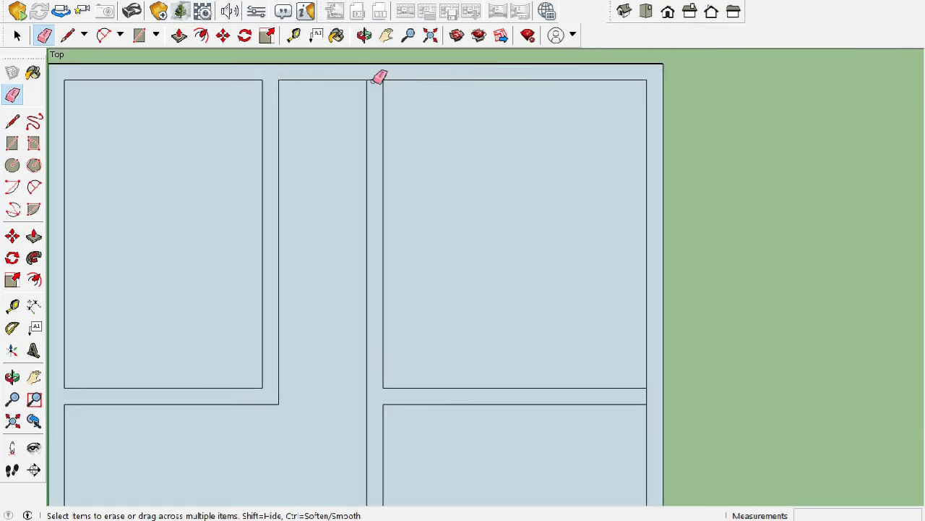
scroll(376, 76, "down", 3)
scroll(341, 178, "down", 1)
scroll(489, 232, "up", 2)
scroll(480, 229, "up", 2)
scroll(476, 231, "down", 2)
scroll(434, 254, "down", 1)
scroll(354, 310, "up", 2)
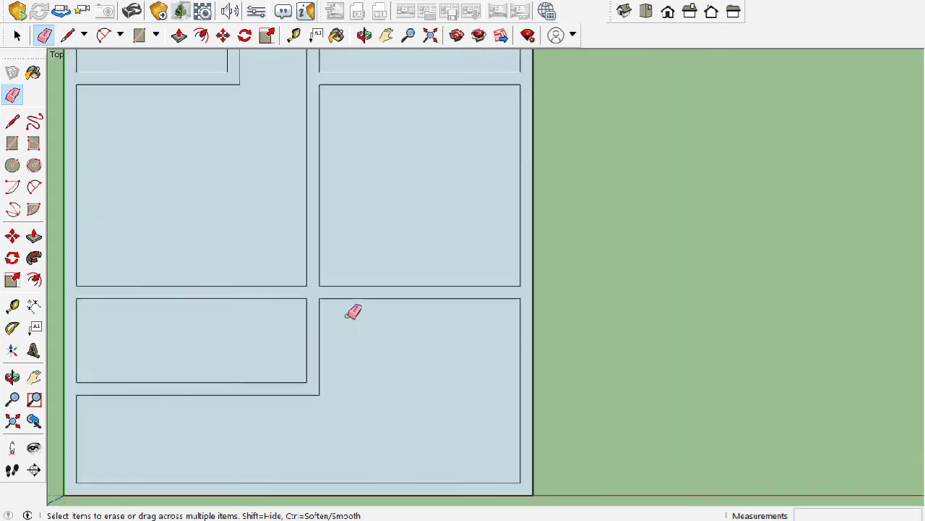
scroll(347, 302, "down", 1)
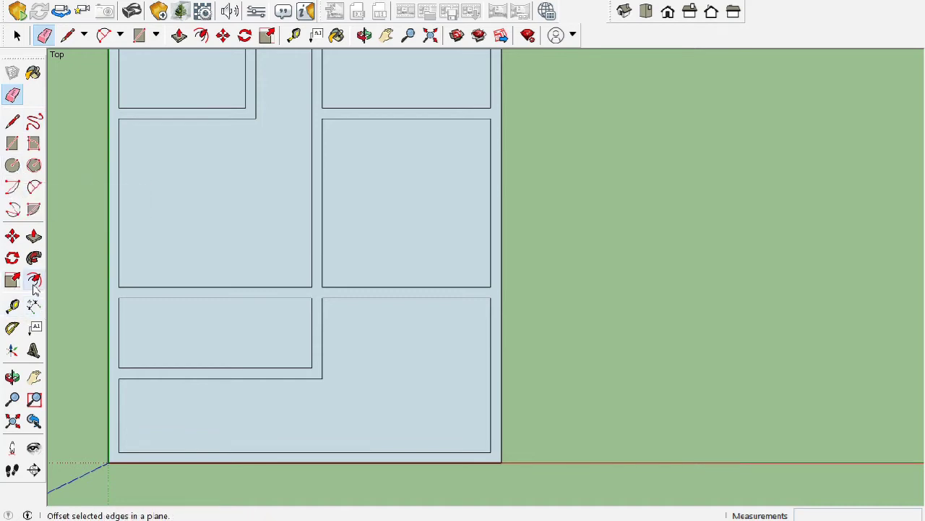
Step: Place Tape Measure guides inside the lower-left room and along the wall edge
left_click(13, 306)
scroll(326, 304, "up", 1)
scroll(290, 278, "up", 1)
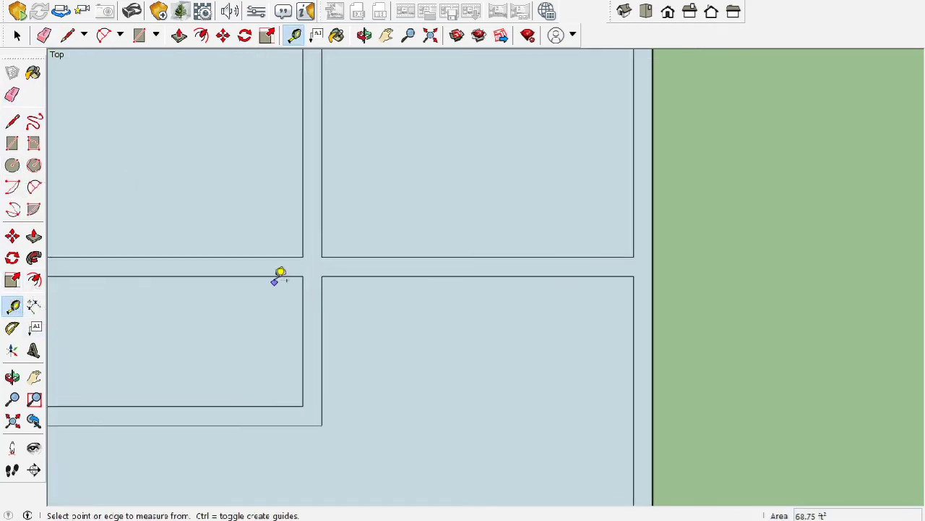
left_click(276, 276)
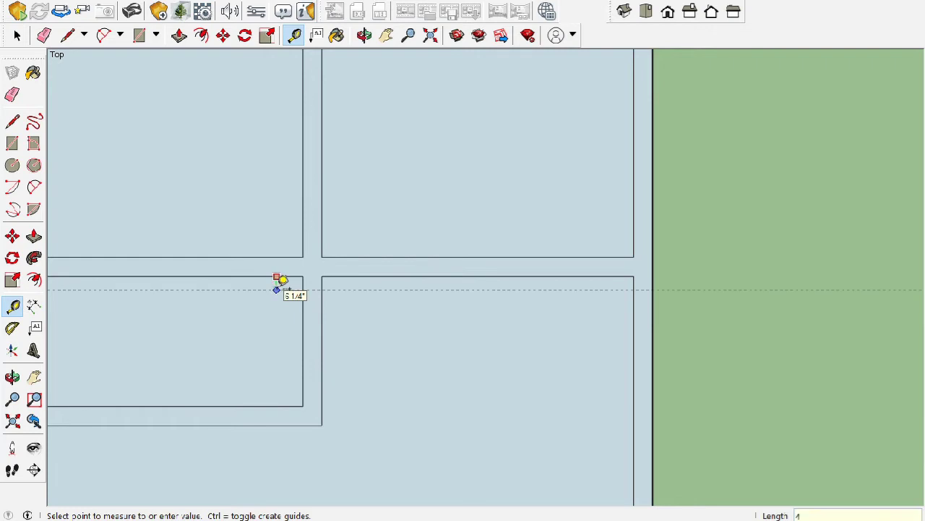
left_click(278, 289)
scroll(318, 304, "down", 1)
scroll(311, 373, "up", 2)
left_click(289, 386)
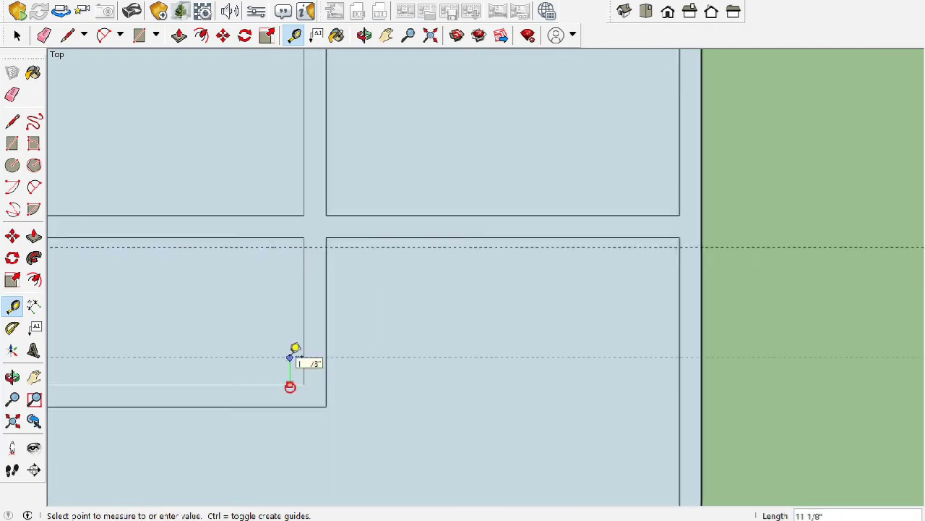
left_click(295, 350)
scroll(312, 347, "up", 1)
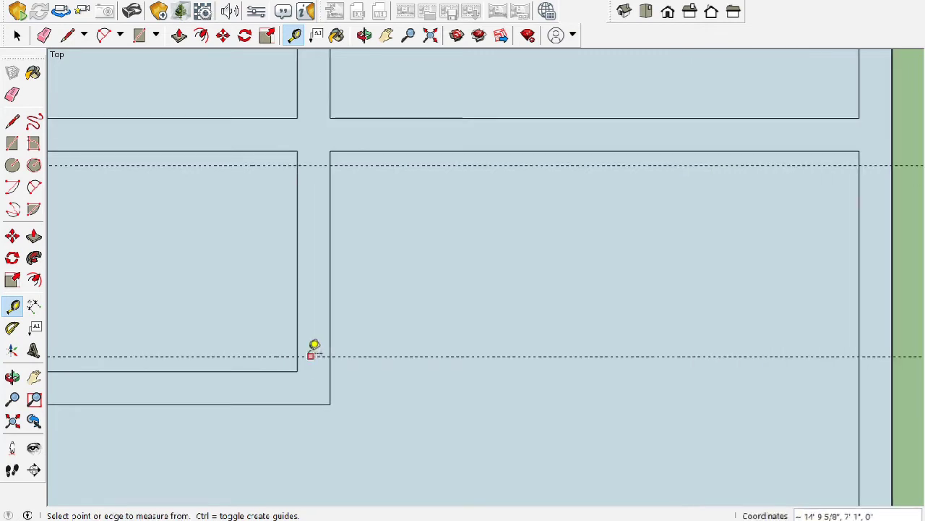
left_click(298, 308)
left_click(293, 310)
scroll(382, 335, "down", 1)
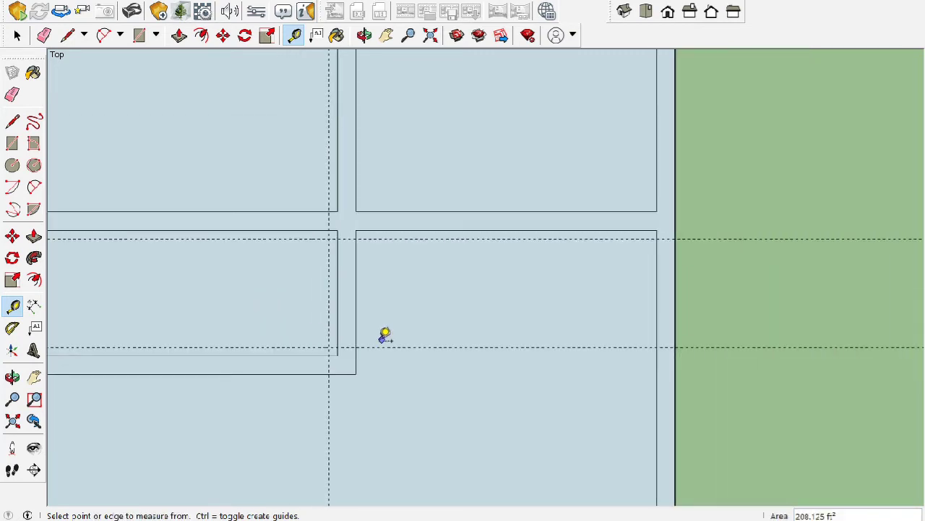
scroll(268, 341, "down", 1)
scroll(127, 347, "up", 1)
left_click(91, 303)
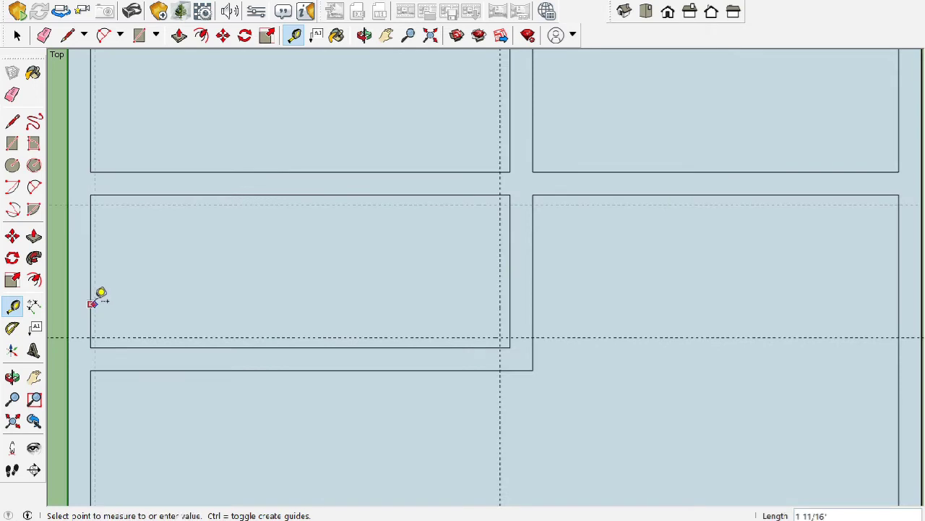
left_click(99, 303)
scroll(102, 387, "up", 2)
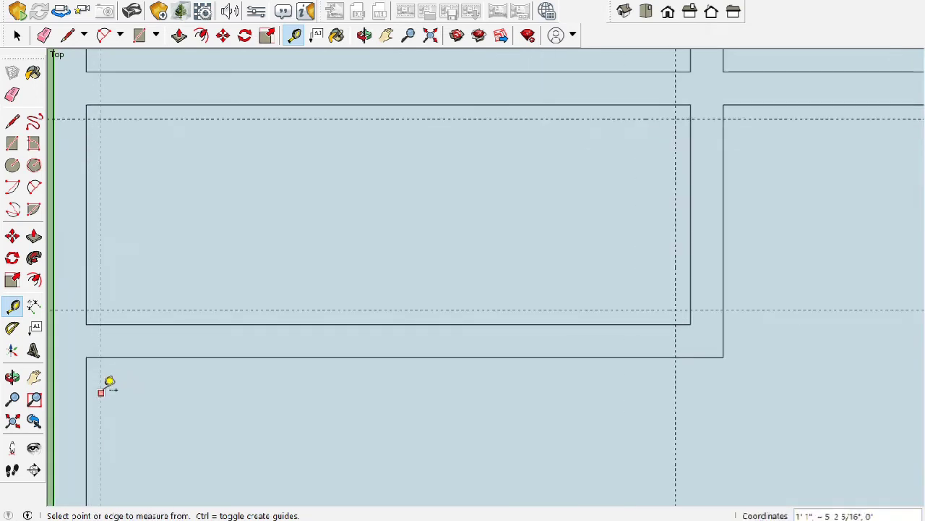
Step: Draw the doorway edges: a vertical edge, a horizontal edge to the outer wall, and one across the wall gap
key("l")
scroll(109, 347, "down", 1)
scroll(651, 349, "up", 1)
left_click(522, 362)
left_click(523, 331)
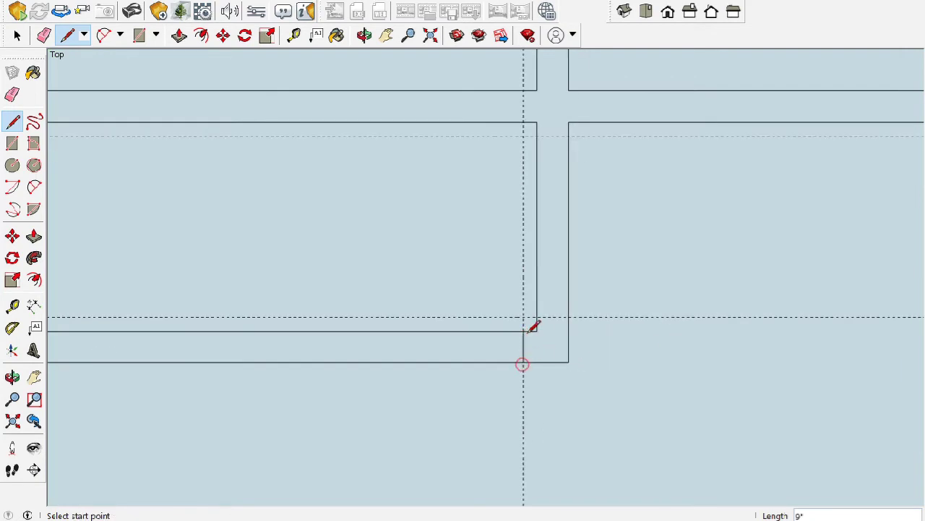
scroll(526, 328, "up", 1)
left_click(538, 314)
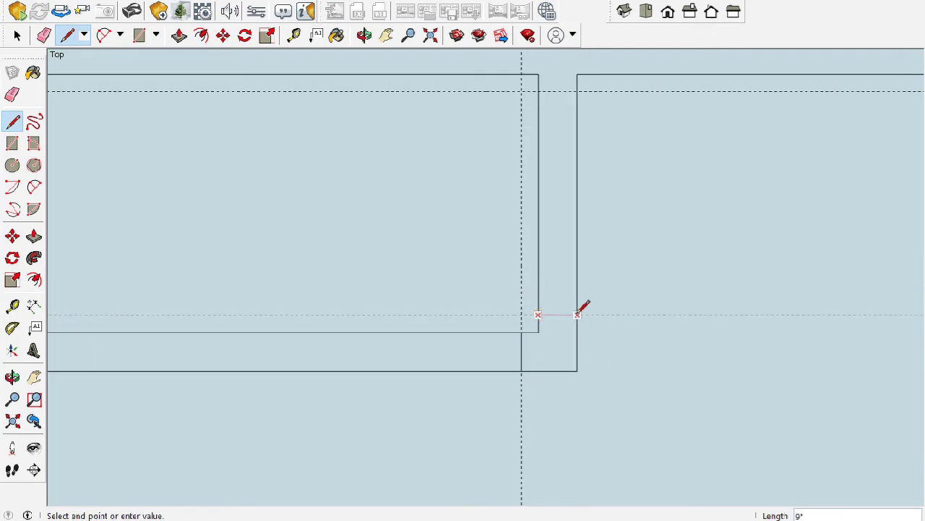
left_click(577, 314)
scroll(548, 152, "down", 1)
scroll(538, 178, "up", 1)
left_click(529, 181)
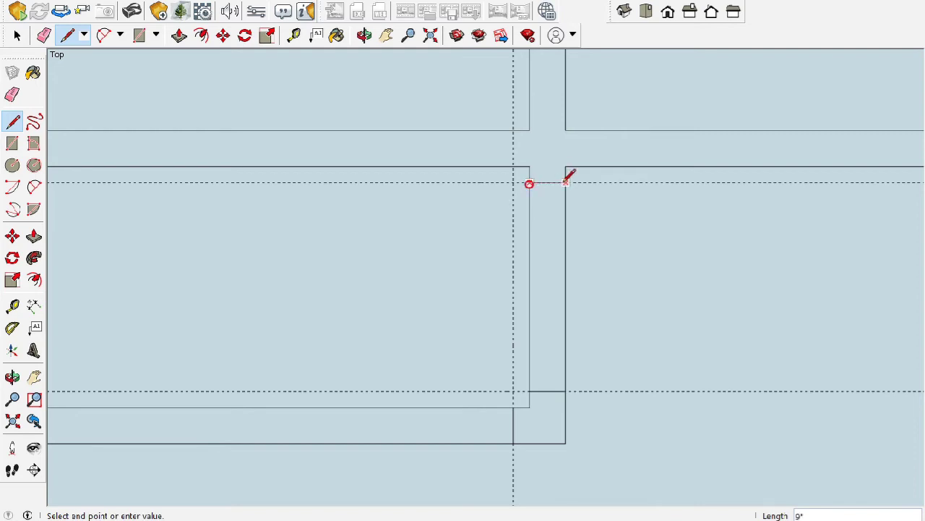
left_click(566, 182)
scroll(535, 185, "down", 1)
scroll(446, 190, "up", 1)
scroll(380, 183, "down", 1)
left_click(17, 35)
Step: Erase both guides, the corridor's left and right edges, and the strip lines below the middle room
left_click(13, 95)
left_click(362, 195)
left_click(234, 143)
scroll(401, 298, "up", 1)
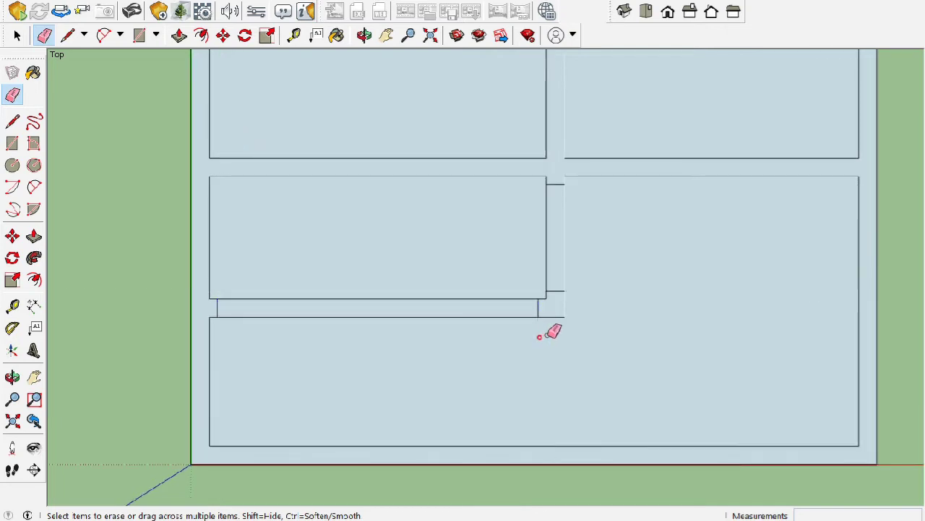
scroll(542, 246, "down", 1)
left_click(545, 249)
left_click(558, 248)
left_click(498, 294)
left_click(486, 311)
scroll(423, 286, "down", 5)
scroll(477, 293, "down", 2)
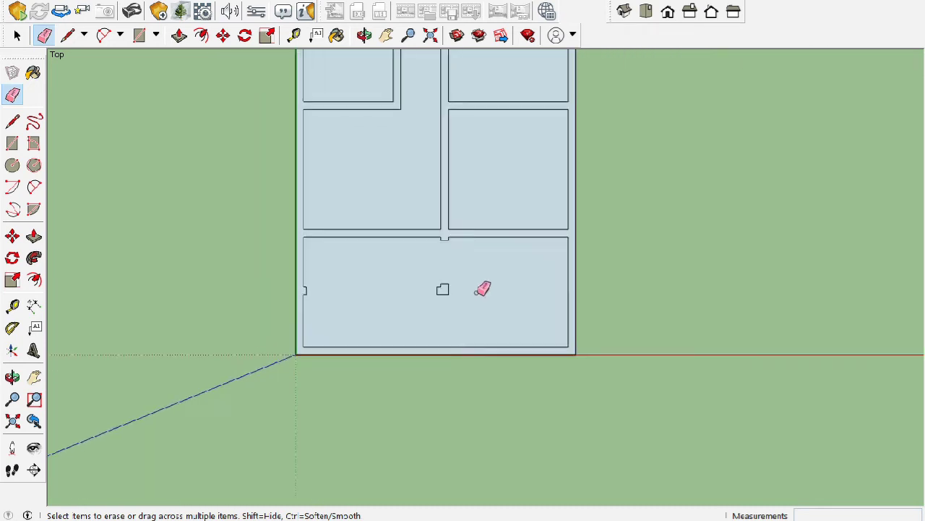
key("space")
scroll(477, 267, "down", 2)
scroll(452, 209, "up", 2)
scroll(434, 199, "down", 1)
scroll(405, 199, "down", 1)
scroll(392, 201, "down", 1)
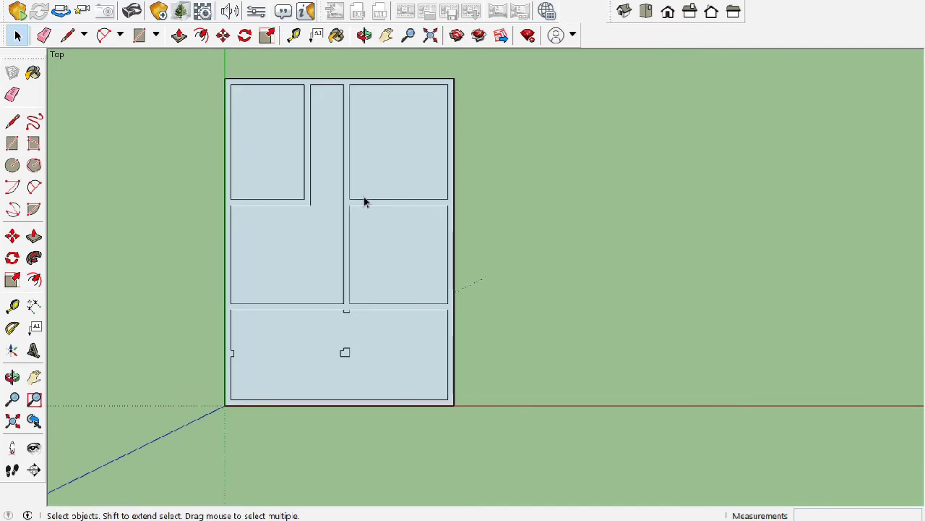
Step: Pick white from the Colors collection with the Paint Bucket
left_click(35, 75)
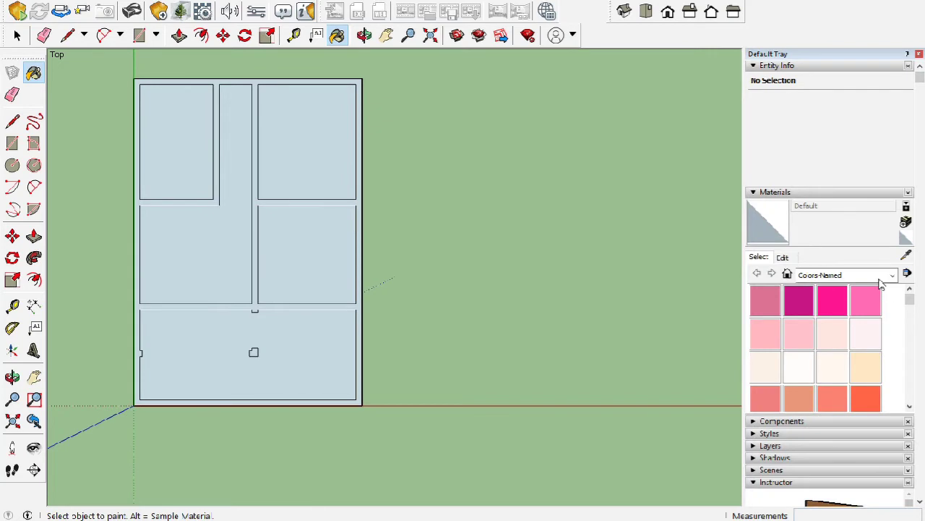
left_click(831, 279)
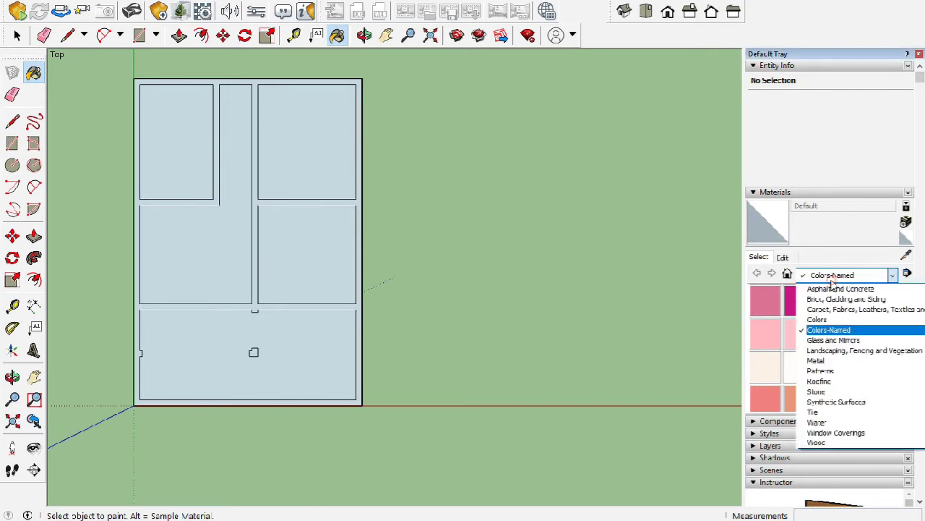
left_click(830, 319)
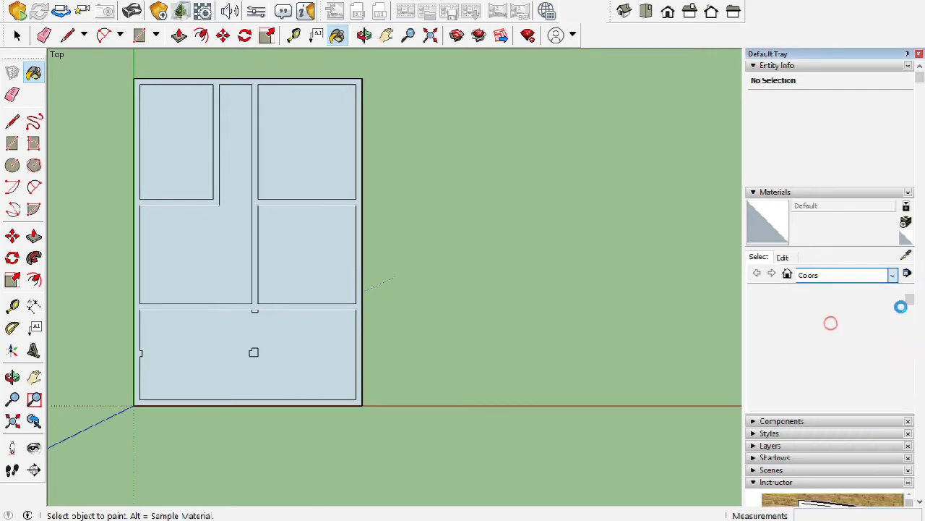
left_click_drag(909, 302, 910, 398)
scroll(909, 398, "up", 1)
left_click(767, 325)
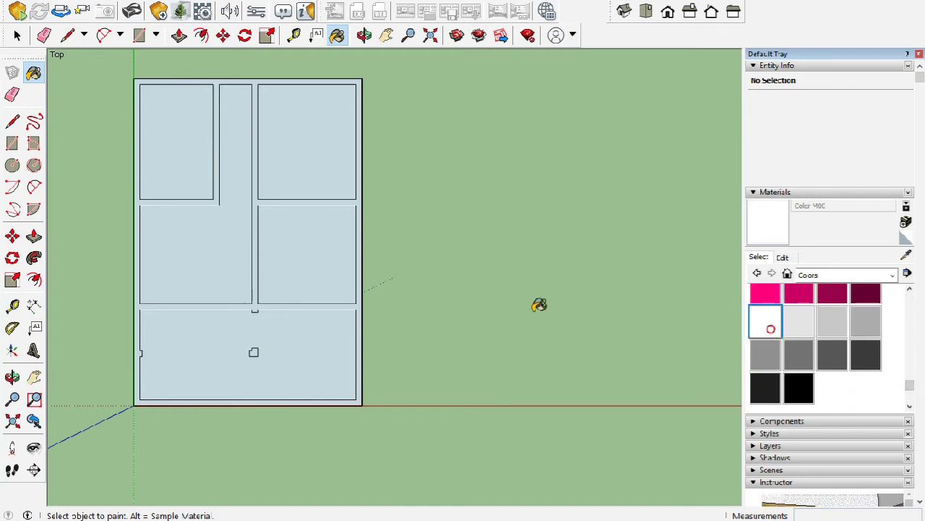
Step: Paint the front room floor white, then Ctrl-fill all remaining light-blue faces white
left_click(295, 327)
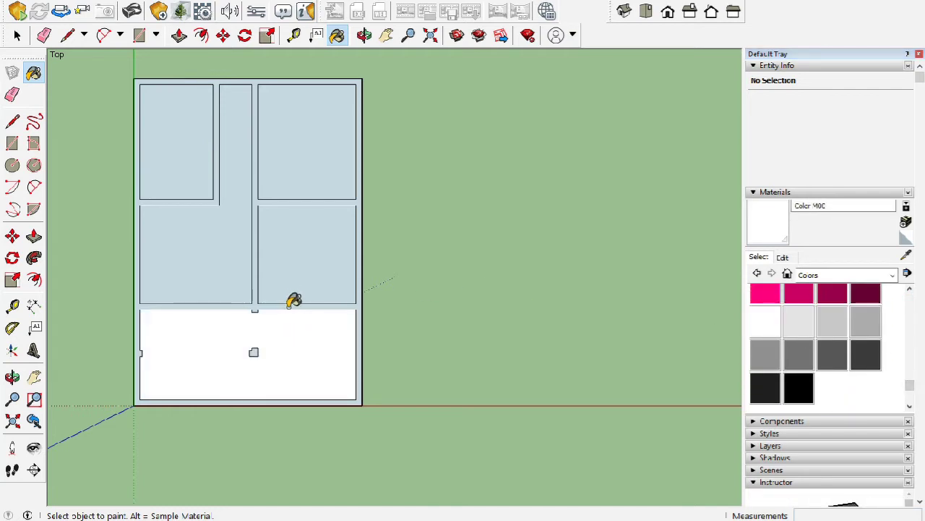
key("ctrl")
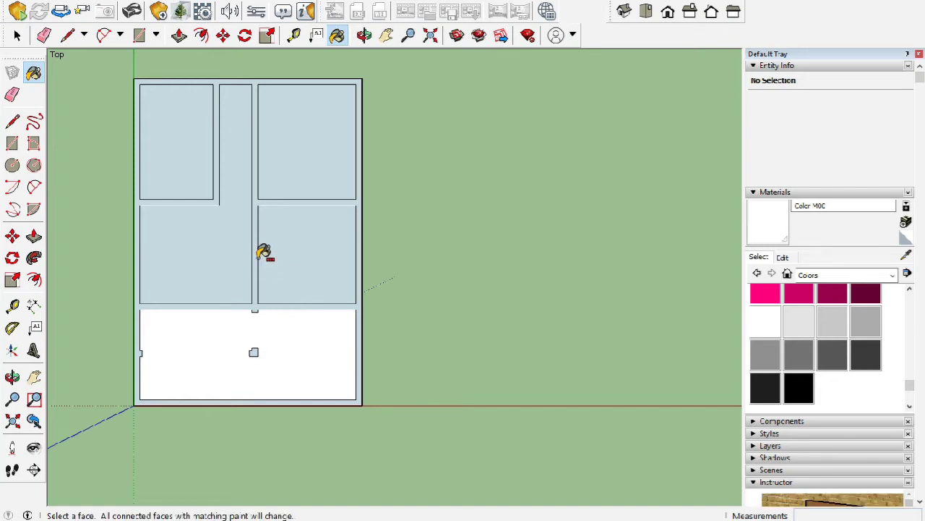
left_click(263, 253, "ctrl")
scroll(256, 324, "up", 2)
scroll(257, 323, "up", 2)
scroll(282, 307, "down", 2)
scroll(351, 300, "down", 2)
scroll(346, 157, "up", 2)
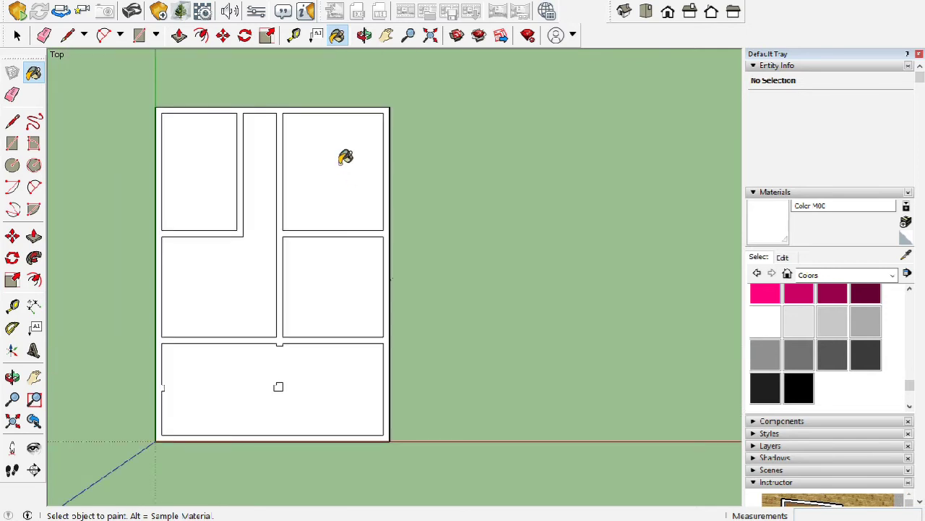
key("space")
scroll(423, 188, "down", 1)
Step: Place a Tape Measure guide near the wall edge, then erase the dashed guide
scroll(313, 182, "up", 1)
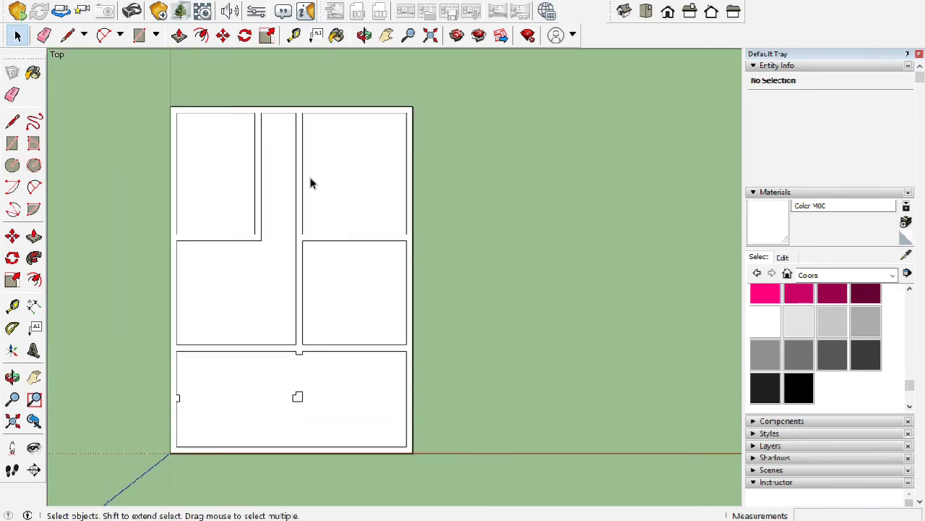
scroll(312, 184, "down", 1)
scroll(309, 198, "up", 1)
scroll(289, 224, "down", 2)
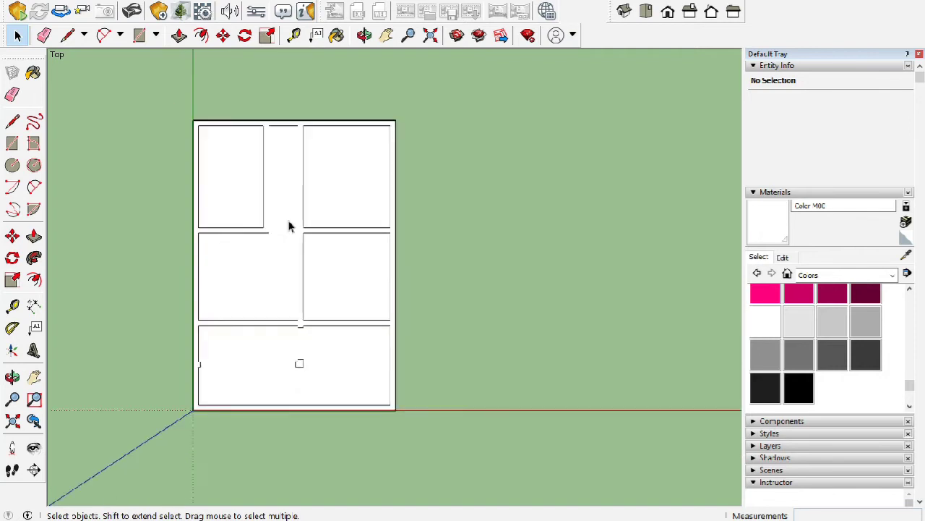
scroll(275, 226, "up", 3)
scroll(275, 226, "up", 1)
scroll(265, 221, "down", 1)
key("t")
scroll(238, 228, "up", 2)
left_click(240, 232)
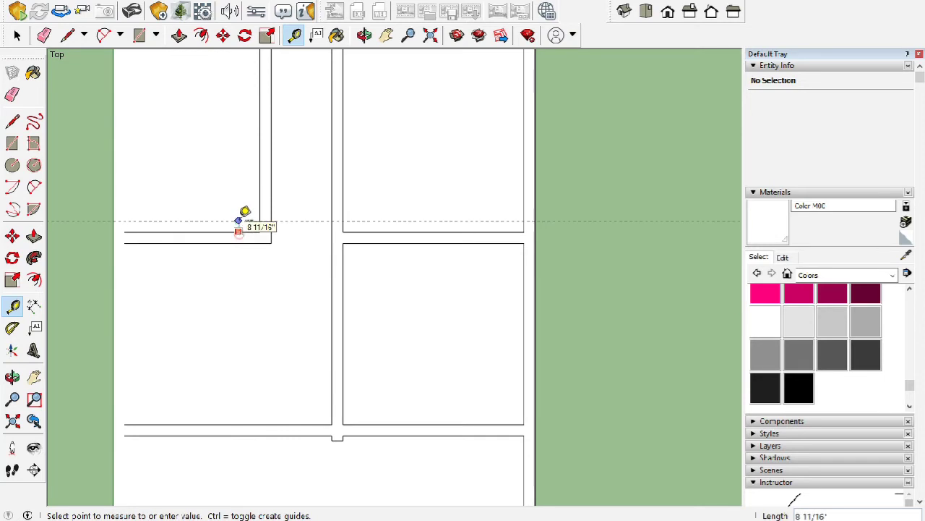
left_click(239, 221)
scroll(269, 210, "up", 1)
scroll(275, 210, "up", 1)
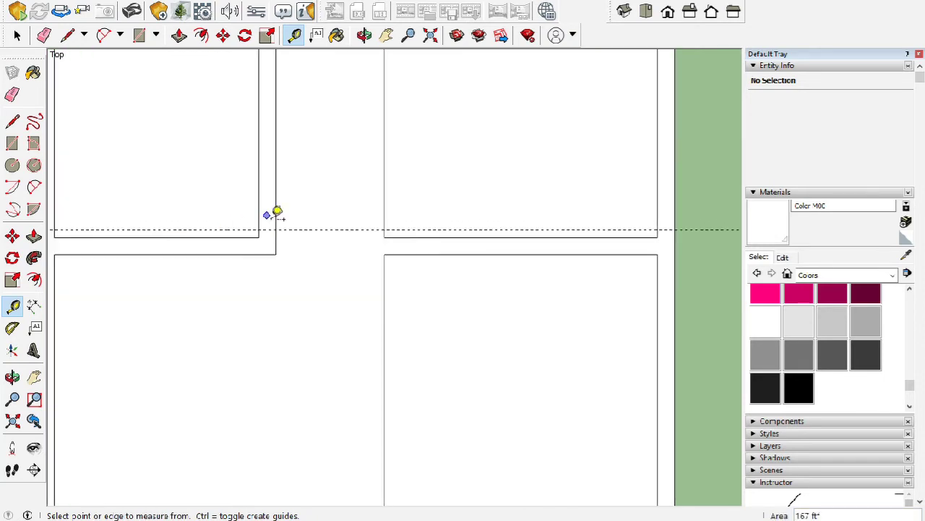
scroll(268, 217, "up", 1)
key("l")
left_click(251, 230)
scroll(282, 229, "down", 1)
key("Escape")
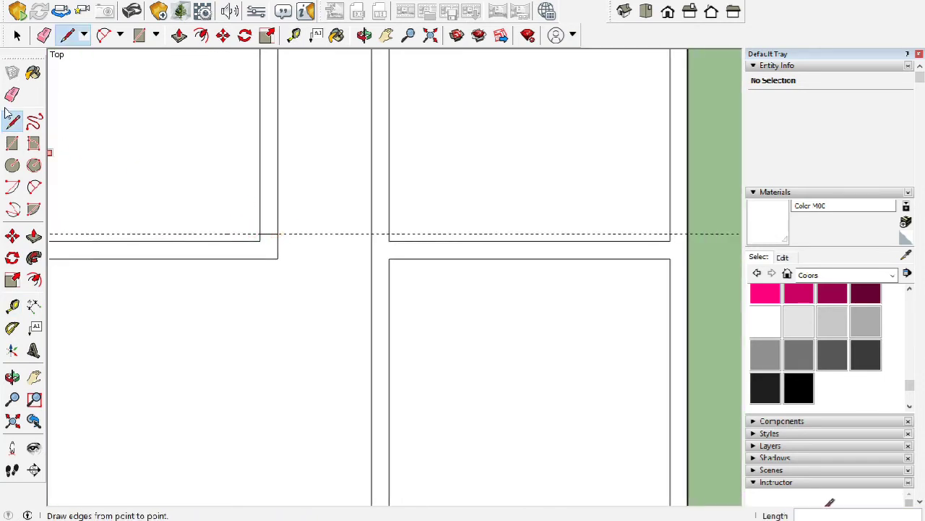
key("space")
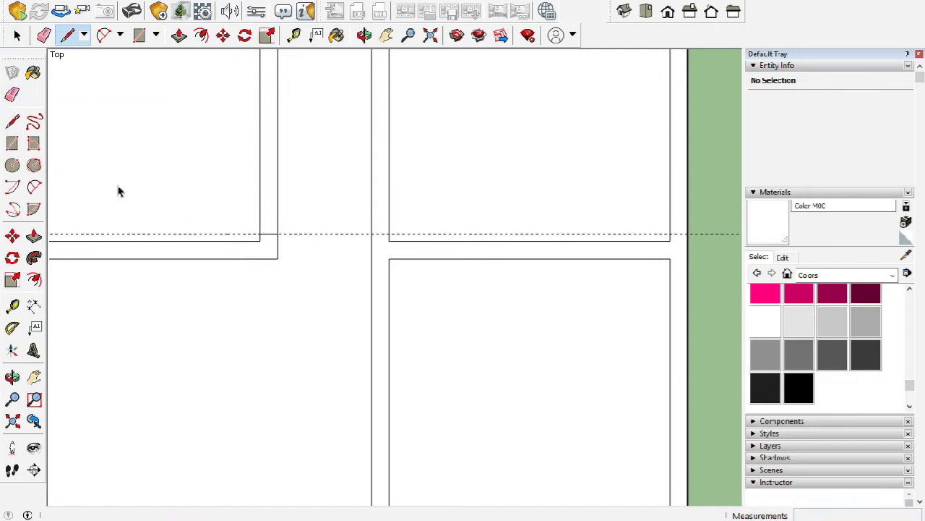
left_click(12, 94)
left_click(251, 233)
key("space")
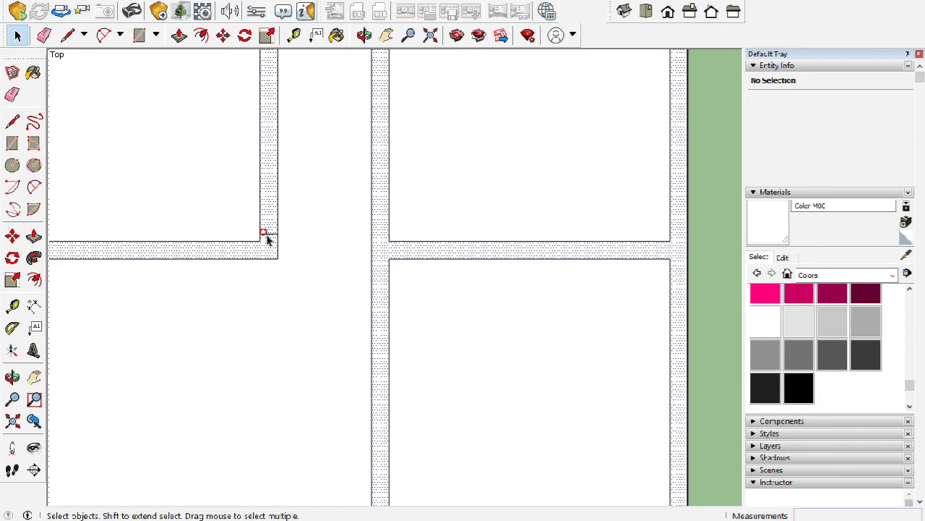
Step: Copy the short 9" wall-end edge 11" upward and erase the wall-end edges between
left_click(266, 235)
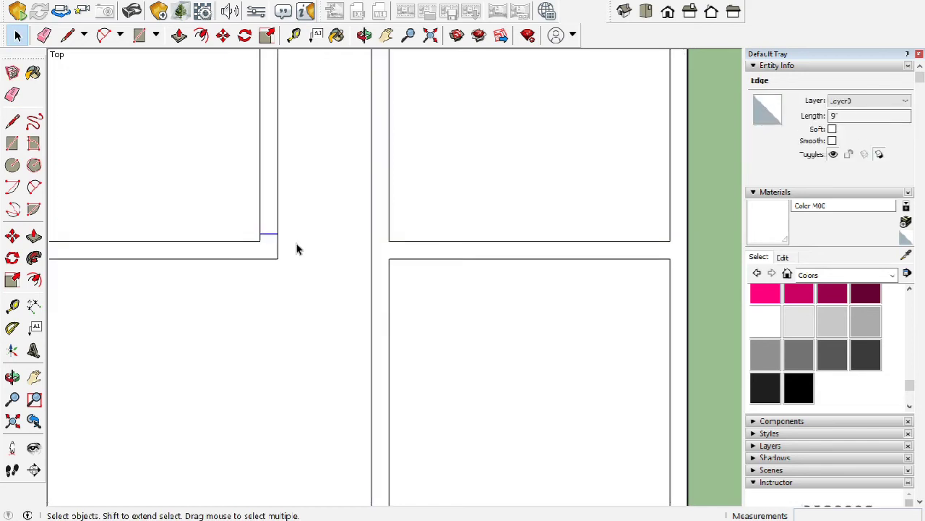
left_click(12, 236)
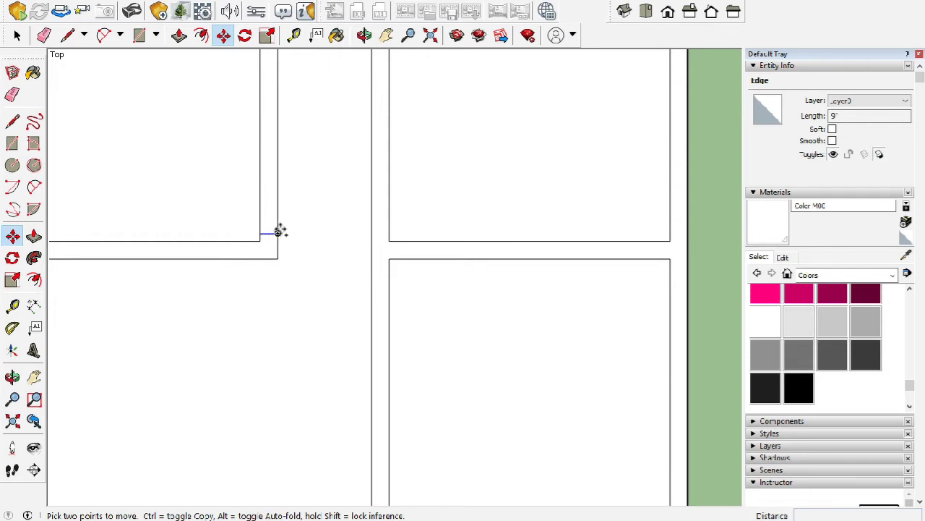
left_click(279, 235, "ctrl")
key("Return")
left_click(12, 94)
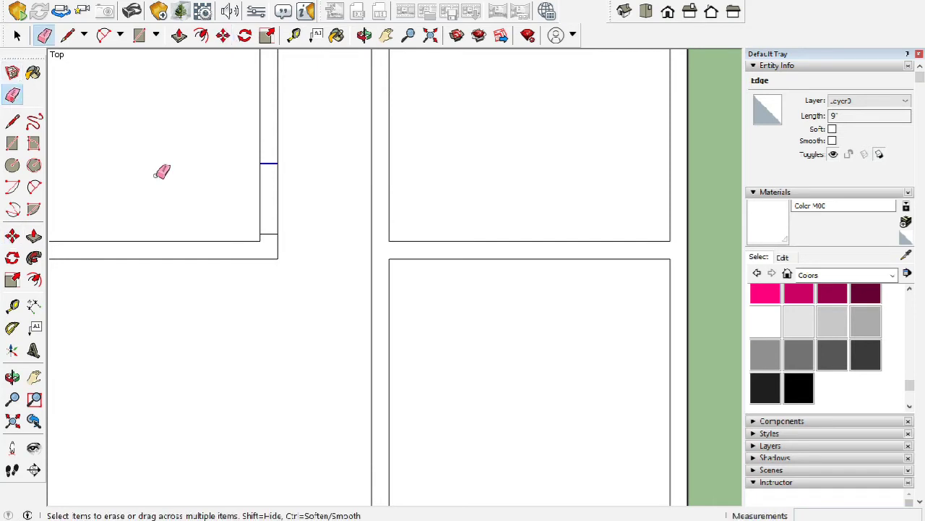
left_click_drag(263, 208, 269, 208)
scroll(260, 209, "down", 2)
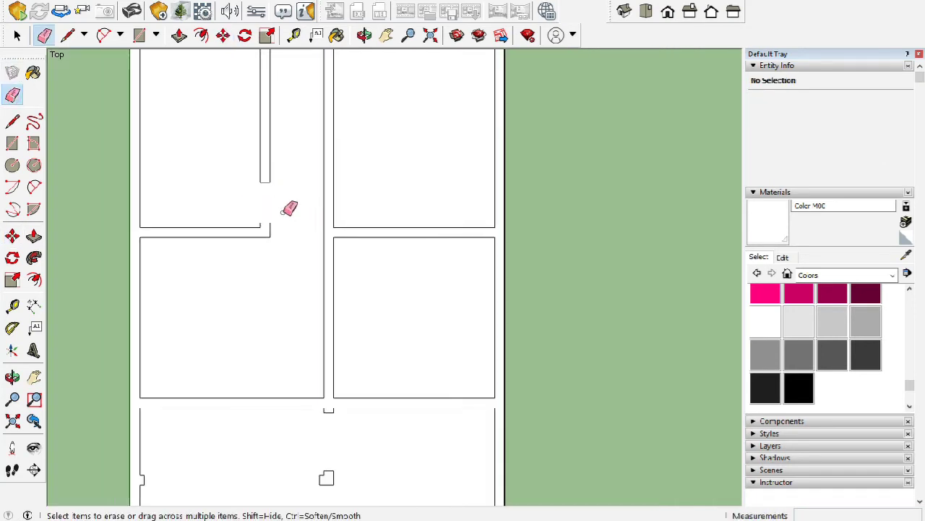
scroll(285, 209, "down", 1)
scroll(337, 246, "down", 1)
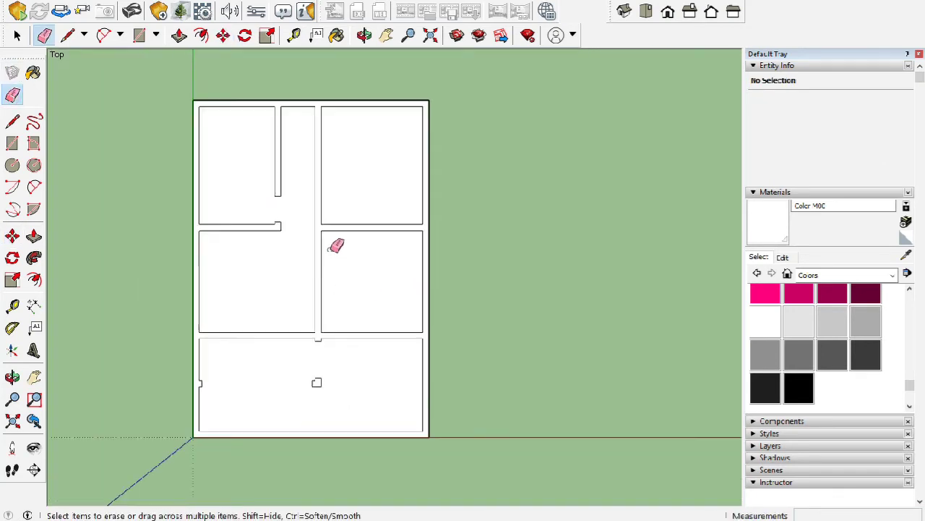
key("space")
scroll(326, 258, "up", 2)
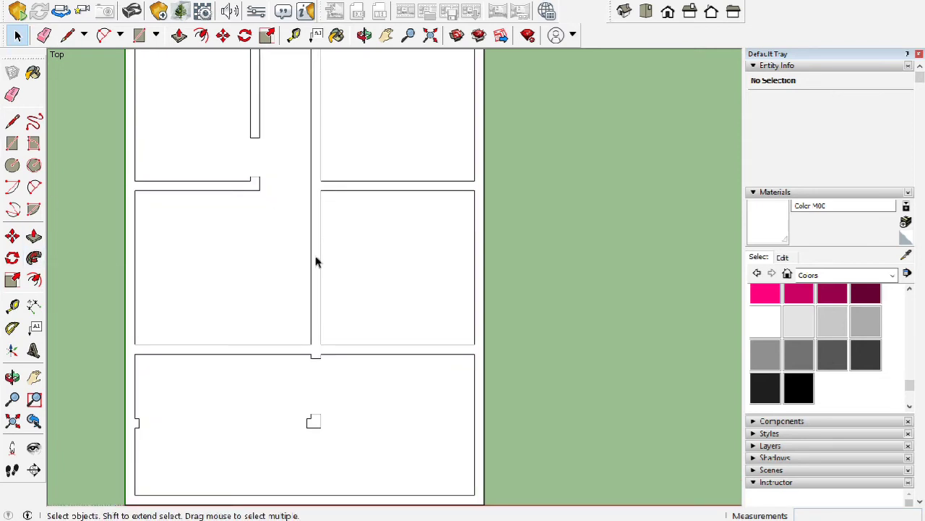
Step: Draw a short connecting line at the wall end
key("l")
scroll(321, 186, "up", 1)
scroll(321, 195, "up", 1)
left_click(318, 193)
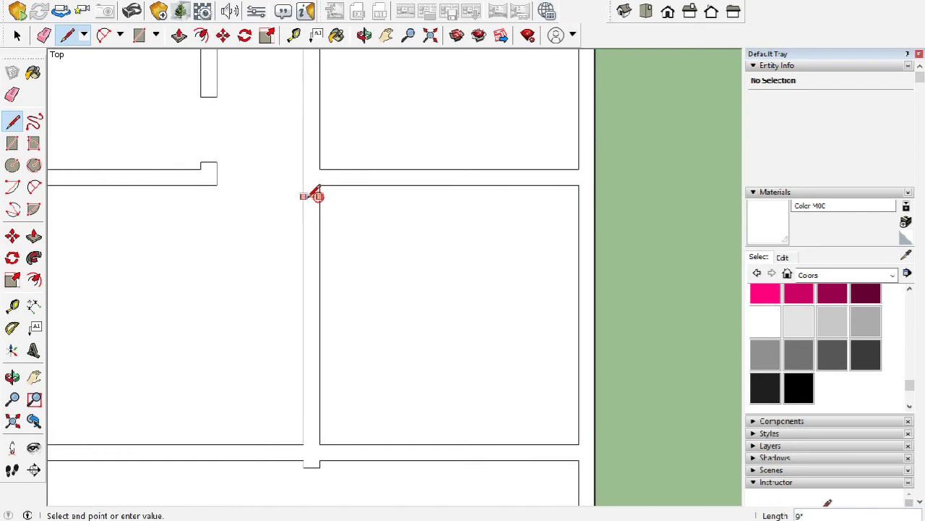
left_click(319, 196)
scroll(320, 196, "down", 1)
scroll(324, 196, "down", 1)
scroll(347, 200, "down", 2)
key("space")
scroll(319, 205, "up", 3)
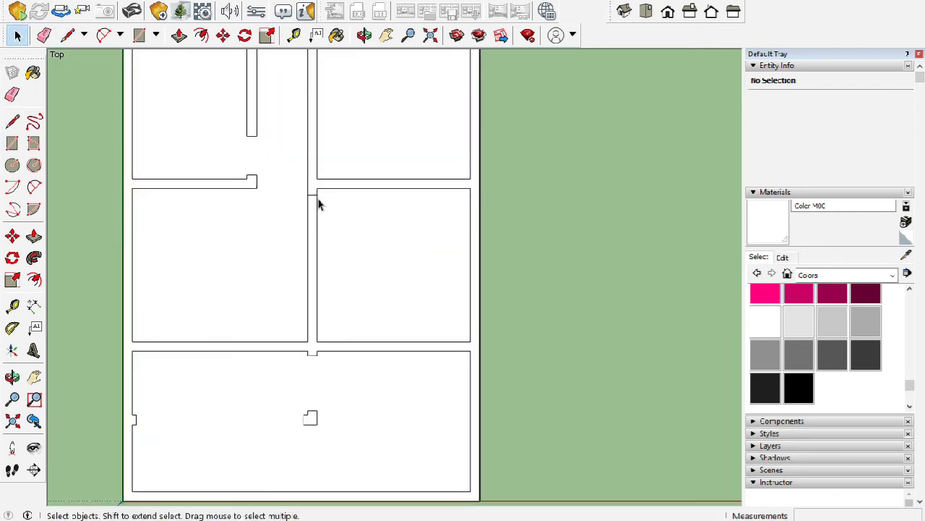
scroll(314, 200, "up", 1)
scroll(312, 199, "up", 1)
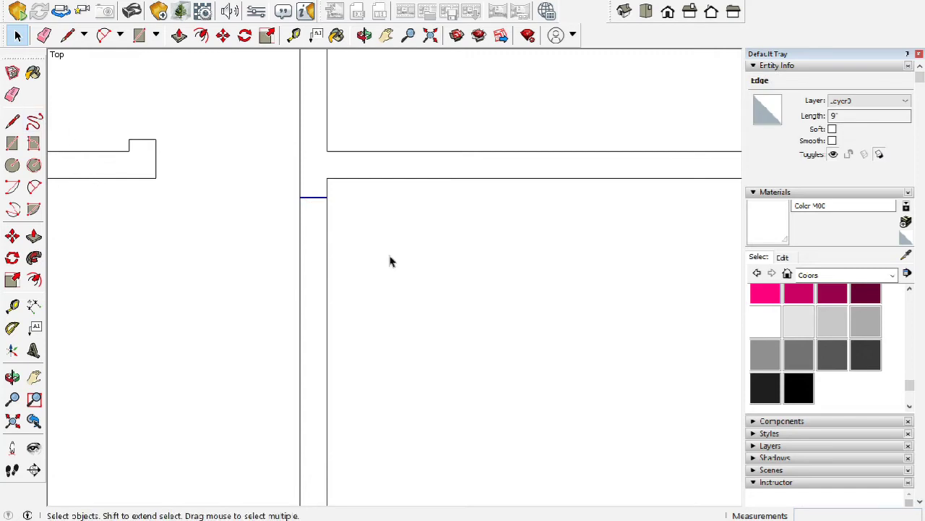
Step: Copy the wall edge 3'6" down the wall and erase the wall edge between to open the doorway
key("m")
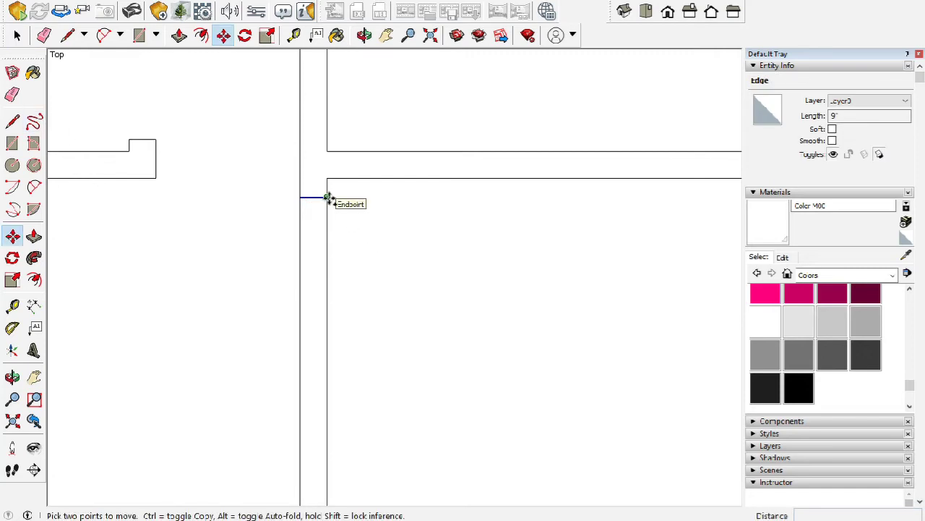
left_click(328, 197)
key("ctrl")
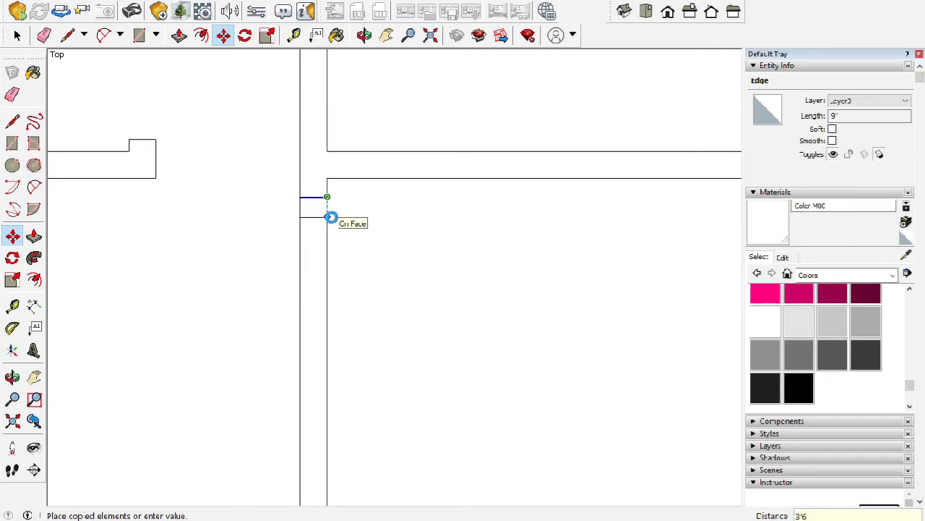
left_click(330, 217)
scroll(331, 217, "down", 1)
key("space")
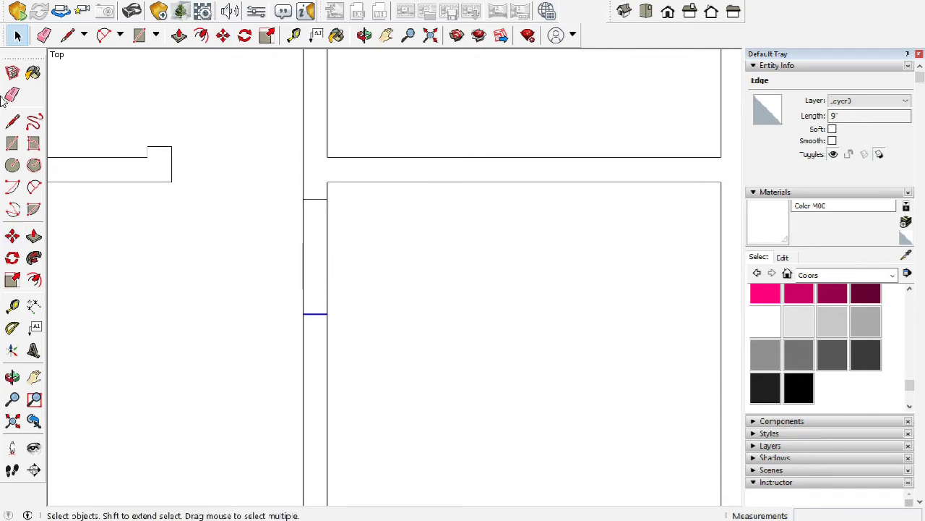
left_click(12, 95)
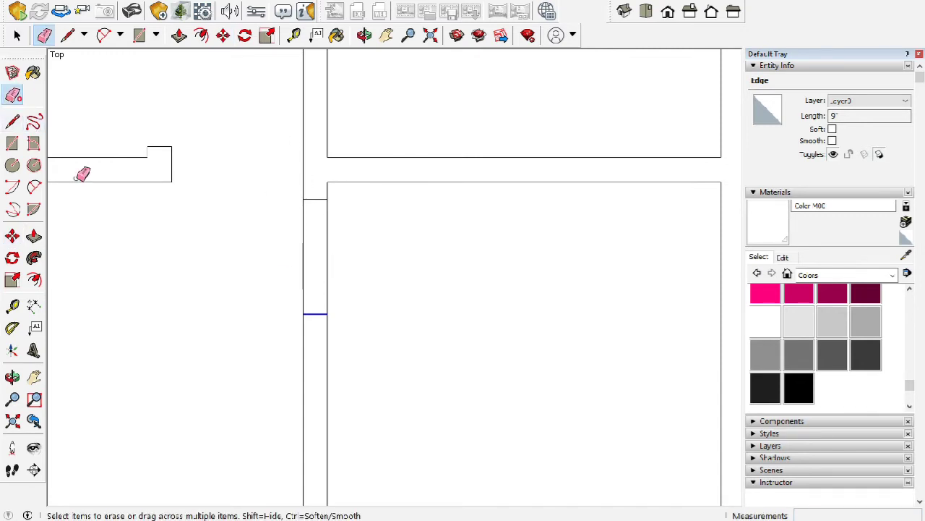
left_click(304, 246)
Step: Draw a short line across the wall corner gap to close it
scroll(337, 269, "down", 1)
scroll(336, 269, "down", 1)
scroll(320, 256, "up", 2)
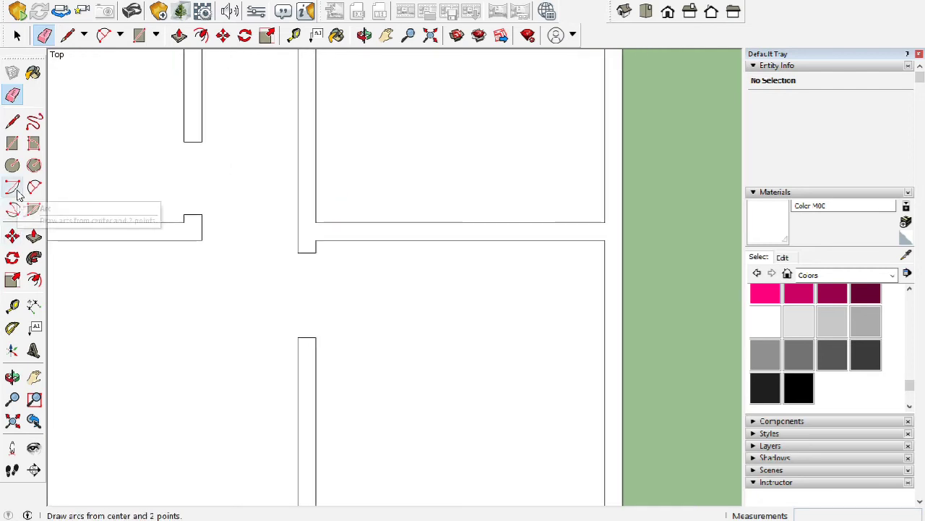
left_click(12, 122)
scroll(364, 212, "up", 1)
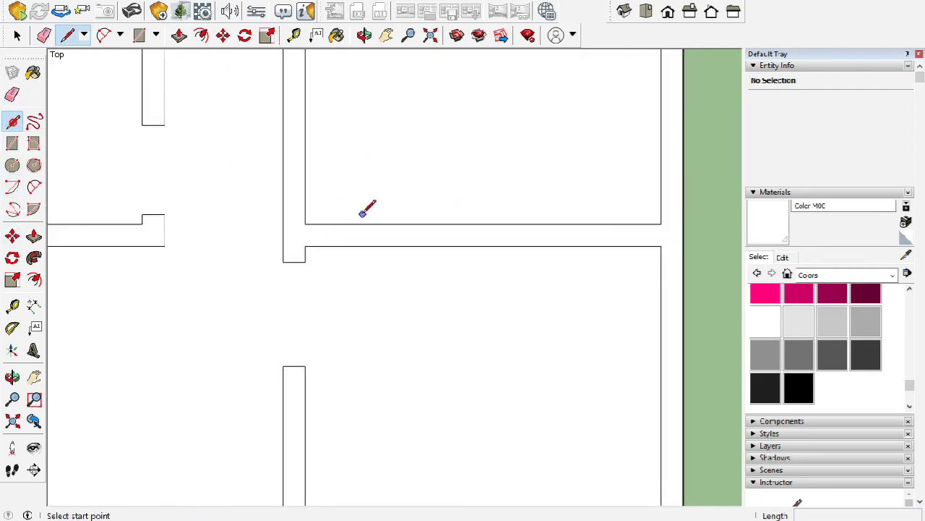
scroll(363, 214, "up", 1)
left_click(299, 211)
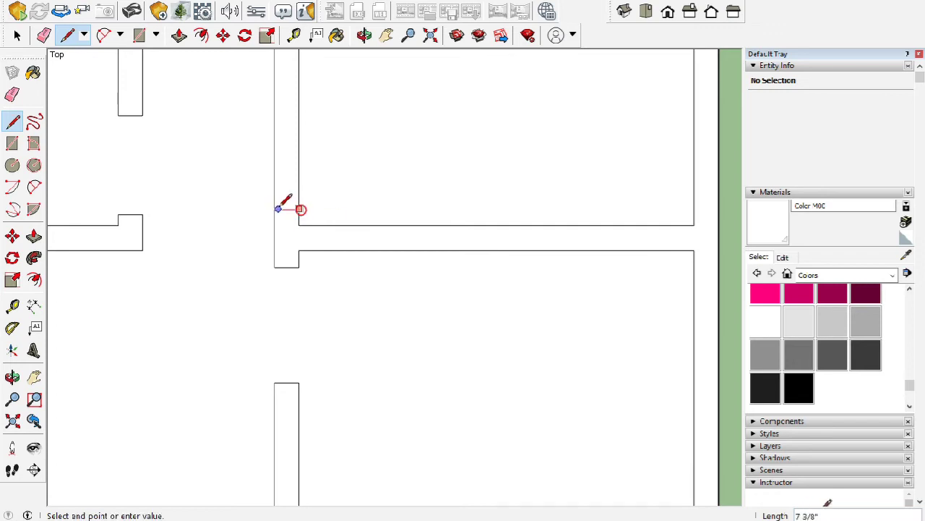
left_click(275, 211)
scroll(293, 224, "down", 1)
Step: Copy the short wall edge 42 inches up the vertical wall
left_click(18, 35)
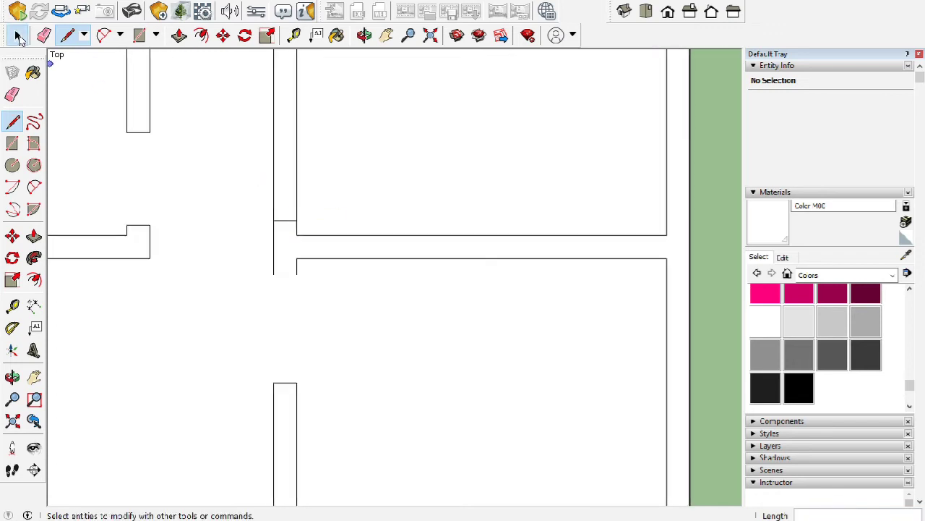
left_click(283, 224)
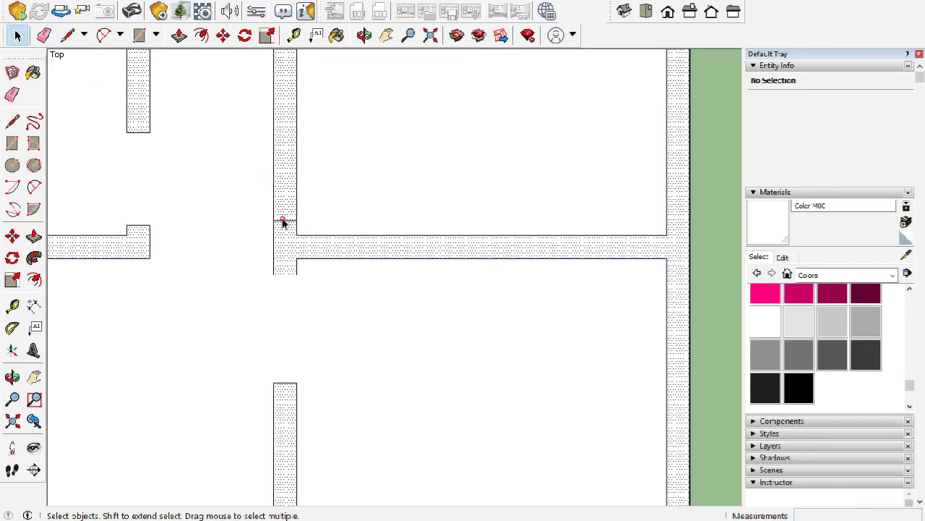
left_click(287, 219)
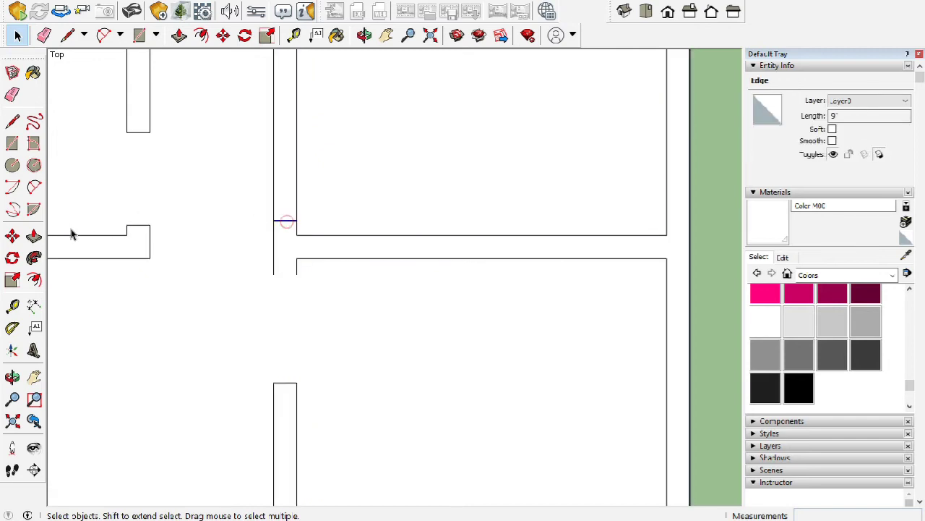
left_click(13, 237)
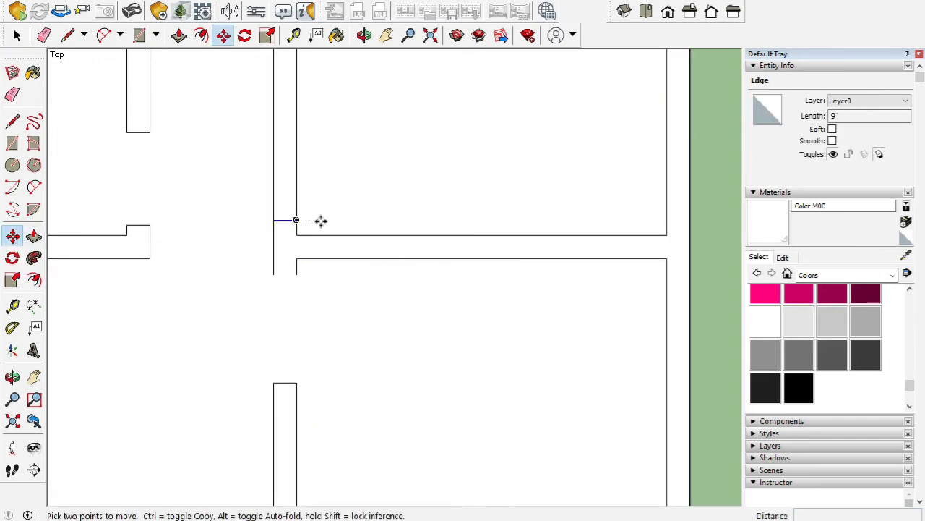
left_click(296, 219, "ctrl")
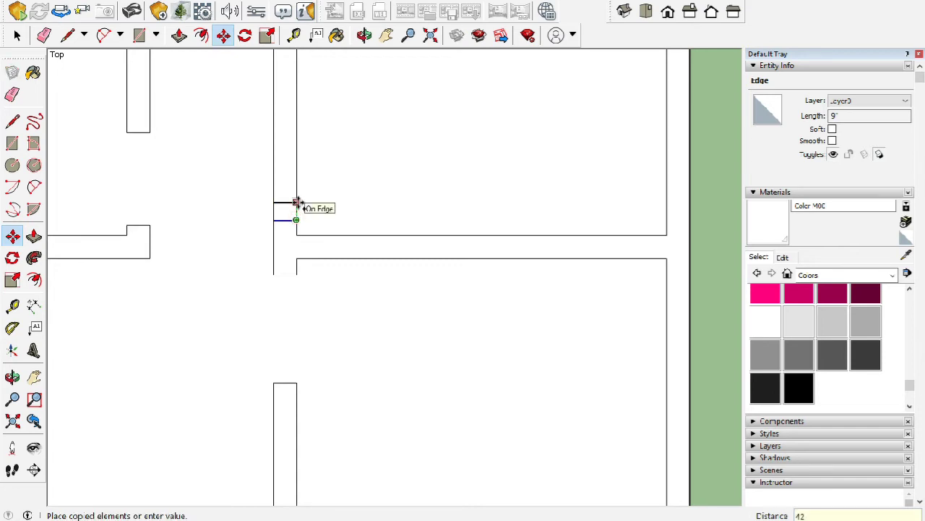
key("Return")
scroll(296, 246, "down", 2)
Step: Erase the wall lines between the copied edge and the junction to open the doorway
left_click(11, 94)
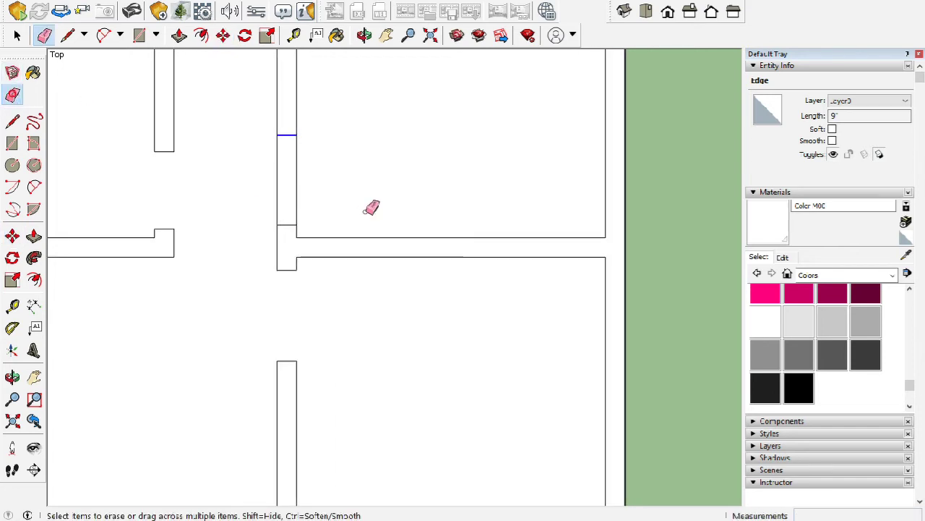
scroll(364, 211, "up", 1)
left_click_drag(243, 173, 275, 181)
scroll(305, 157, "down", 2)
scroll(373, 250, "down", 4)
scroll(369, 248, "up", 1)
key("space")
scroll(331, 281, "up", 4)
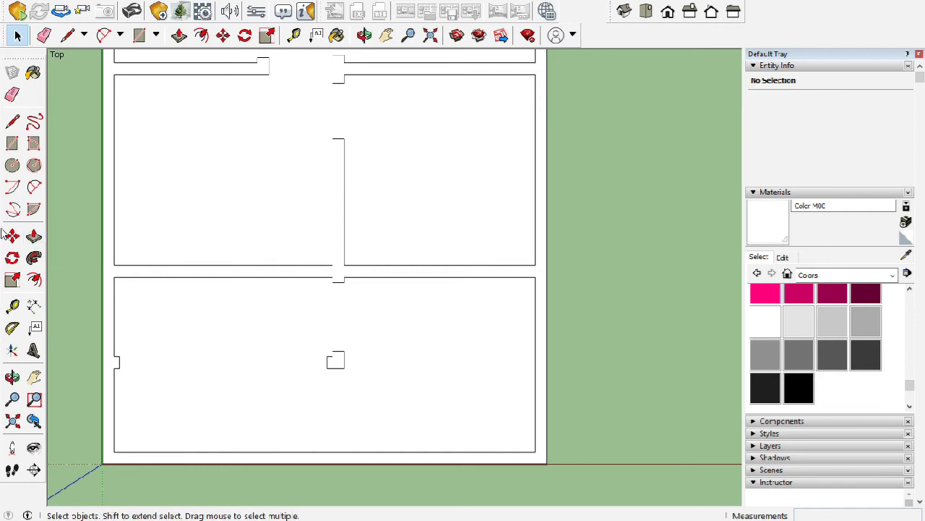
Step: Draw a short line across the horizontal wall just left of the central junction
left_click(13, 125)
scroll(372, 311, "up", 2)
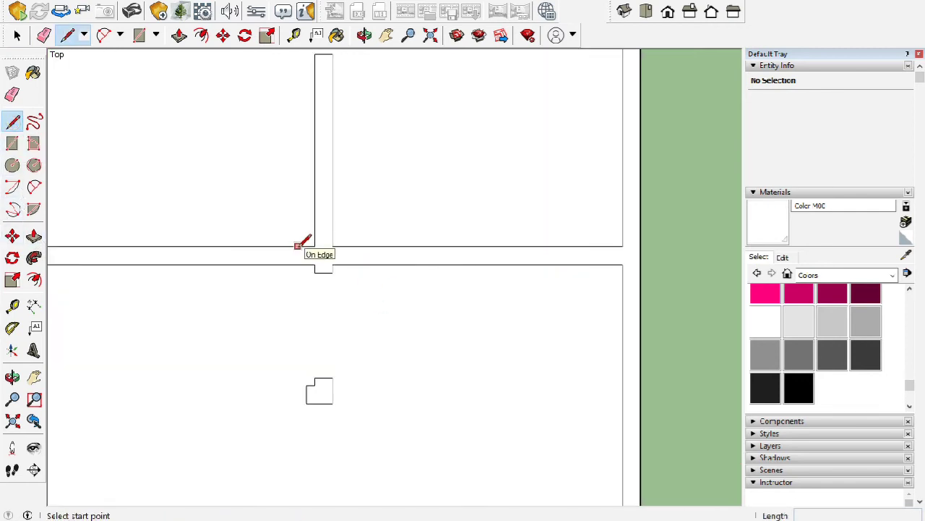
left_click(297, 246)
left_click(300, 264)
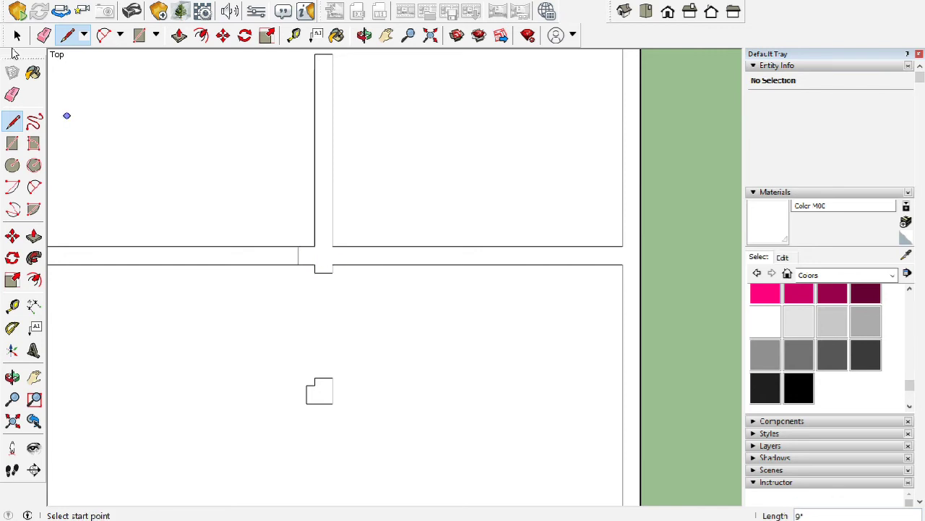
Step: Copy that wall edge 4 feet to the left
left_click(18, 35)
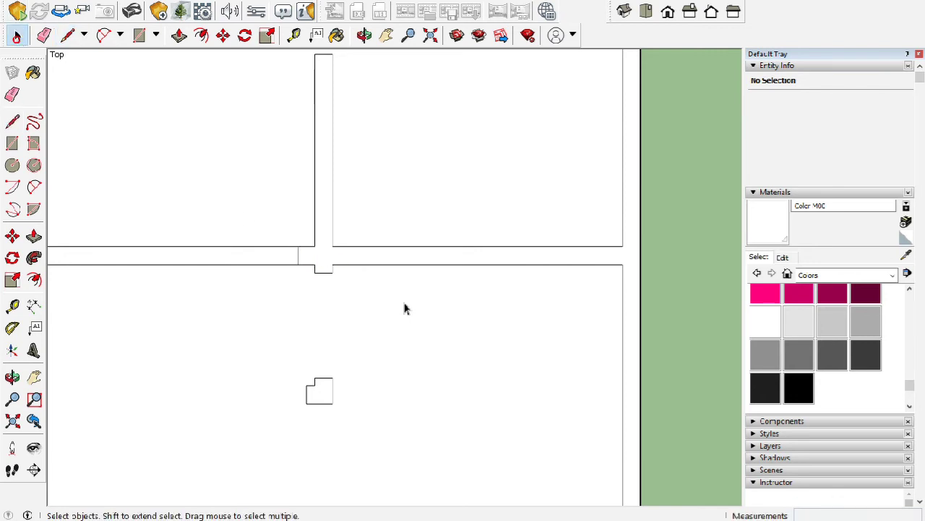
left_click(298, 256)
left_click(12, 236)
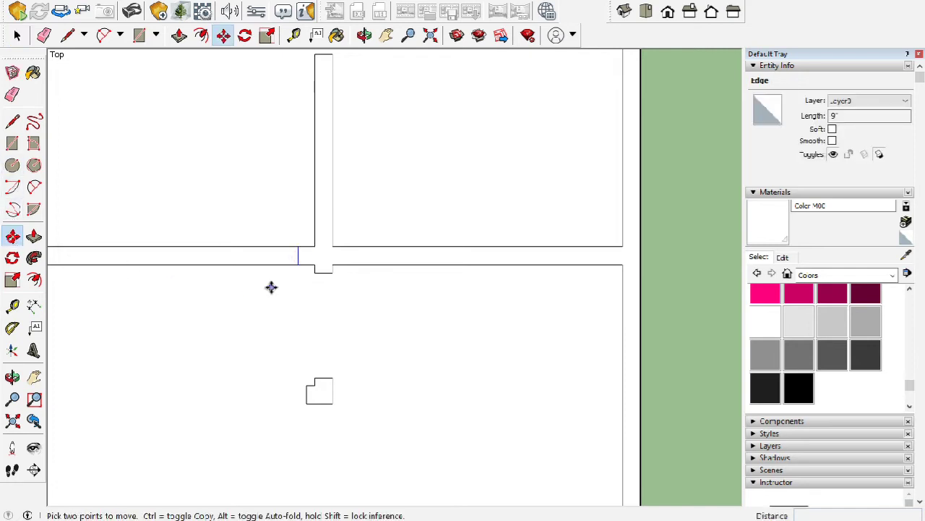
key("ctrl")
left_click(297, 264)
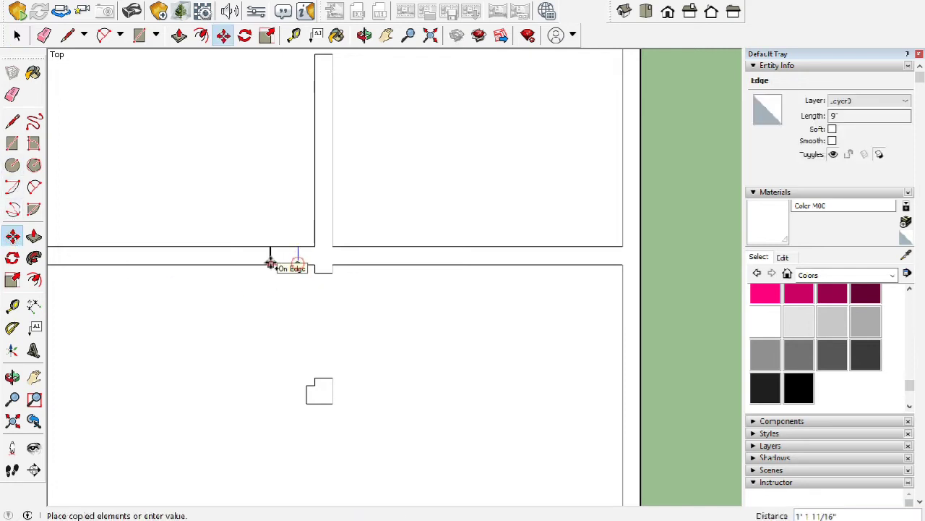
key("Return")
scroll(279, 267, "down", 2)
scroll(299, 253, "up", 2)
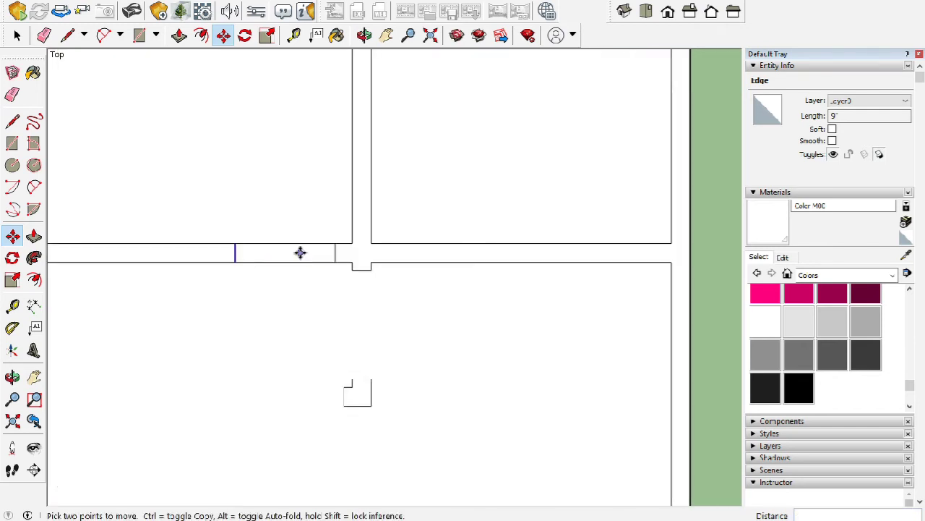
Step: Erase the wall lines between the two edges to open the 4' doorway
left_click(12, 95)
left_click_drag(281, 238, 275, 268)
scroll(307, 224, "down", 3)
key("space")
Step: Draw a short line across the horizontal wall near its left end
scroll(231, 252, "up", 2)
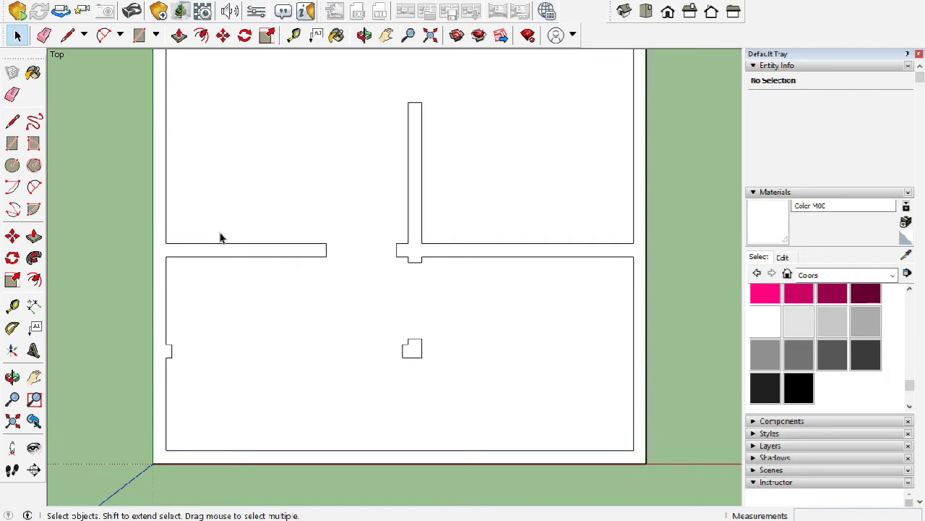
scroll(219, 238, "up", 1)
key("l")
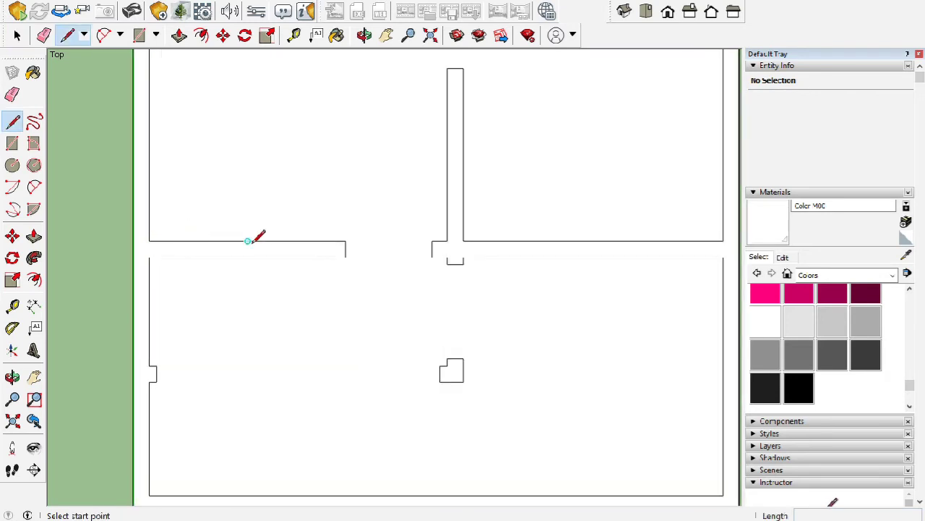
left_click(248, 241)
left_click(247, 256)
key("space")
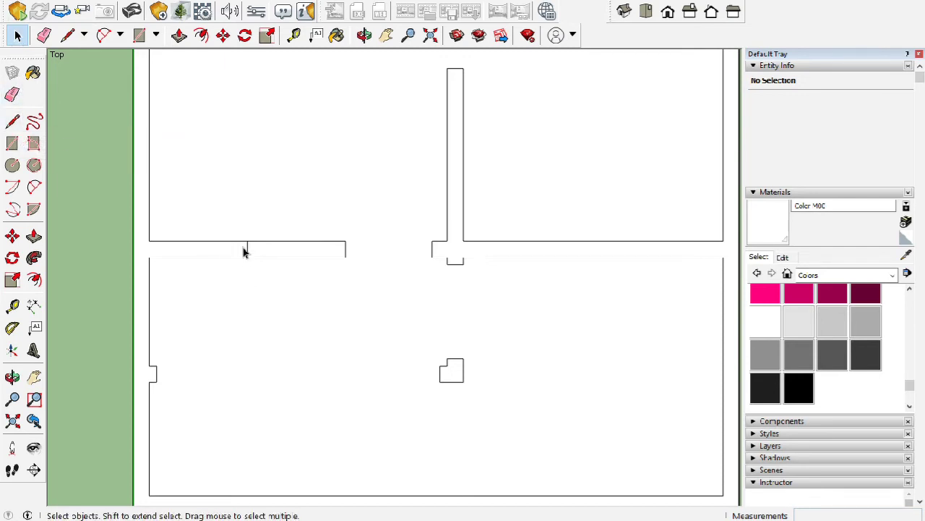
Step: Copy the edge to the left, then place a second copy 10 along the wall
left_click(12, 236)
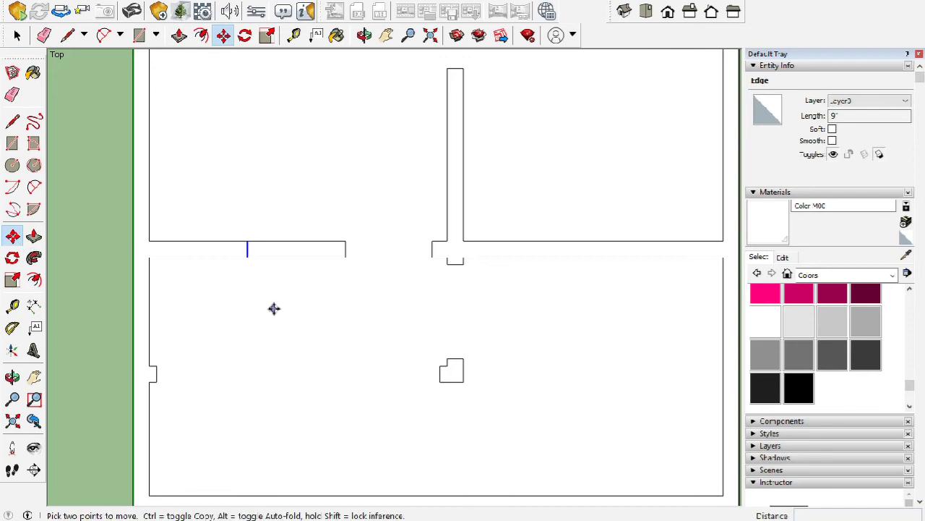
left_click(246, 256)
type("30")
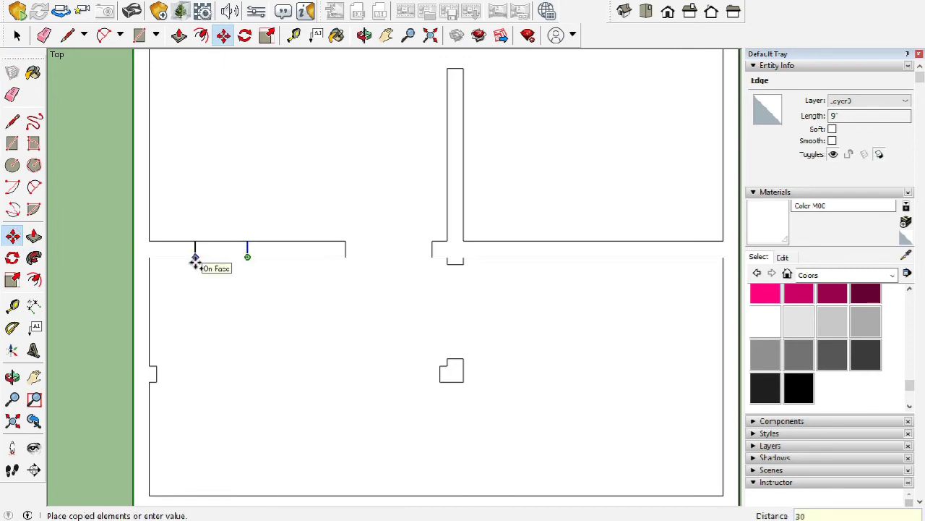
left_click(194, 258)
scroll(202, 271, "up", 1)
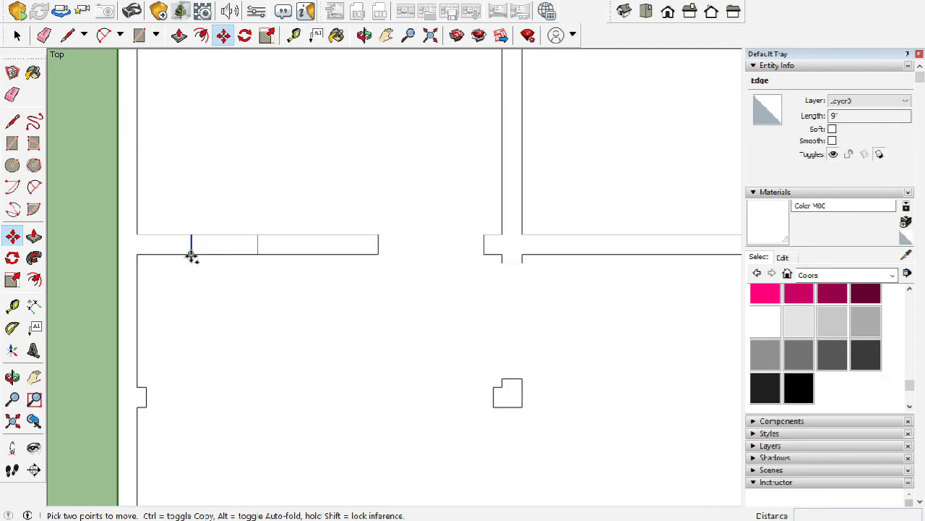
left_click(191, 255)
type("10")
key("Return")
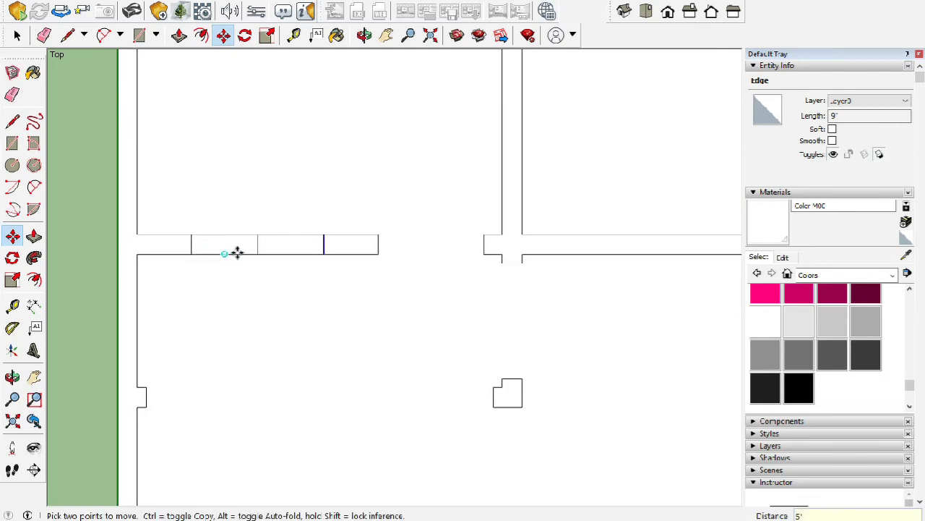
left_click(17, 35)
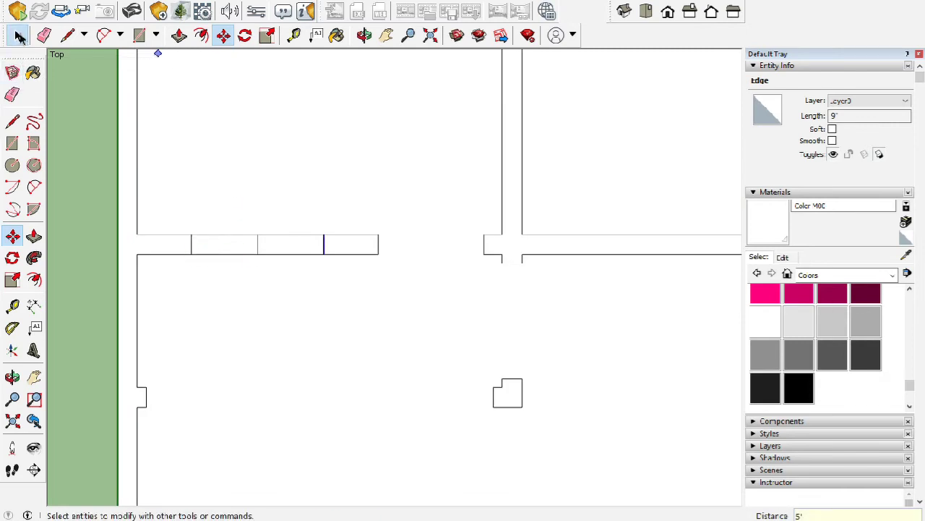
Step: Erase the middle edge of the wall strip to clear the opening
left_click(13, 95)
scroll(261, 243, "up", 1)
left_click(258, 243)
scroll(289, 243, "down", 4)
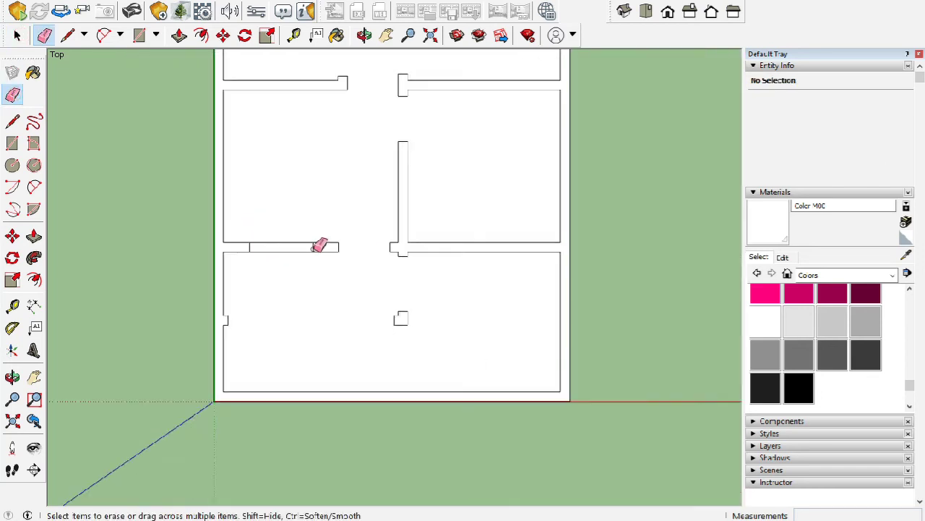
scroll(320, 244, "down", 2)
scroll(352, 130, "down", 1)
scroll(351, 144, "down", 3)
scroll(337, 190, "up", 2)
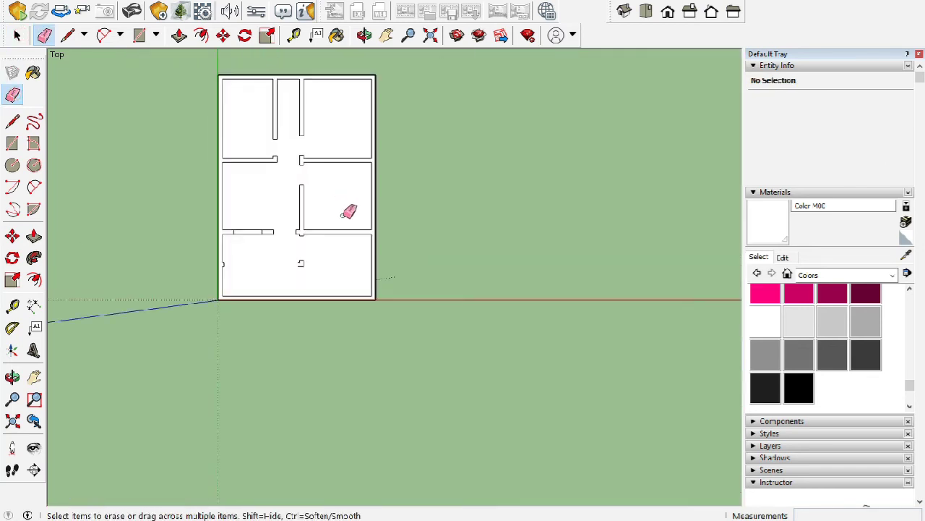
key("space")
scroll(339, 221, "down", 1)
scroll(271, 166, "up", 2)
Step: Orbit and zoom the floor plan into a close perspective view, briefly trying Push/Pull
scroll(330, 175, "down", 1)
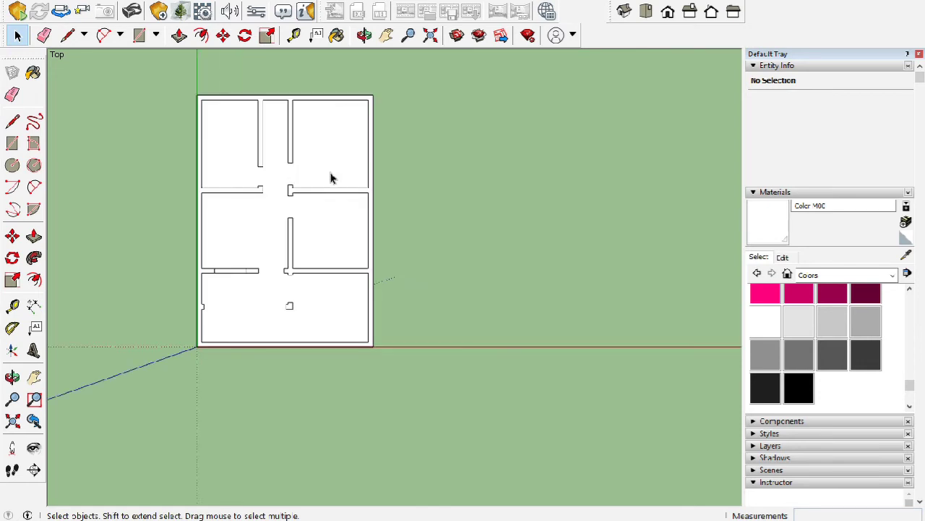
mouse_move(329, 240)
middle_mouse_down()
mouse_move(275, 252)
mouse_move(348, 302)
mouse_move(311, 190)
middle_mouse_up()
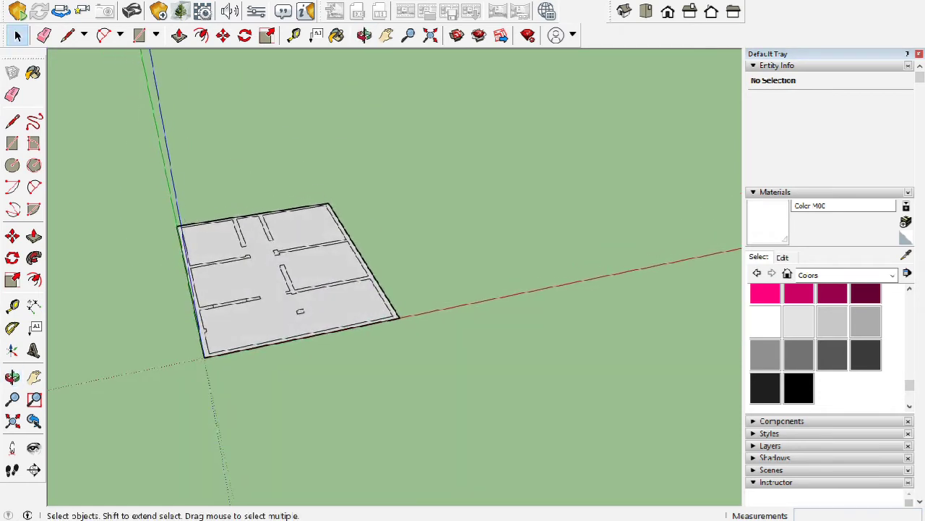
middle_click_drag(405, 159, 98, 275)
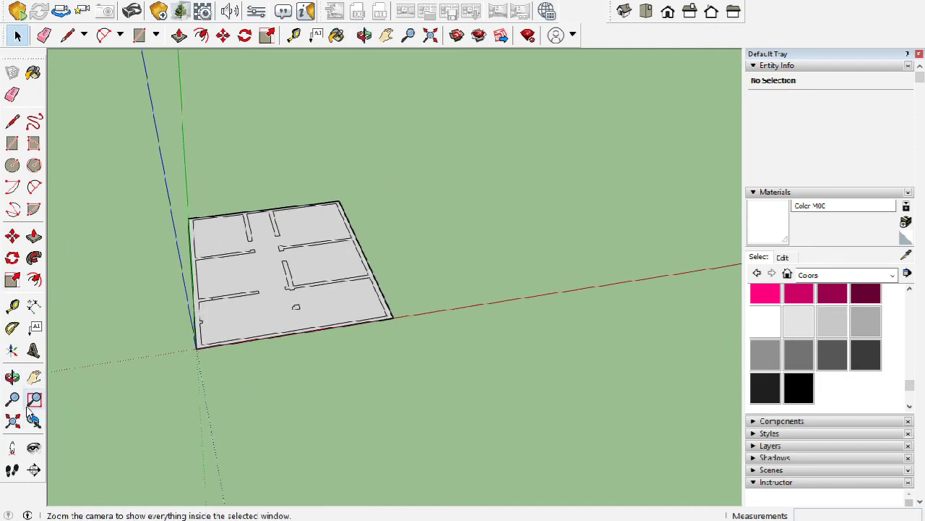
left_click(13, 378)
mouse_move(324, 282)
left_mouse_down()
mouse_move(375, 234)
mouse_move(291, 238)
mouse_move(413, 198)
mouse_move(427, 304)
mouse_move(425, 277)
mouse_move(450, 209)
mouse_move(456, 224)
left_mouse_up()
scroll(437, 199, "up", 3)
mouse_move(482, 205)
left_mouse_down()
mouse_move(308, 241)
mouse_move(491, 222)
mouse_move(423, 269)
mouse_move(380, 242)
mouse_move(362, 244)
left_mouse_up()
key("space")
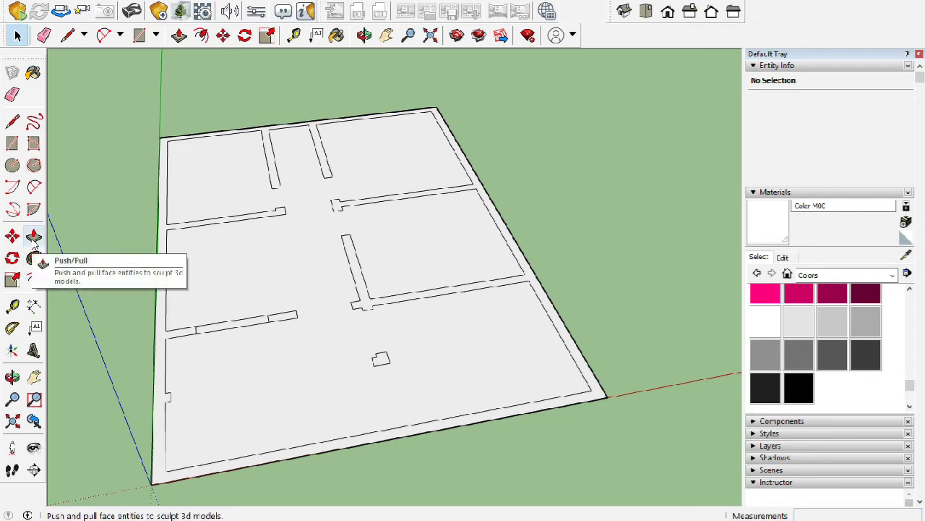
left_click(34, 238)
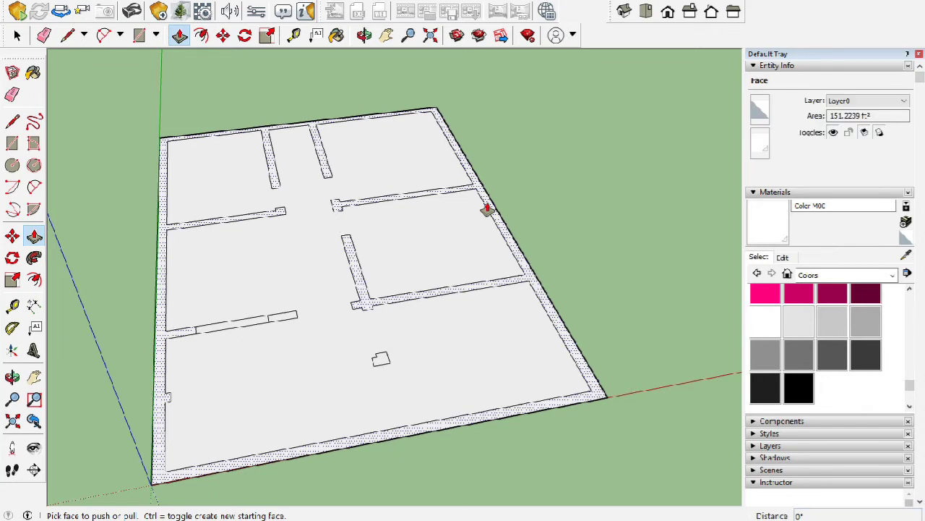
left_click(17, 35)
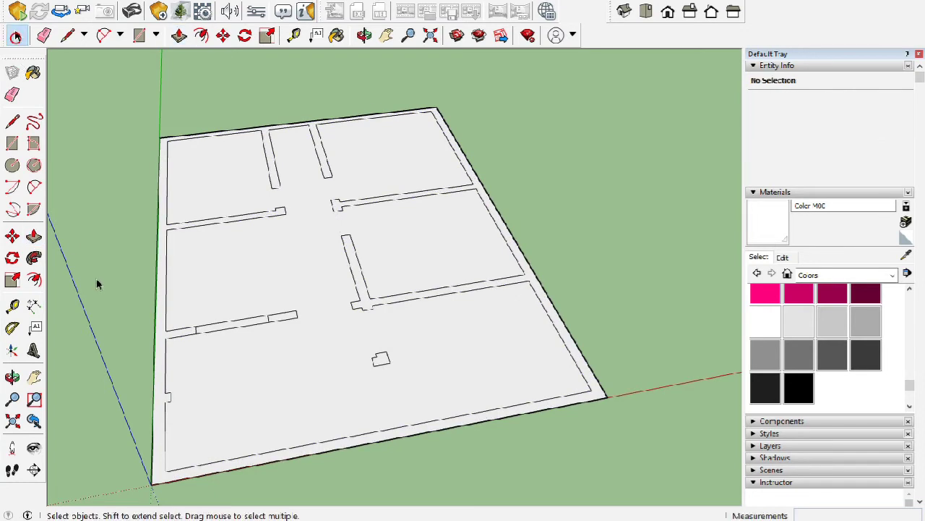
left_click(13, 121)
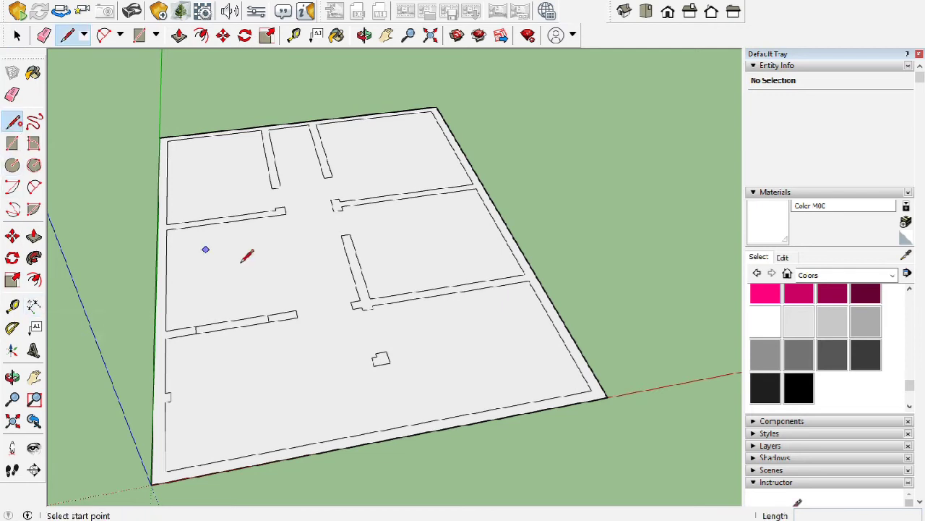
left_click(592, 389)
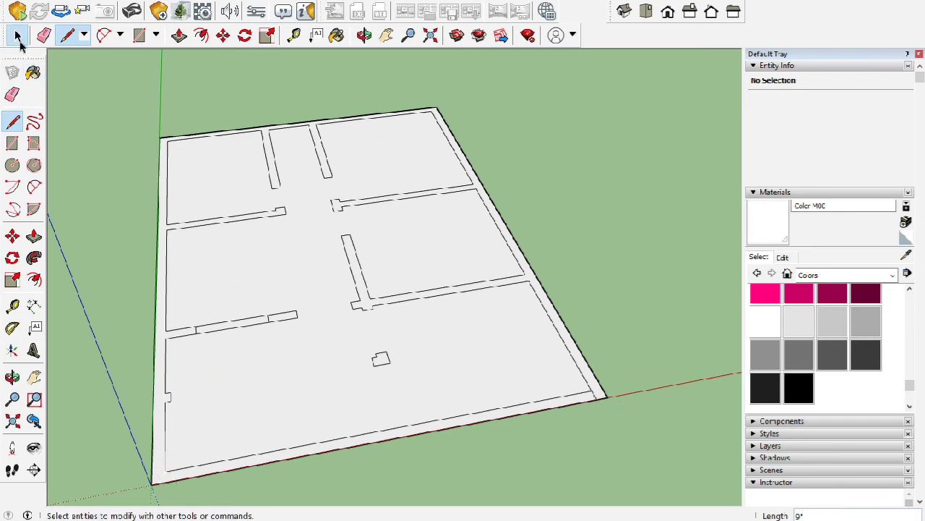
left_click(18, 34)
mouse_move(283, 177)
middle_mouse_down()
mouse_move(240, 384)
mouse_move(306, 355)
mouse_move(86, 166)
middle_mouse_up()
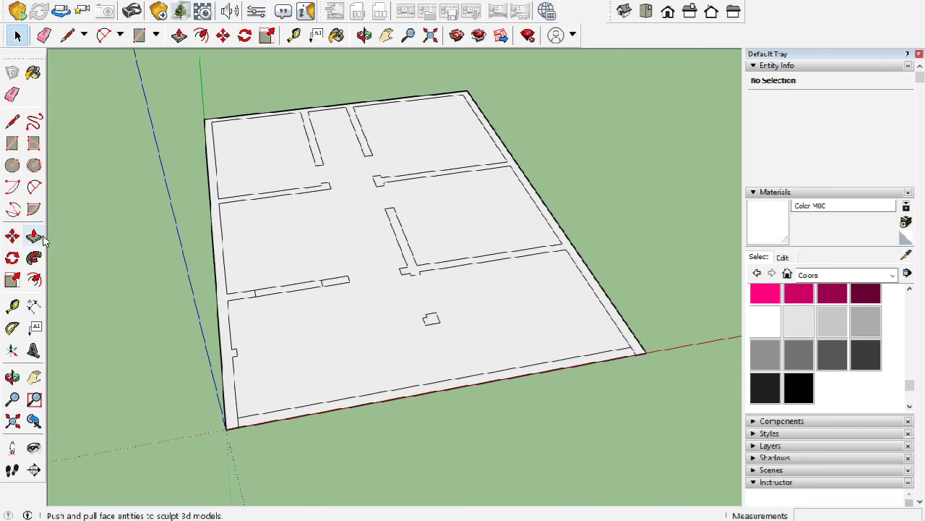
left_click(13, 121)
scroll(245, 365, "up", 3)
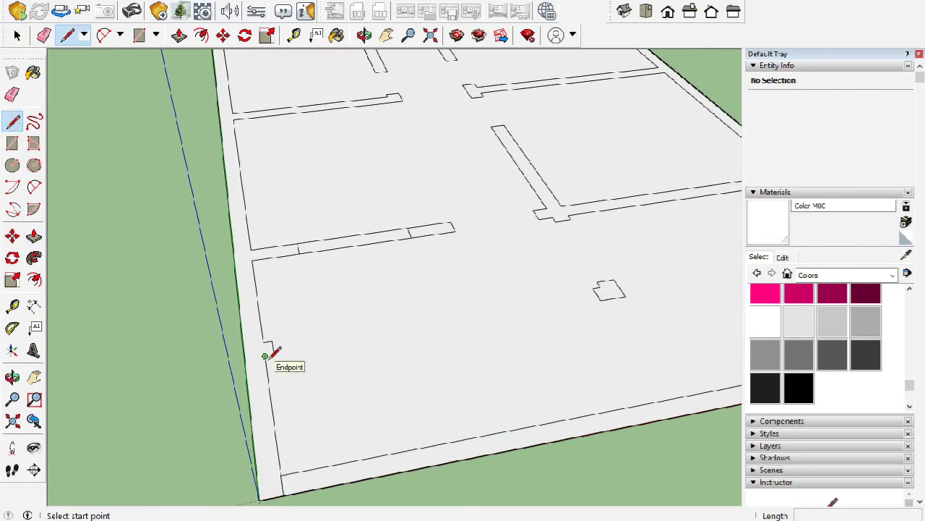
scroll(258, 351, "down", 3)
middle_click_drag(209, 365, 433, 217)
scroll(456, 258, "down", 1)
scroll(537, 306, "up", 1)
scroll(503, 285, "up", 2)
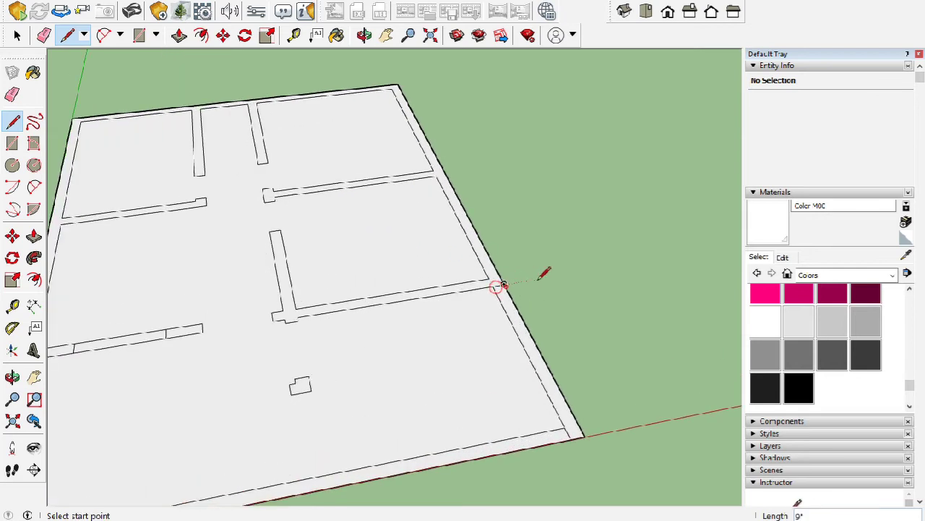
scroll(540, 277, "down", 2)
scroll(426, 239, "up", 1)
left_click(17, 34)
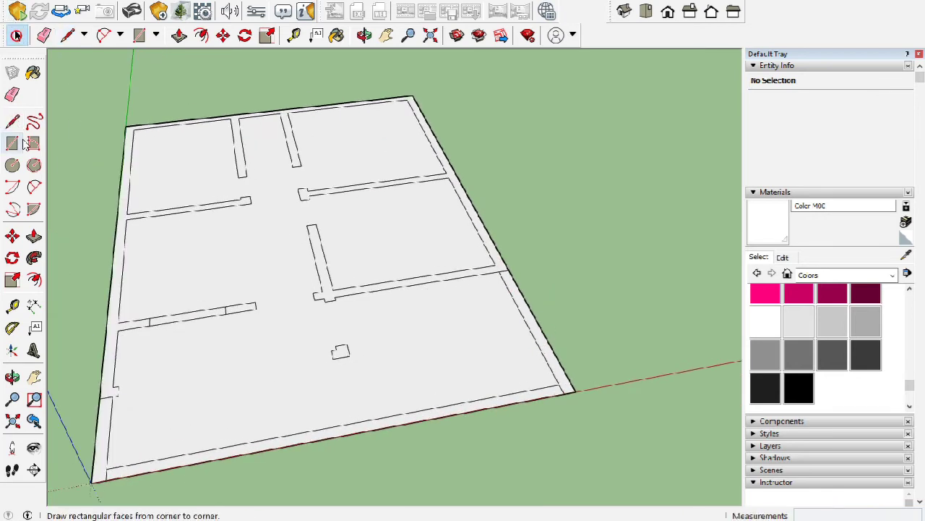
left_click(12, 95)
scroll(549, 372, "up", 3)
scroll(603, 291, "down", 4)
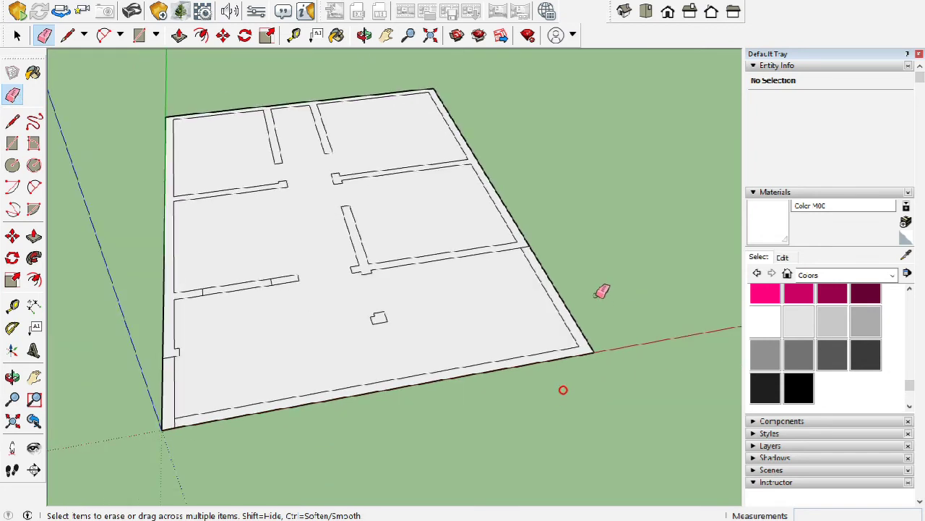
scroll(310, 384, "up", 2)
scroll(266, 384, "up", 2)
scroll(250, 385, "down", 3)
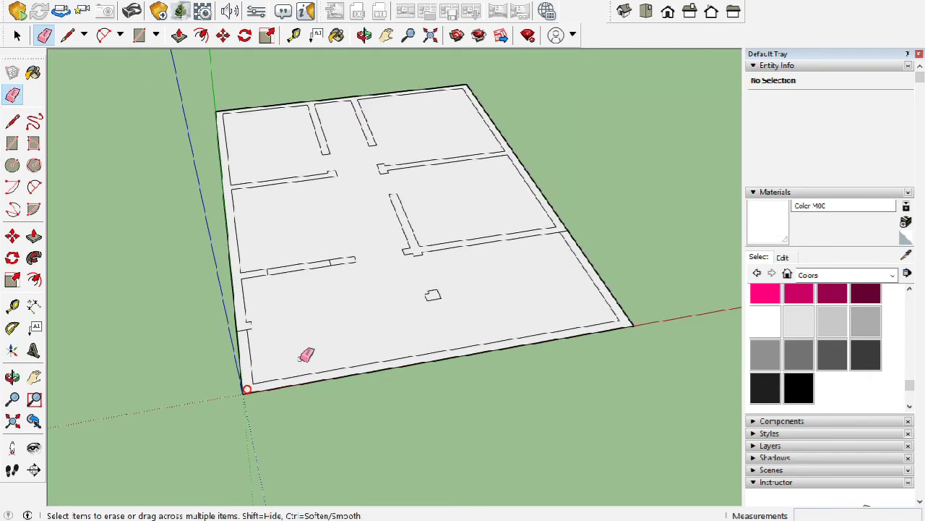
left_click(16, 35)
scroll(213, 224, "down", 2)
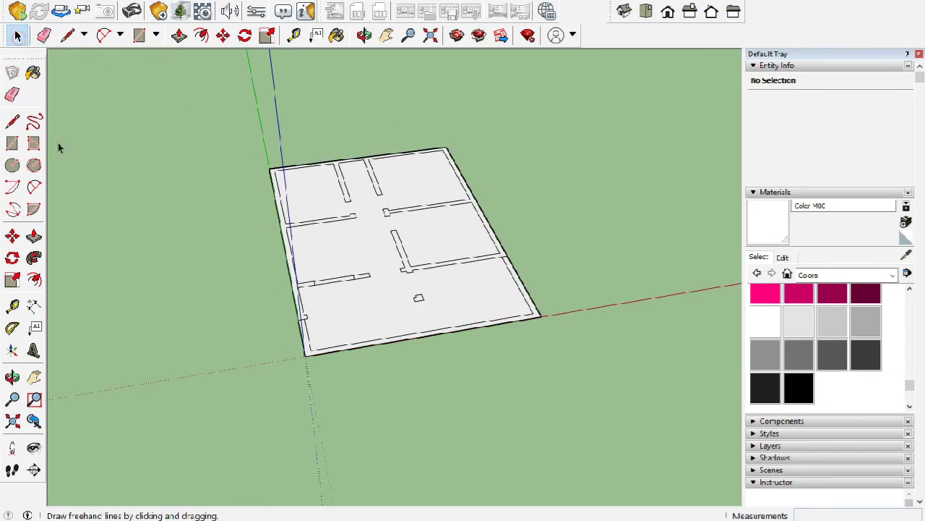
Step: Push/pull the floor plan's wall face up to a 12' height
left_click(34, 236)
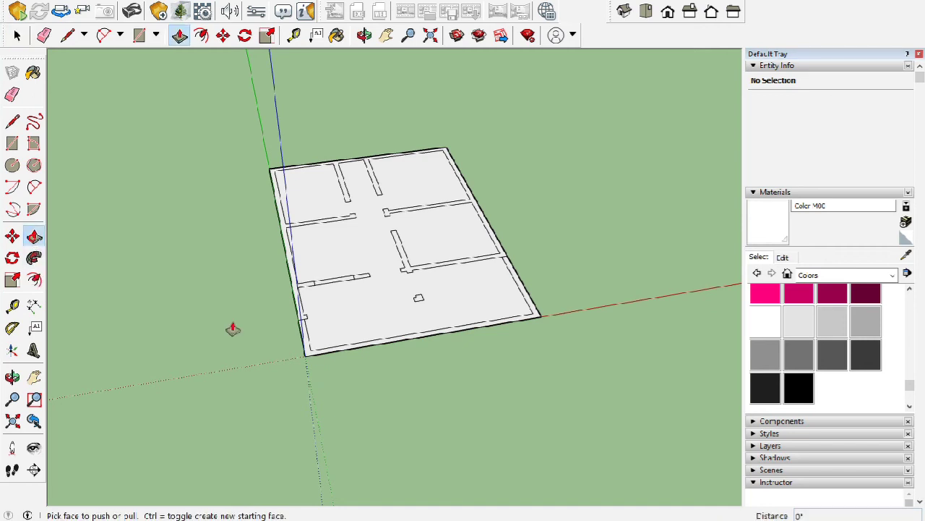
scroll(458, 161, "up", 3)
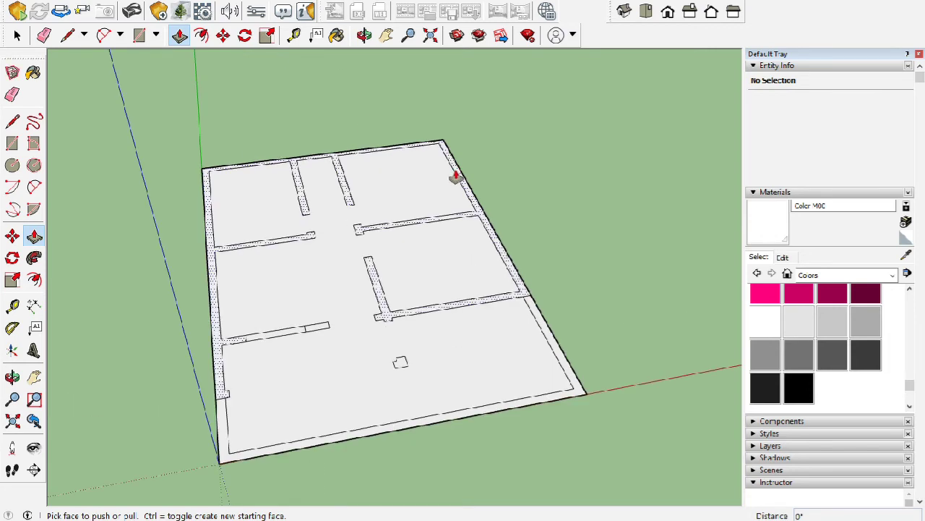
left_click(456, 174)
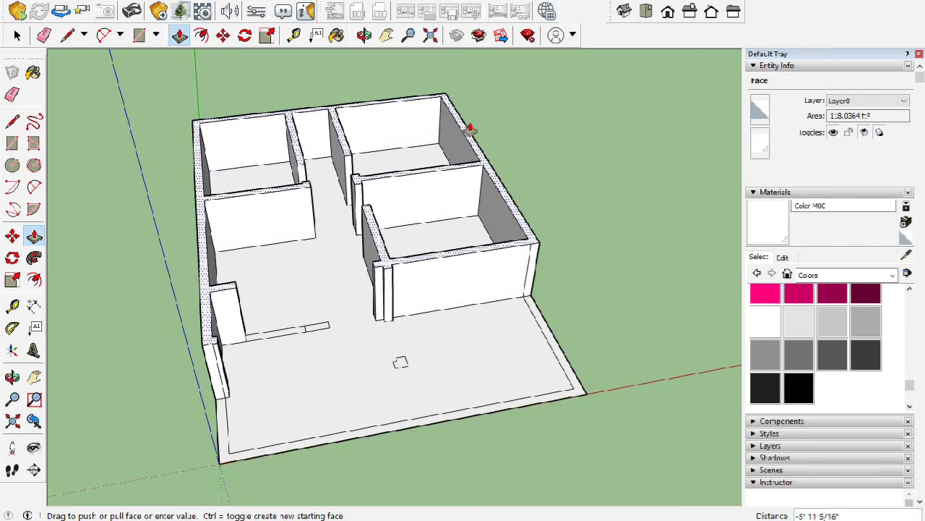
type("12")
key("Return")
middle_click_drag(408, 224, 446, 256)
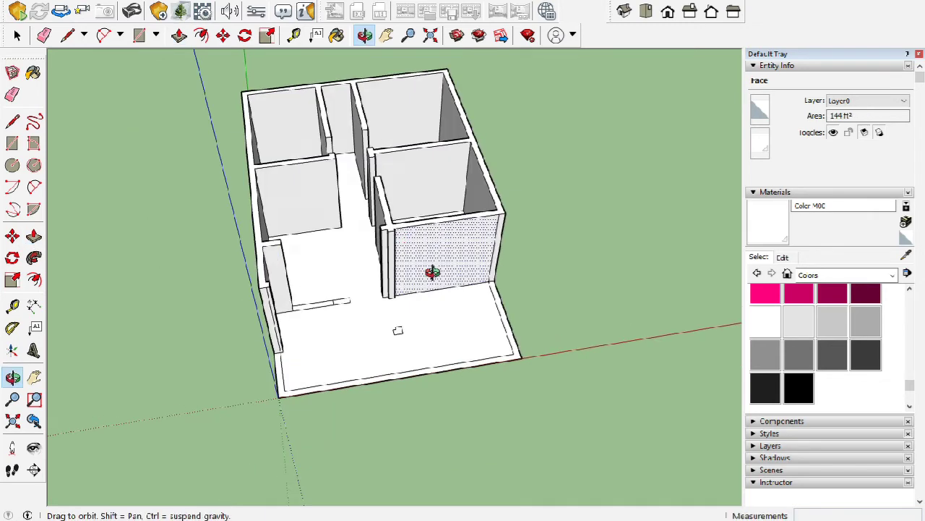
scroll(378, 324, "up", 3)
scroll(378, 333, "up", 3)
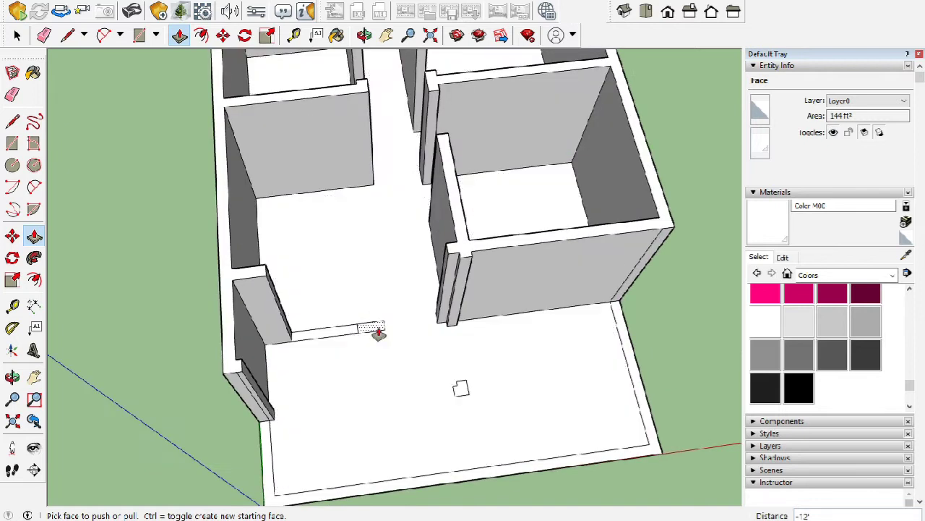
scroll(396, 266, "up", 3)
middle_click_drag(395, 266, 384, 336)
Step: Pull the two small wall stubs up into columns matching the 12' wall height
left_click_drag(382, 336, 255, 184)
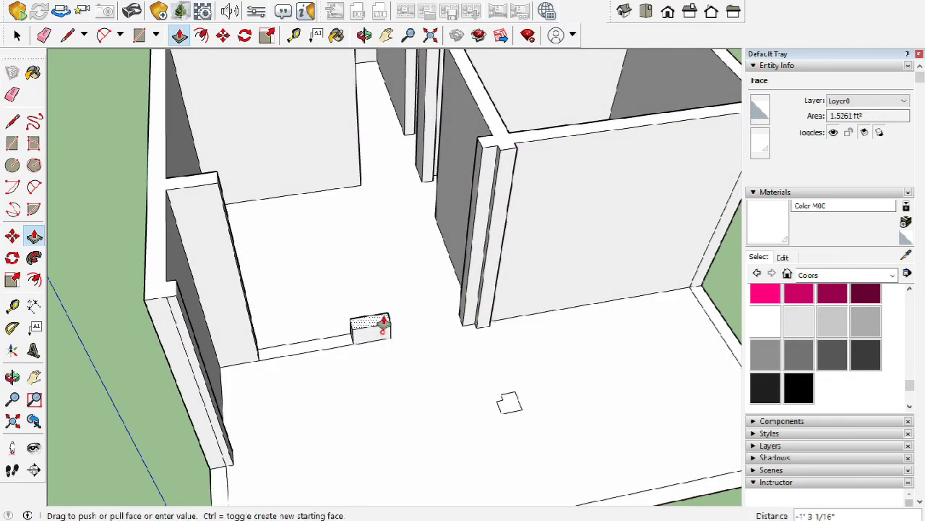
left_click(216, 185)
scroll(265, 227, "down", 2)
scroll(367, 355, "down", 5)
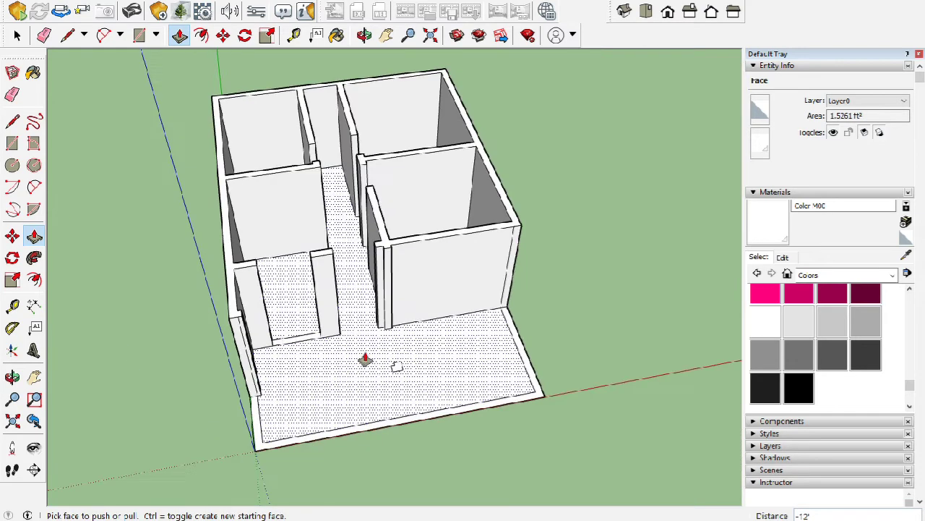
scroll(362, 234, "up", 3)
scroll(431, 400, "up", 2)
scroll(381, 363, "up", 3)
left_click_drag(382, 362, 383, 322)
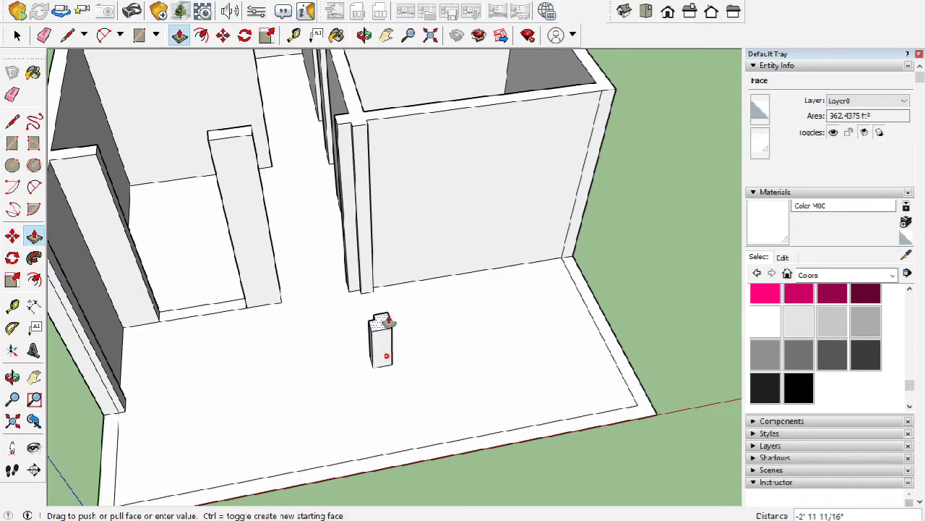
left_click(248, 143)
scroll(439, 326, "down", 5)
middle_click_drag(440, 326, 496, 279)
scroll(378, 196, "up", 4)
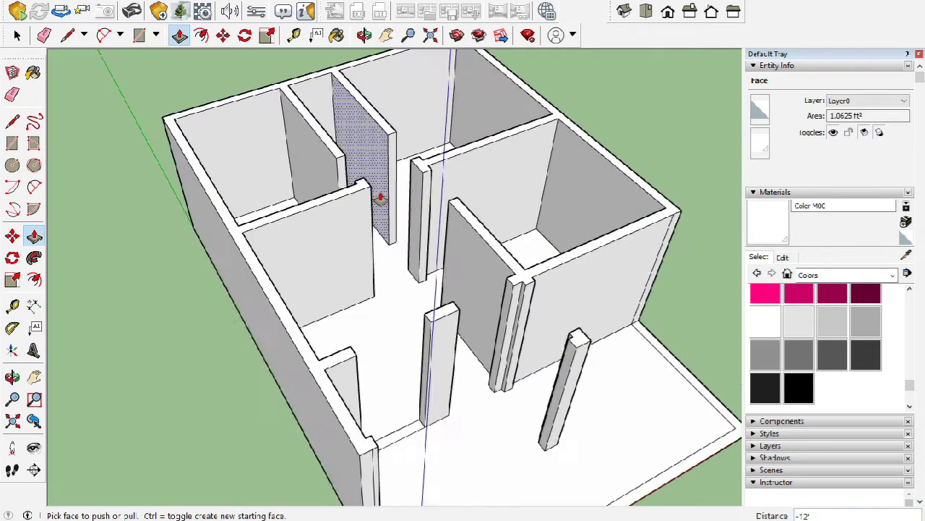
scroll(378, 196, "down", 2)
left_click(18, 35)
scroll(284, 262, "down", 3)
scroll(271, 263, "up", 5)
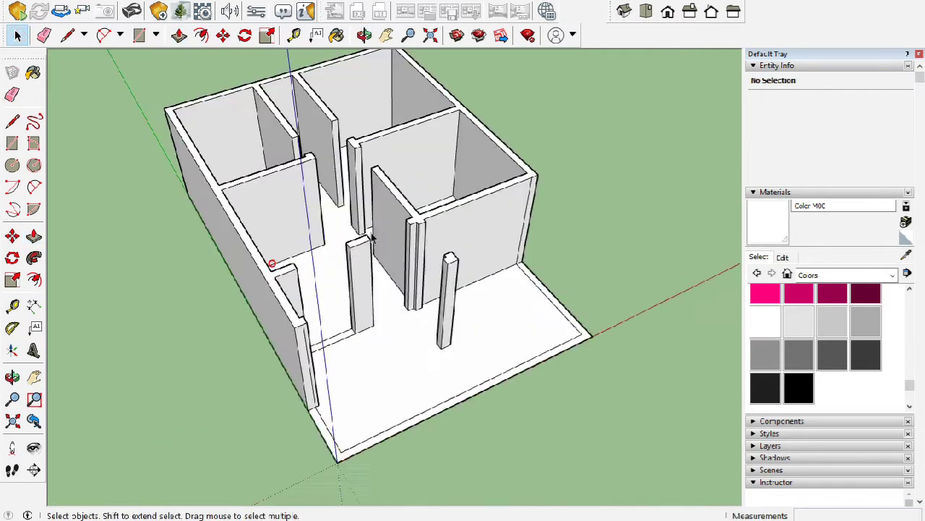
scroll(386, 220, "up", 2)
Step: Orbit to the doorway and push/pull its narrow 3.75 ft² floor strip up 1'
scroll(385, 219, "down", 3)
mouse_move(378, 268)
middle_mouse_down()
mouse_move(481, 242)
mouse_move(419, 296)
mouse_move(441, 207)
middle_mouse_up()
scroll(482, 243, "up", 3)
scroll(420, 297, "down", 3)
scroll(440, 207, "up", 2)
scroll(389, 208, "up", 2)
mouse_move(475, 252)
middle_mouse_down()
mouse_move(389, 207)
mouse_move(496, 223)
middle_mouse_up()
scroll(496, 224, "up", 2)
mouse_move(427, 206)
middle_mouse_down()
mouse_move(421, 217)
mouse_move(513, 199)
mouse_move(398, 241)
mouse_move(398, 145)
middle_mouse_up()
scroll(398, 241, "down", 2)
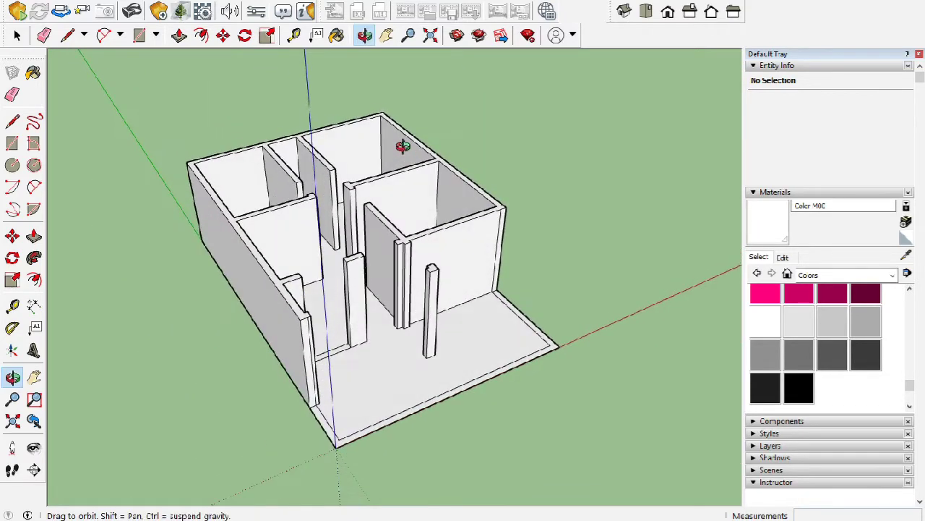
scroll(491, 342, "up", 3)
scroll(492, 342, "up", 1)
scroll(219, 337, "up", 1)
scroll(477, 326, "down", 1)
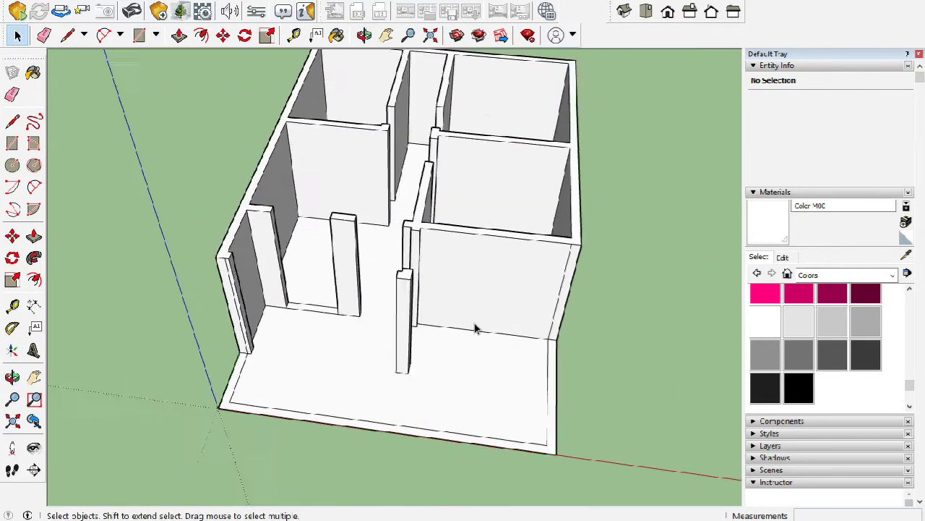
scroll(295, 305, "up", 2)
scroll(295, 305, "up", 3)
scroll(487, 335, "down", 1)
scroll(456, 355, "down", 1)
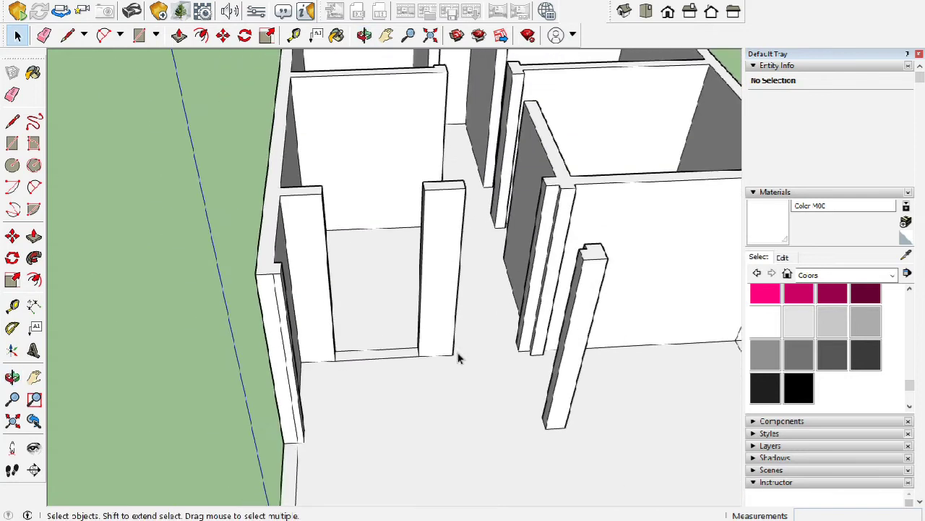
scroll(369, 355, "up", 1)
mouse_move(622, 145)
middle_mouse_down()
mouse_move(152, 200)
mouse_move(169, 196)
middle_mouse_up()
left_click(34, 236)
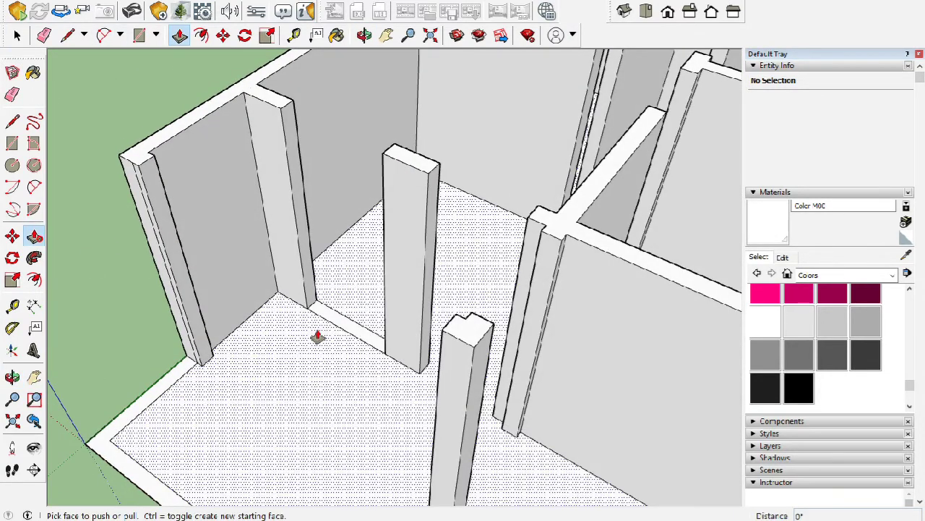
left_click(351, 327)
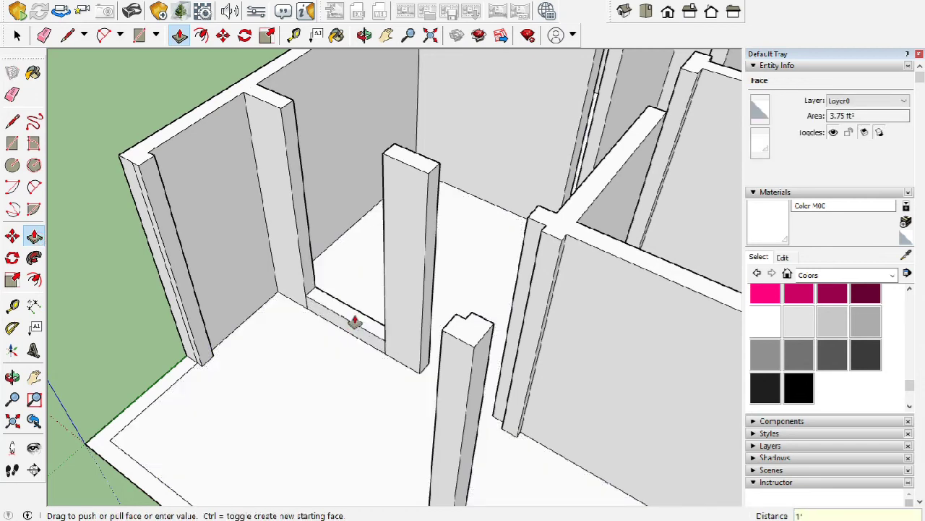
key("Return")
Step: Orbit down to a low view of the doorway's threshold strip and return to the Select tool
left_click(12, 94)
scroll(337, 285, "up", 3)
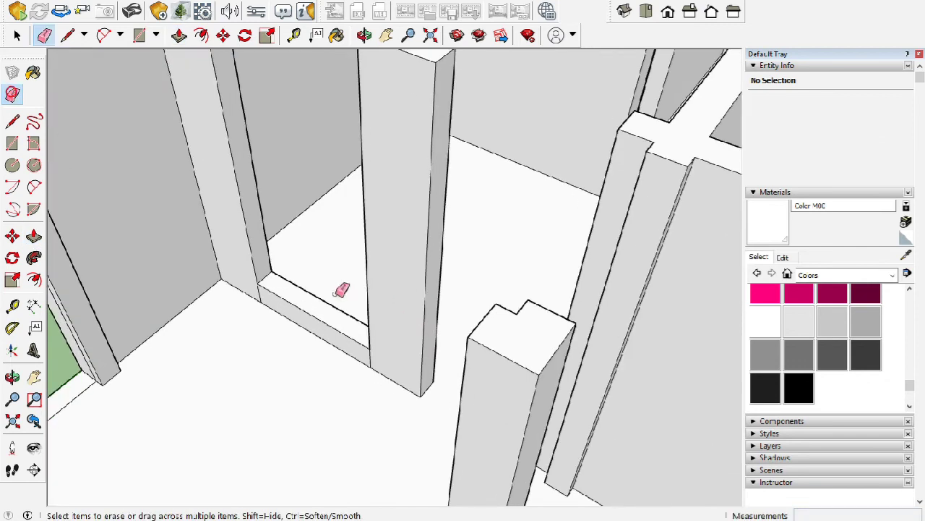
scroll(262, 288, "up", 2)
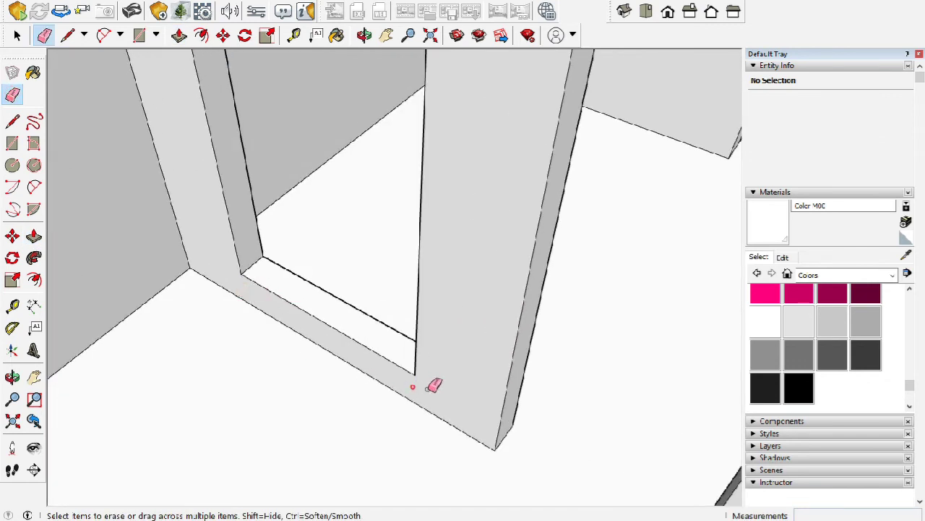
scroll(310, 238, "down", 2)
scroll(384, 282, "up", 3)
scroll(415, 287, "down", 3)
mouse_move(415, 287)
middle_mouse_down()
mouse_move(153, 281)
mouse_move(376, 256)
mouse_move(260, 294)
middle_mouse_up()
scroll(402, 448, "up", 2)
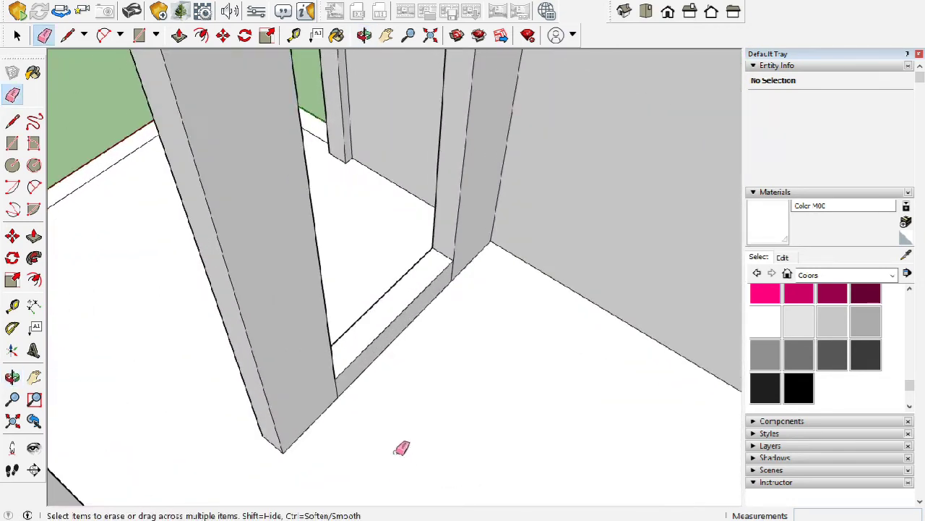
scroll(344, 321, "down", 3)
mouse_move(345, 320)
middle_mouse_down()
mouse_move(380, 300)
mouse_move(342, 279)
middle_mouse_up()
scroll(343, 279, "up", 2)
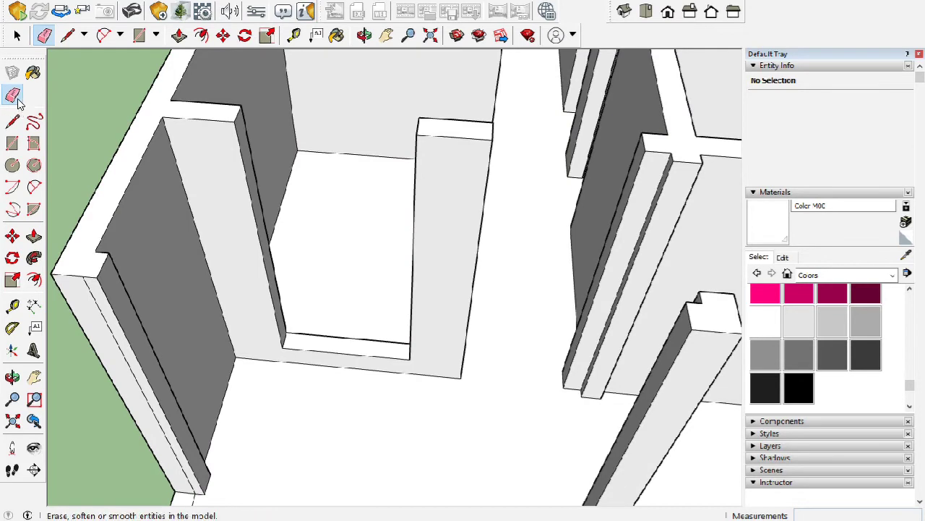
middle_click_drag(525, 330, 289, 217)
left_click(20, 39)
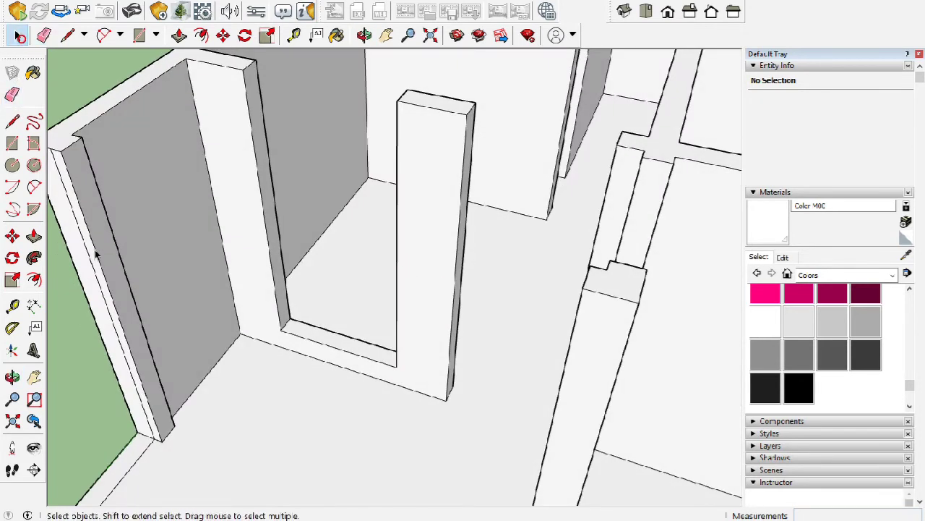
scroll(420, 351, "up", 2)
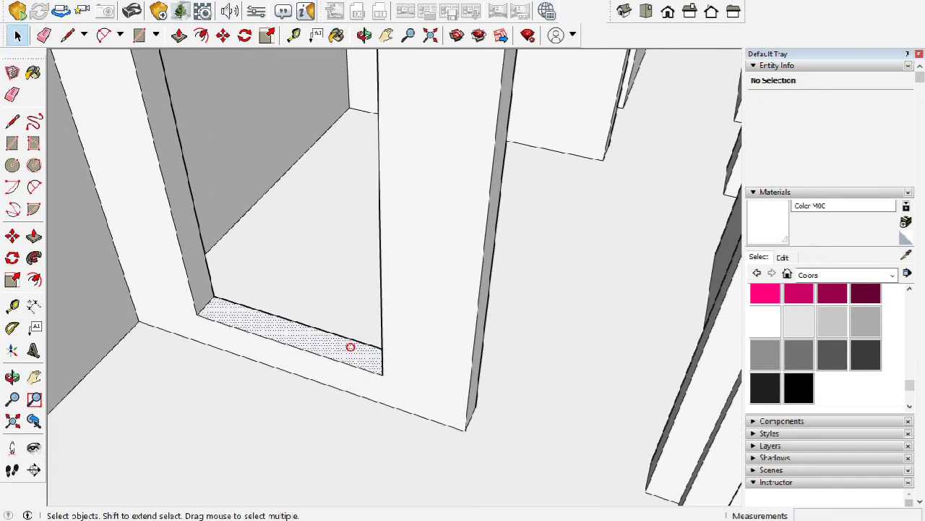
Step: Copy the doorway's threshold face 6' straight up with Move and Ctrl
left_click(350, 347)
left_click(12, 236)
scroll(238, 323, "down", 1)
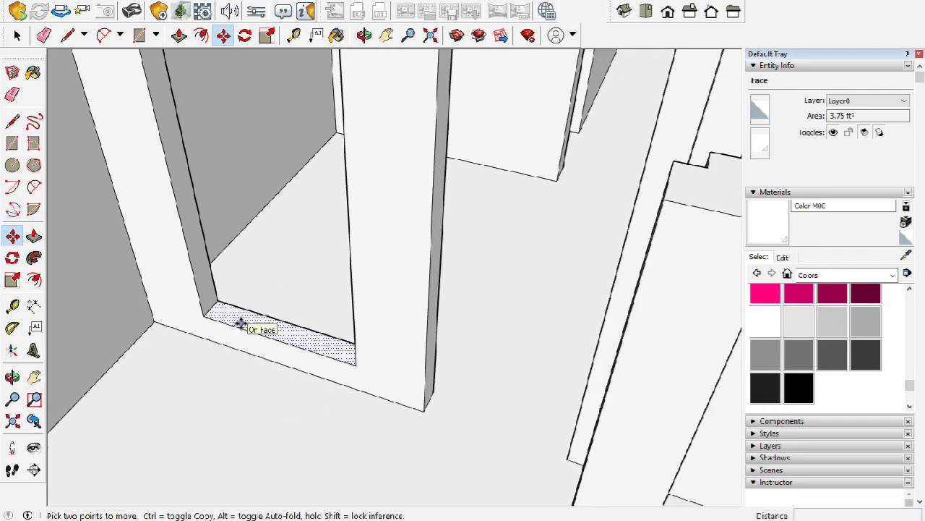
left_click(357, 366, "ctrl")
type("6'")
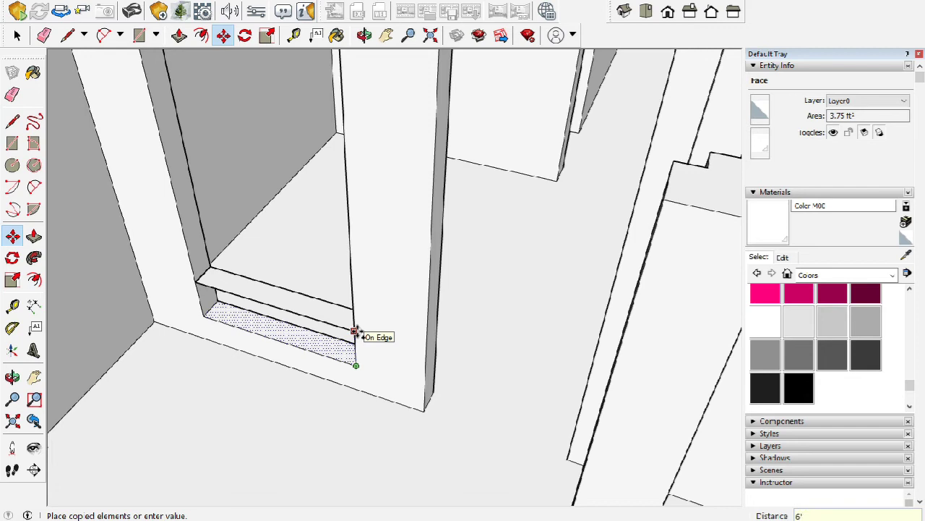
key("Return")
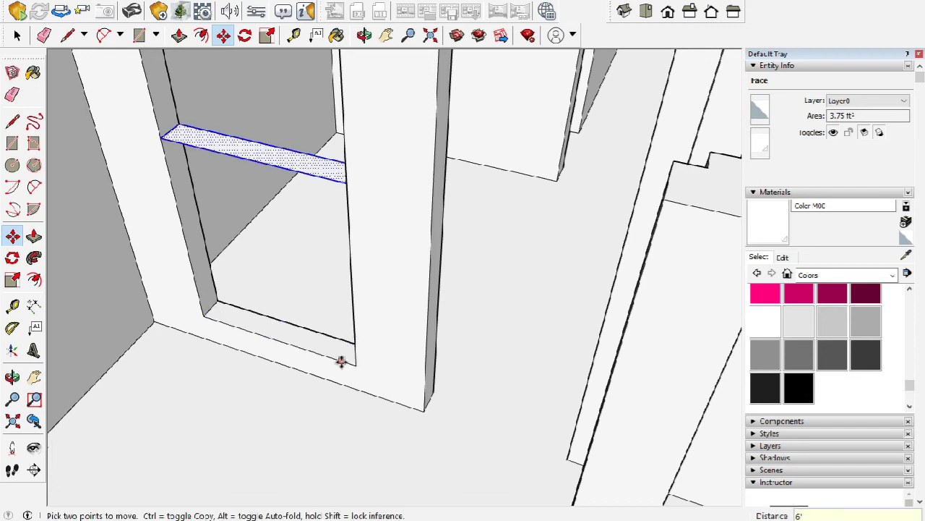
middle_click_drag(341, 361, 342, 262)
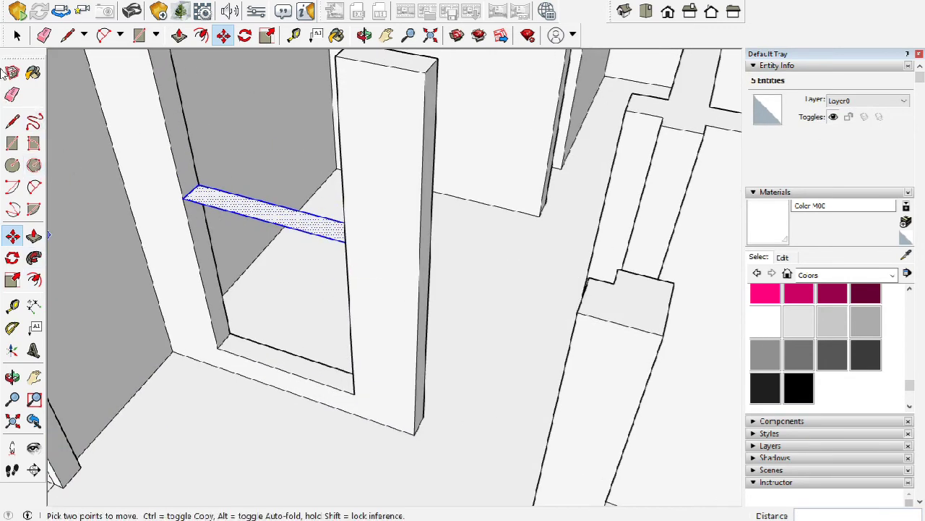
key("space")
Step: Pull the copied face up to the top of the wall to form the lintel
left_click(35, 239)
scroll(316, 367, "down", 3)
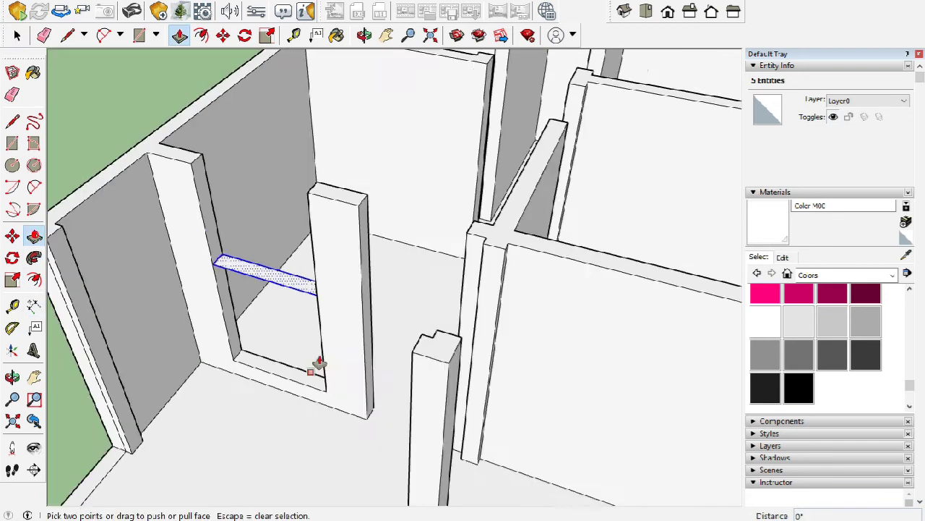
scroll(316, 368, "up", 1)
left_click_drag(296, 293, 314, 182)
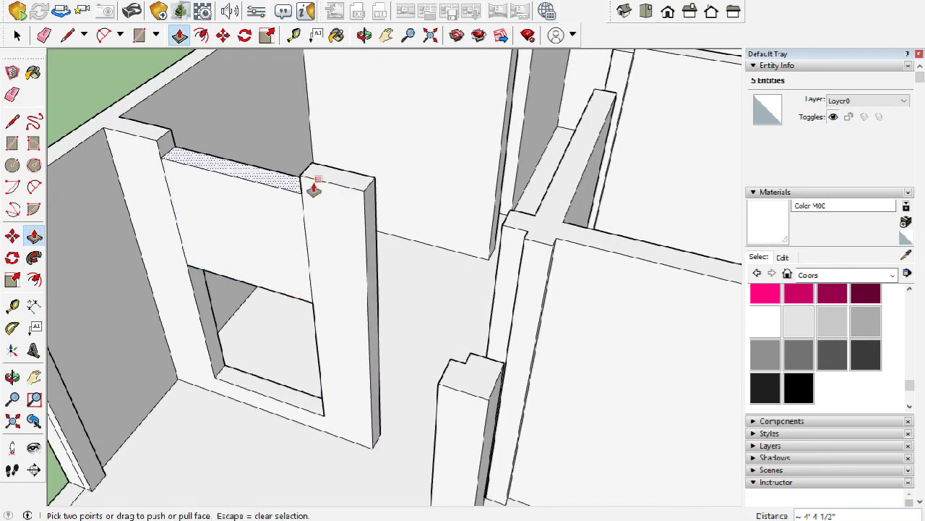
scroll(309, 181, "up", 2)
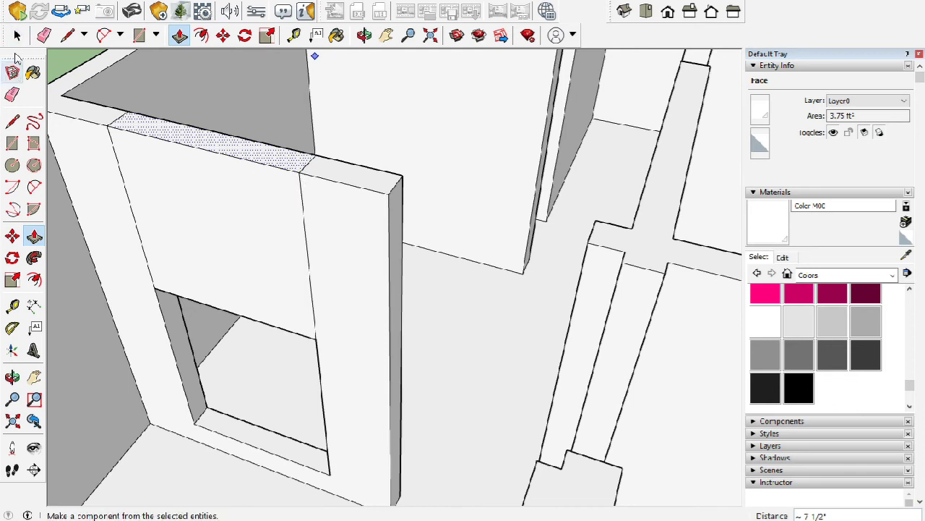
Step: With the Eraser active, orbit and zoom to inspect the window wall and the rooms
left_click(18, 35)
left_click(13, 95)
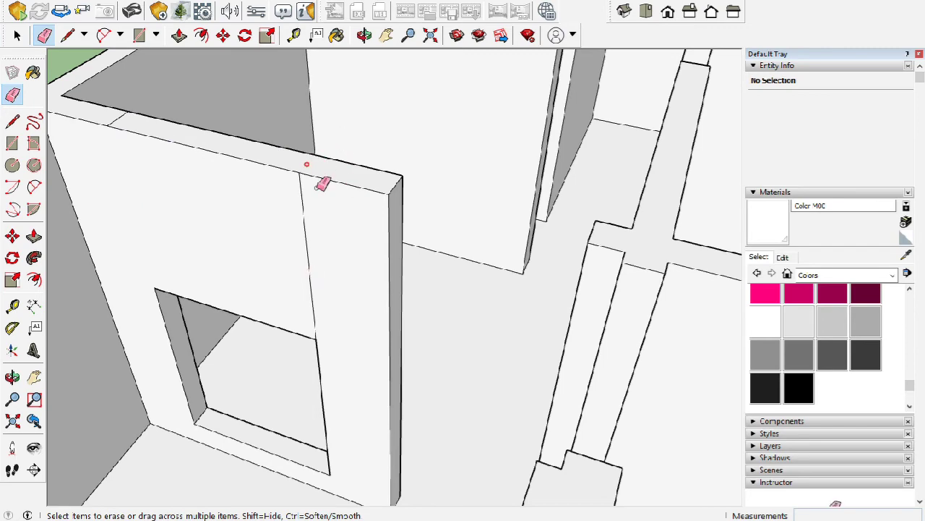
mouse_move(139, 123)
middle_mouse_down()
mouse_move(161, 248)
mouse_move(372, 135)
middle_mouse_up()
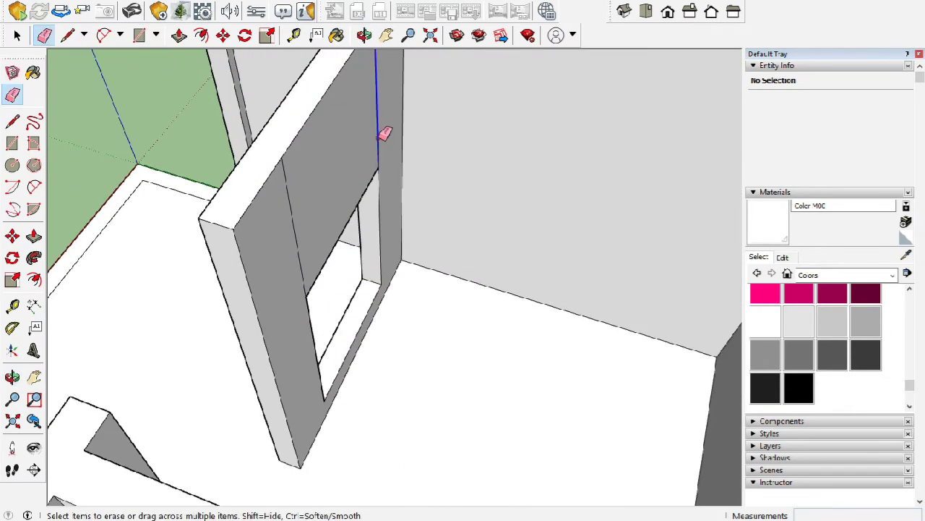
scroll(361, 250, "down", 5)
mouse_move(368, 253)
middle_mouse_down()
mouse_move(488, 203)
mouse_move(390, 231)
middle_mouse_up()
scroll(391, 231, "up", 3)
scroll(646, 225, "down", 3)
scroll(489, 324, "up", 3)
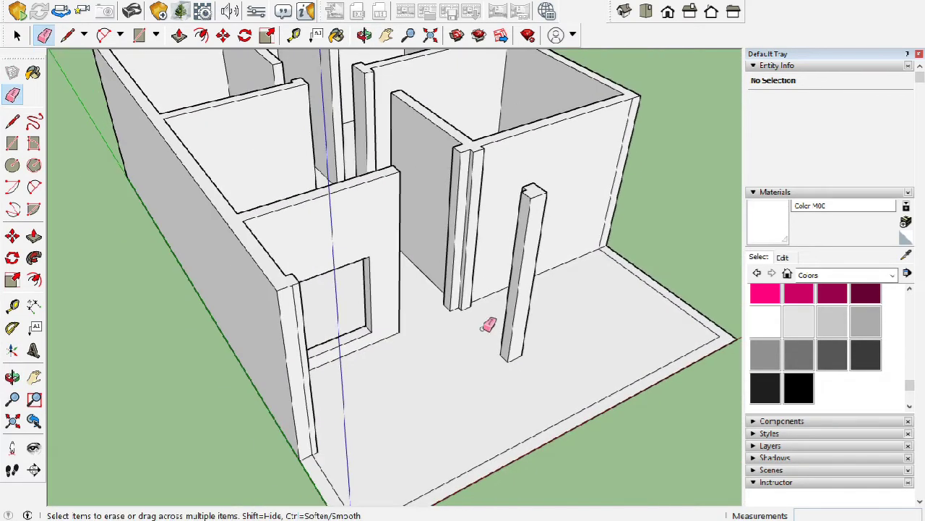
scroll(514, 224, "down", 3)
scroll(514, 164, "up", 3)
scroll(514, 163, "down", 3)
scroll(540, 172, "up", 1)
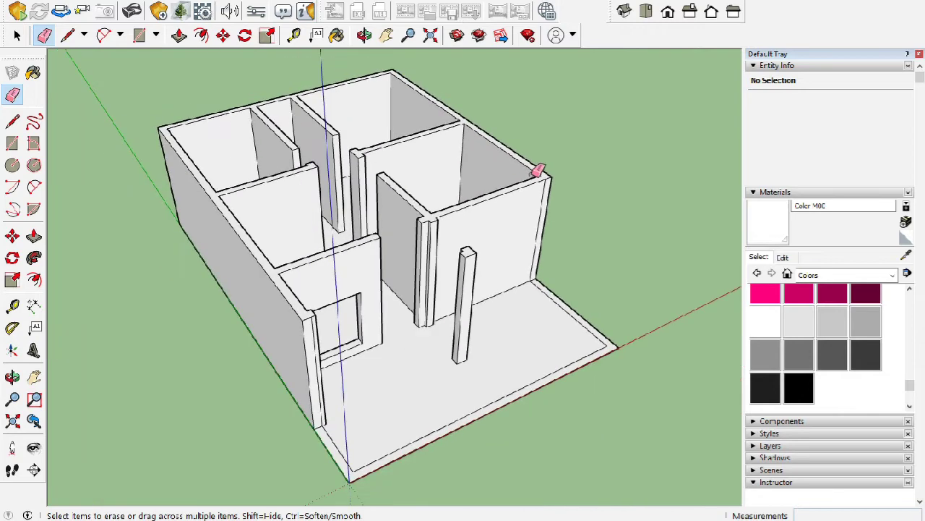
scroll(543, 169, "up", 2)
scroll(431, 236, "up", 2)
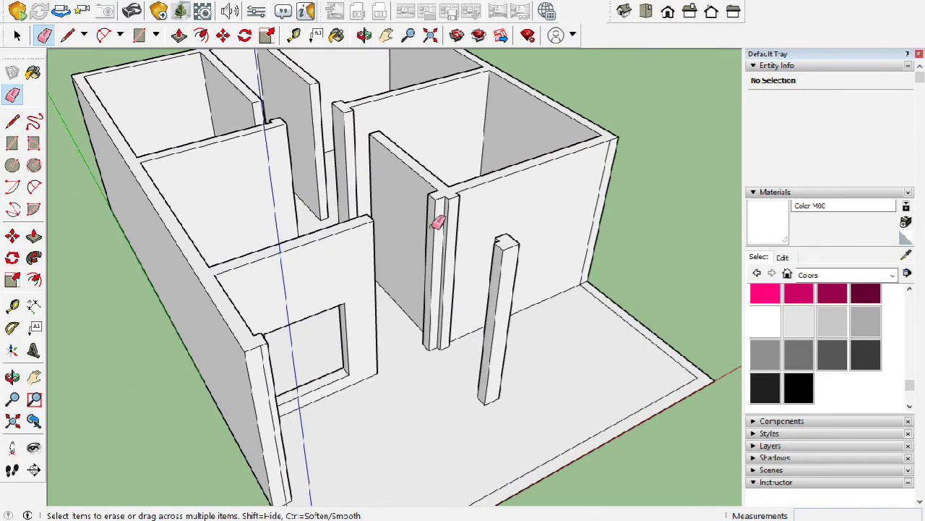
Step: Orbit and zoom around the whole house toward the front wall and post
middle_click_drag(406, 190, 403, 215)
scroll(427, 268, "up", 1)
scroll(438, 231, "up", 1)
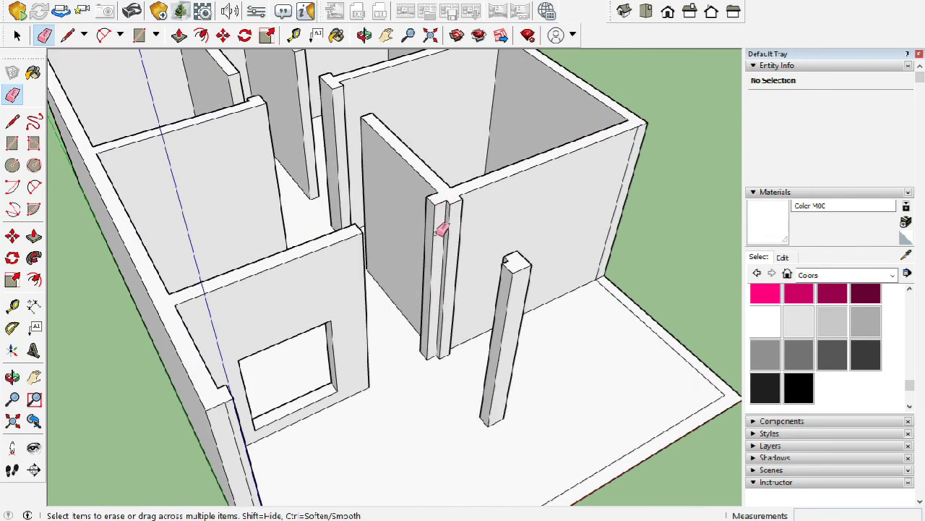
scroll(443, 170, "up", 1)
scroll(443, 170, "down", 3)
scroll(443, 335, "up", 3)
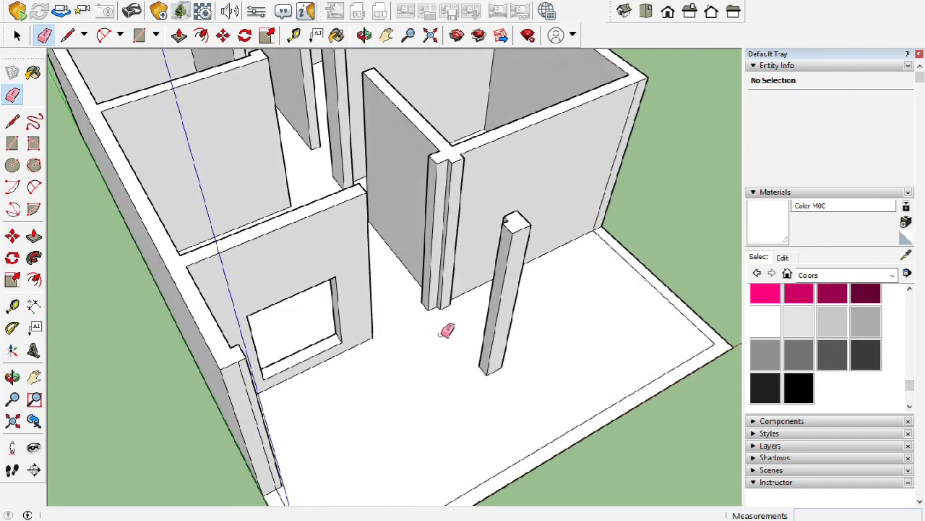
middle_click_drag(442, 326, 370, 330)
scroll(383, 323, "up", 1)
scroll(448, 314, "up", 1)
scroll(448, 314, "up", 1)
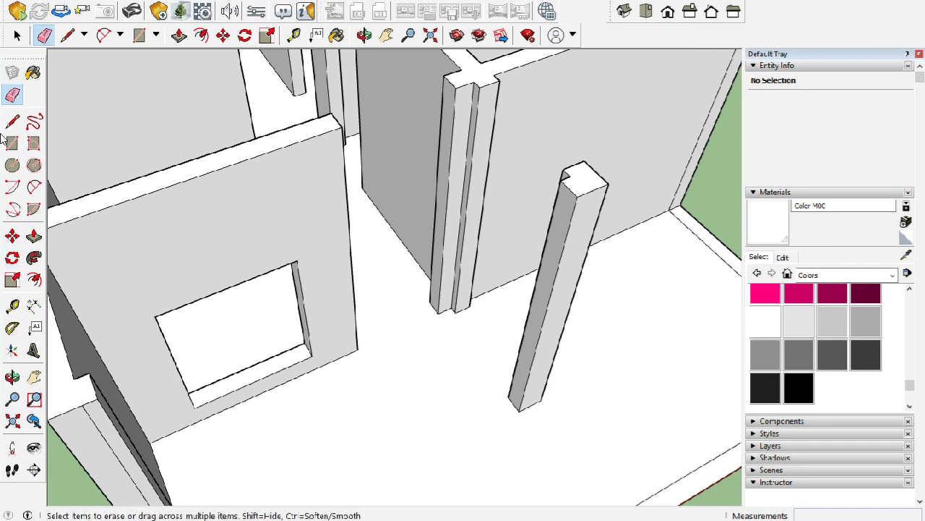
scroll(506, 354, "down", 1)
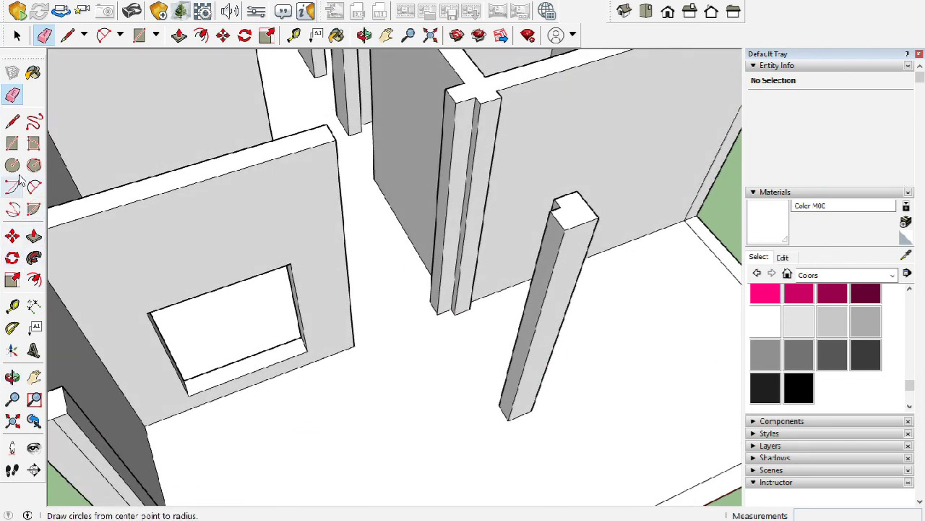
Step: Draw a rectangle across the floor of the next doorway
left_click(14, 144)
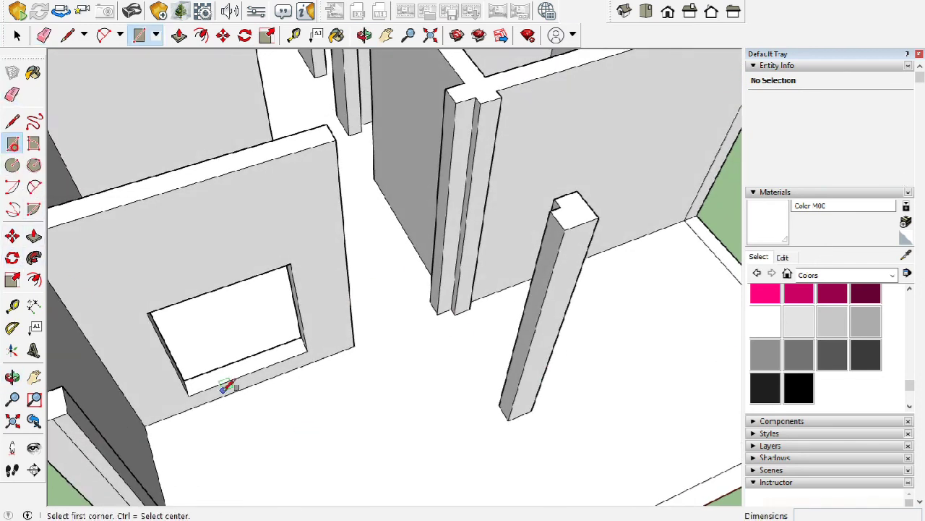
scroll(423, 314, "up", 3)
scroll(361, 326, "up", 3)
scroll(331, 330, "up", 2)
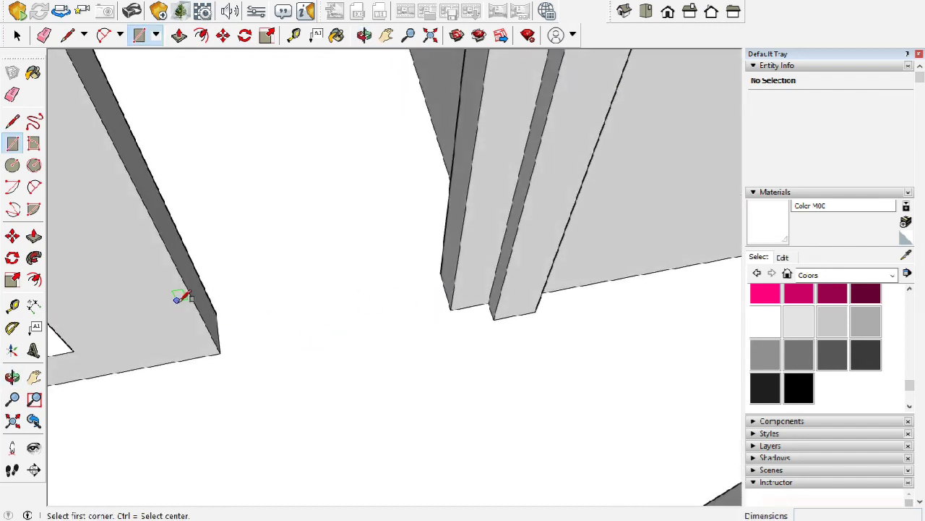
left_click(215, 313)
left_click(453, 308)
key("space")
scroll(442, 326, "down", 2)
scroll(429, 386, "down", 3)
scroll(408, 394, "down", 2)
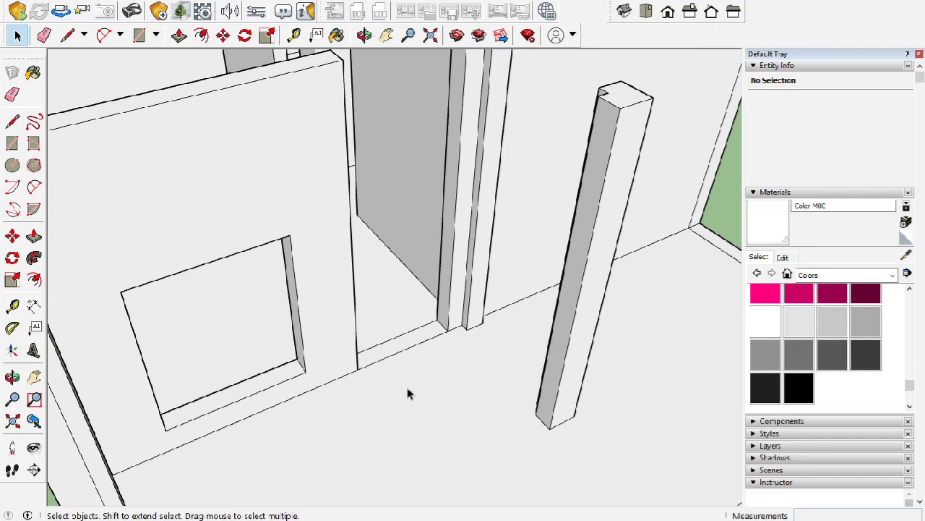
scroll(419, 372, "down", 2)
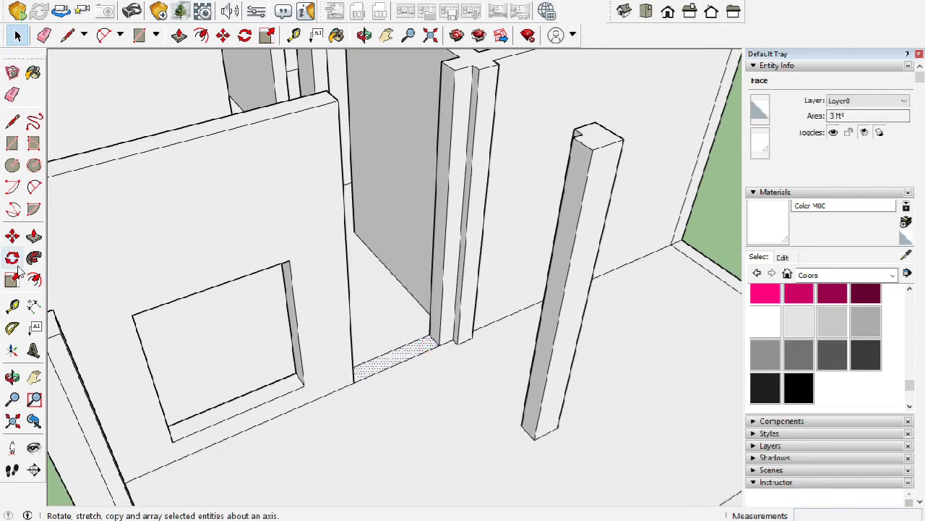
Step: Copy the doorway face 7' up and pull the strip to the wall top as a lintel
left_click(17, 242)
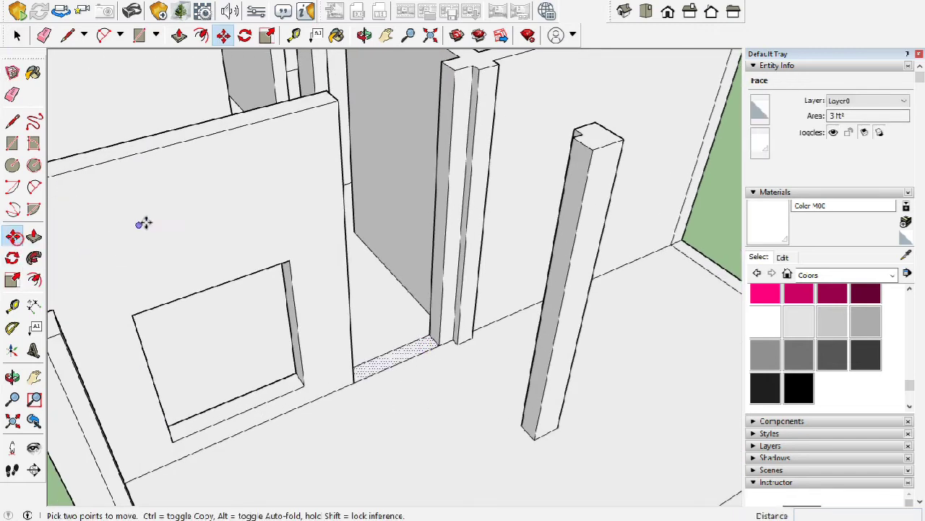
left_click(439, 344)
key("ctrl")
type("7'")
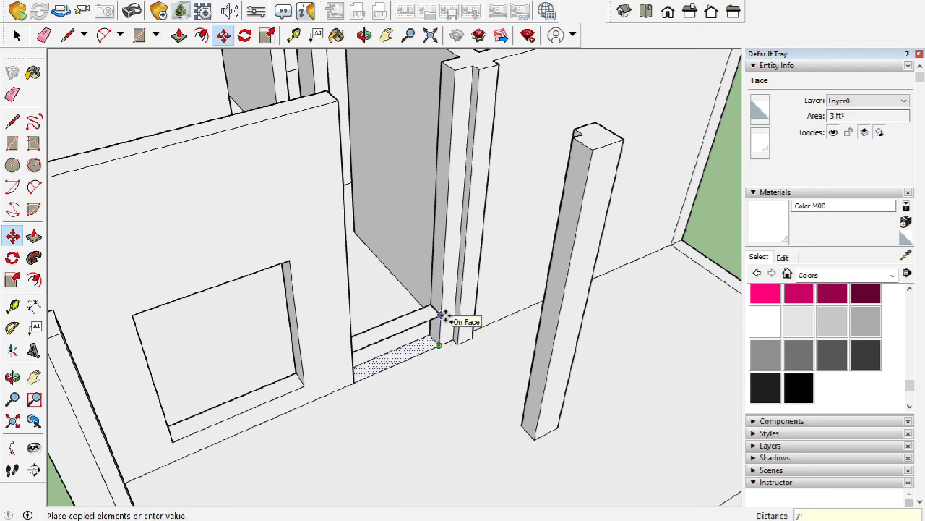
key("Return")
left_click(12, 72)
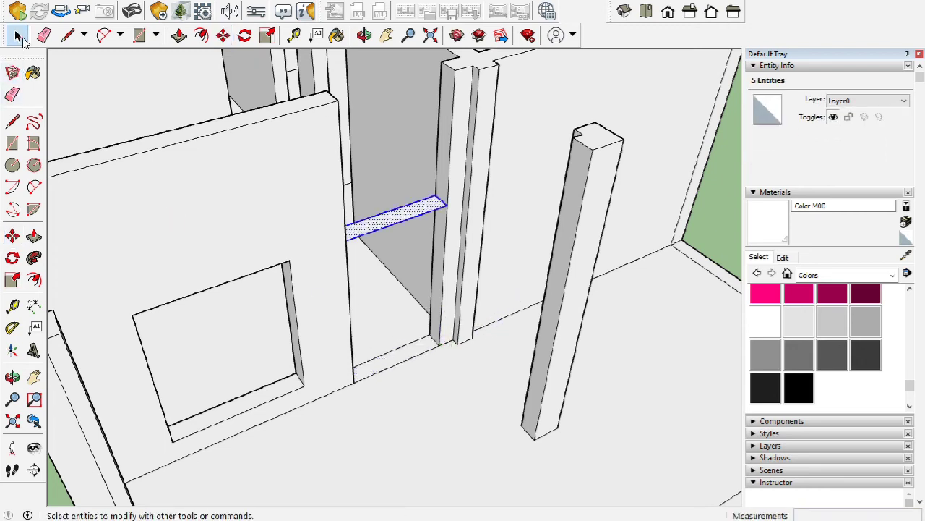
left_click(33, 235)
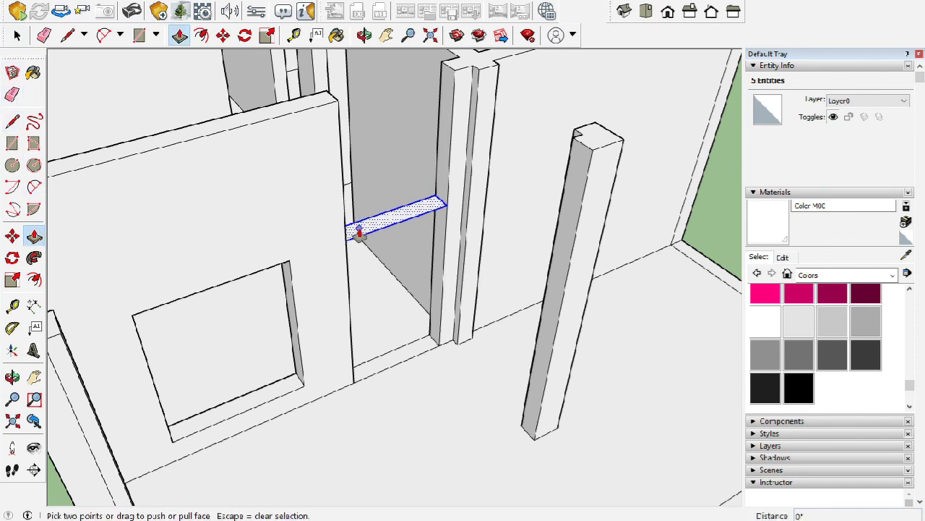
left_click_drag(360, 231, 345, 110)
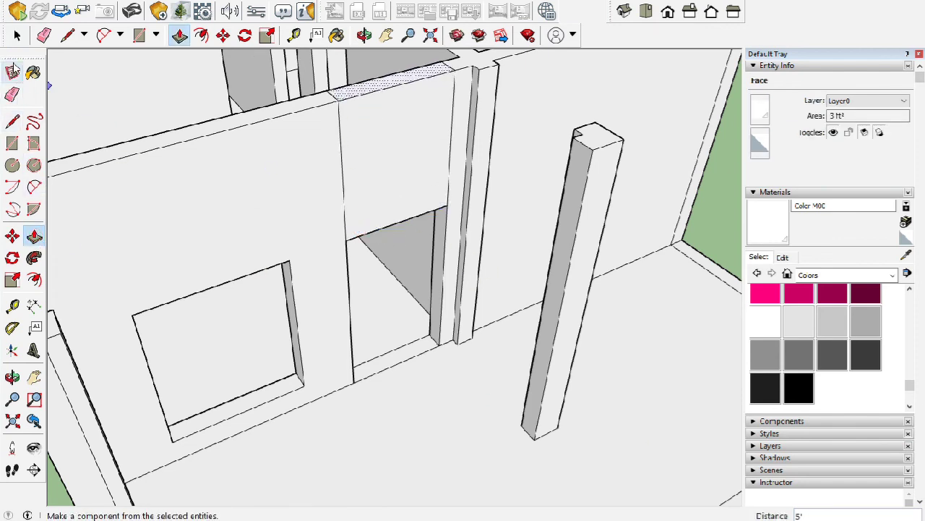
Step: Orbit and zoom around the house to a frontal view near the post
left_click(17, 35)
left_click(11, 96)
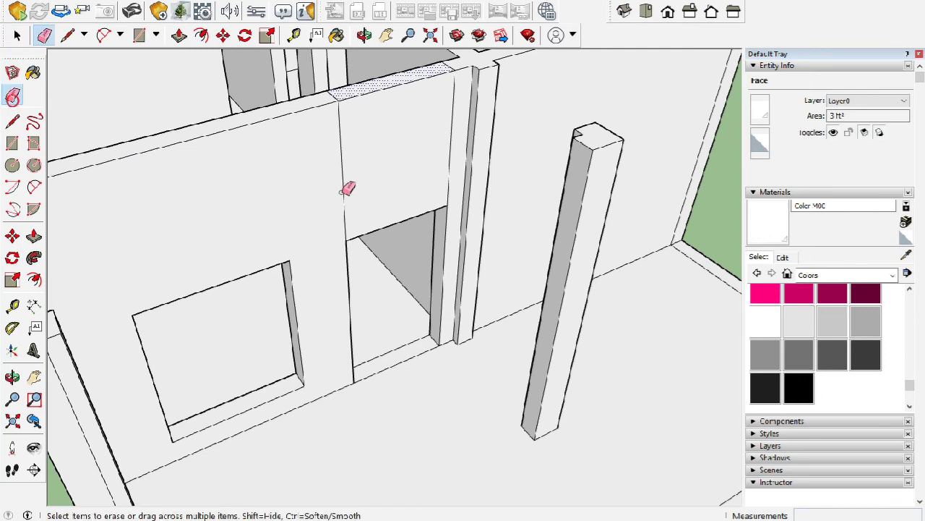
scroll(344, 191, "up", 2)
scroll(337, 144, "up", 2)
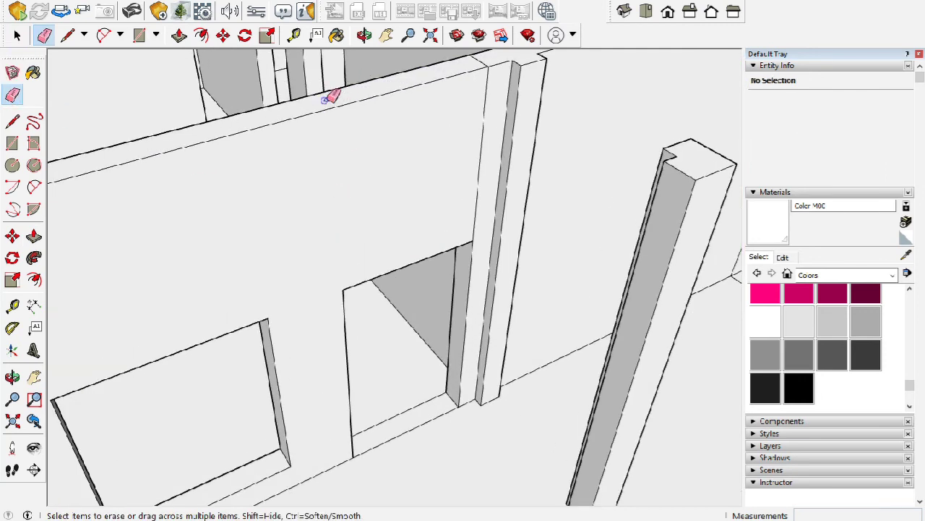
mouse_move(491, 112)
middle_mouse_down()
mouse_move(523, 239)
mouse_move(572, 238)
middle_mouse_up()
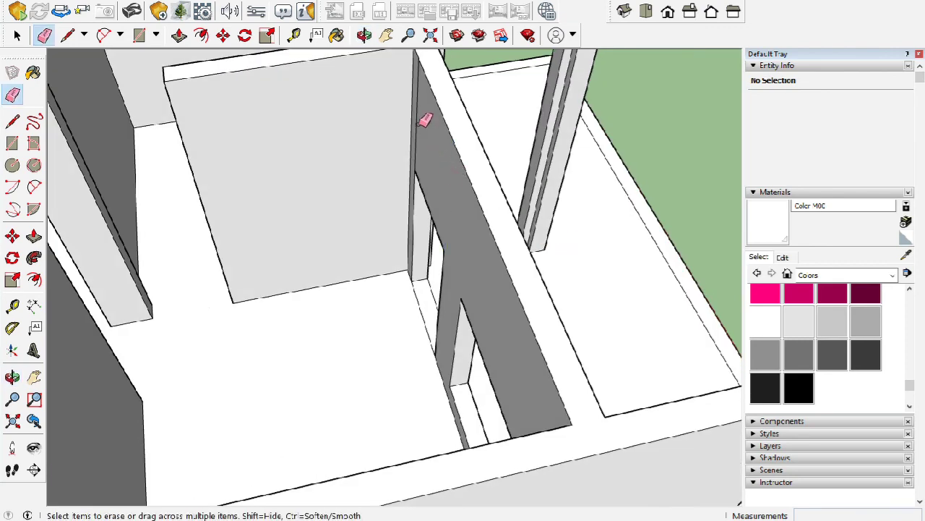
scroll(424, 120, "down", 3)
mouse_move(483, 227)
middle_mouse_down()
mouse_move(93, 200)
mouse_move(316, 215)
mouse_move(376, 268)
mouse_move(515, 195)
mouse_move(402, 254)
mouse_move(388, 274)
mouse_move(458, 196)
mouse_move(207, 221)
mouse_move(321, 252)
mouse_move(479, 331)
mouse_move(424, 236)
middle_mouse_up()
scroll(391, 282, "down", 3)
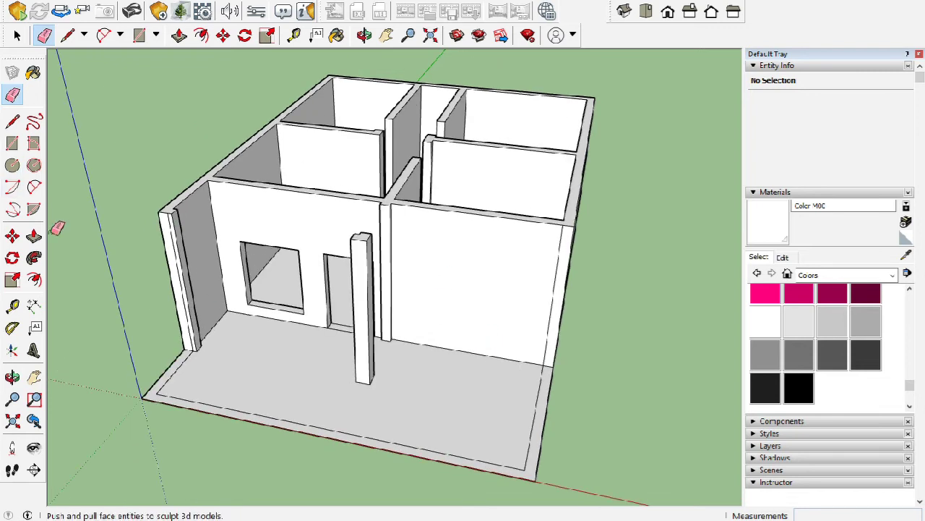
scroll(341, 281, "up", 3)
scroll(341, 281, "down", 3)
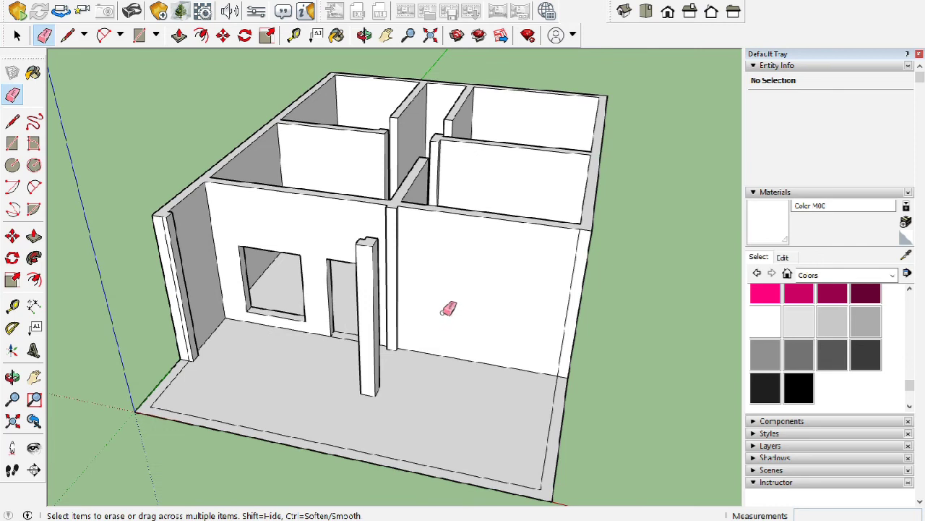
middle_click_drag(476, 308, 542, 326)
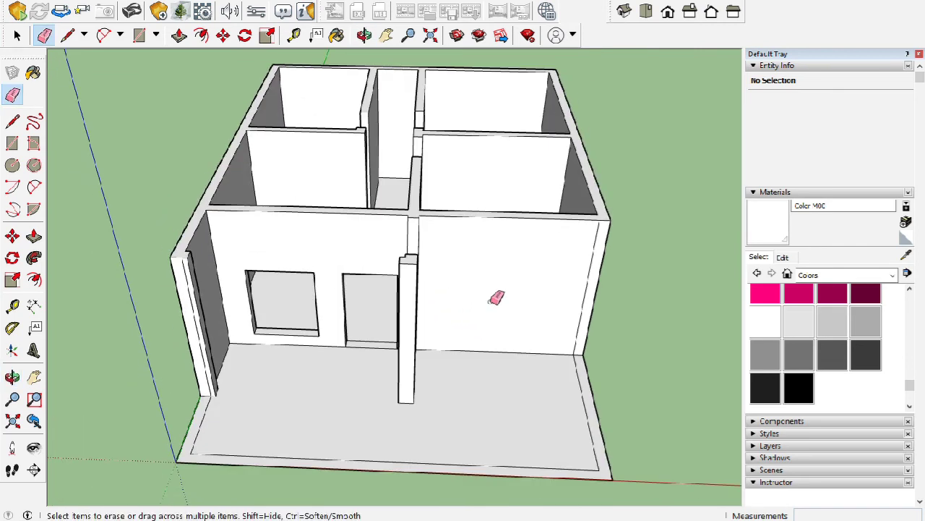
middle_click_drag(496, 298, 382, 306)
scroll(332, 284, "up", 2)
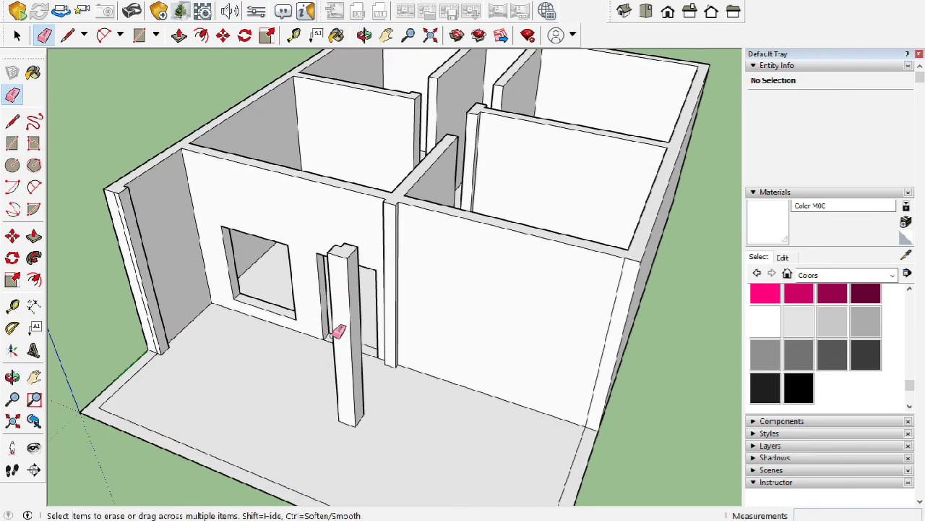
middle_click_drag(337, 331, 378, 341)
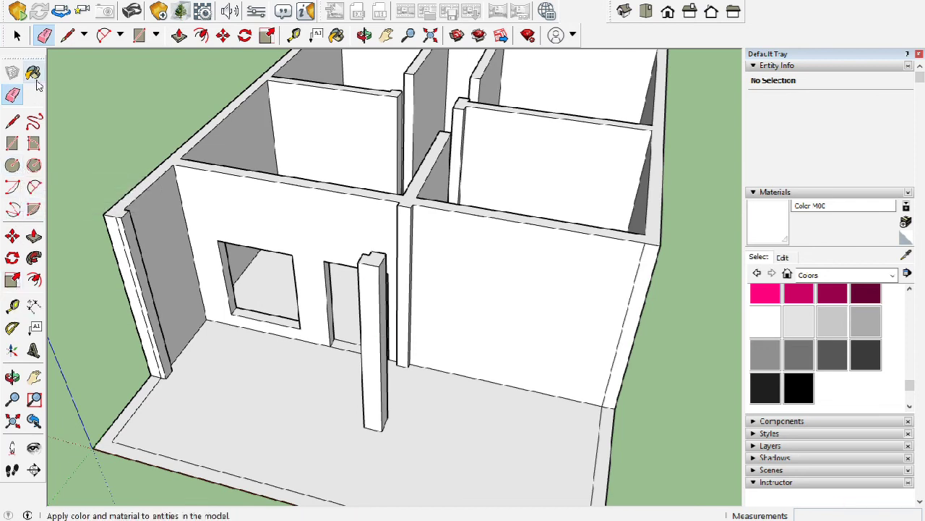
Step: Place a horizontal Tape Measure guide about 1' 5 1/8" up the right front wall
left_click(13, 305)
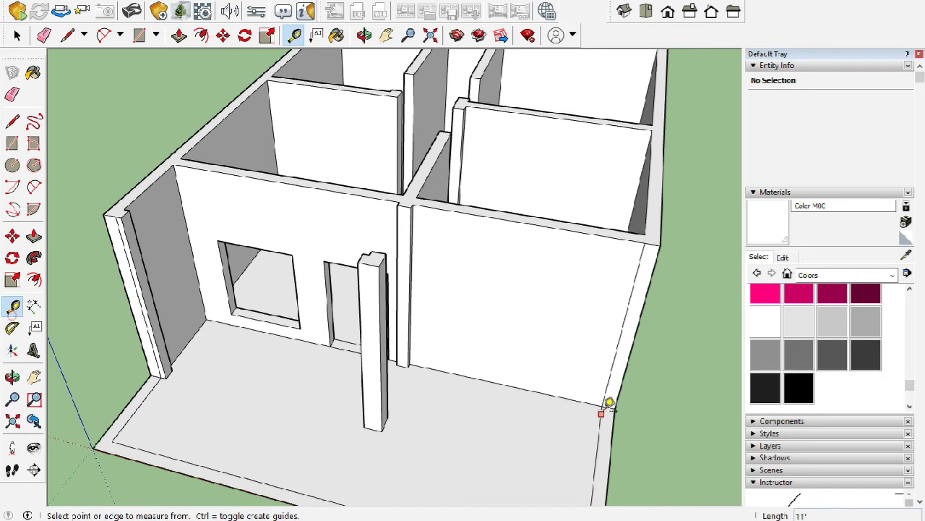
scroll(518, 389, "up", 4)
left_click(515, 392)
mouse_move(527, 331)
middle_mouse_down()
mouse_move(487, 334)
mouse_move(396, 284)
middle_mouse_up()
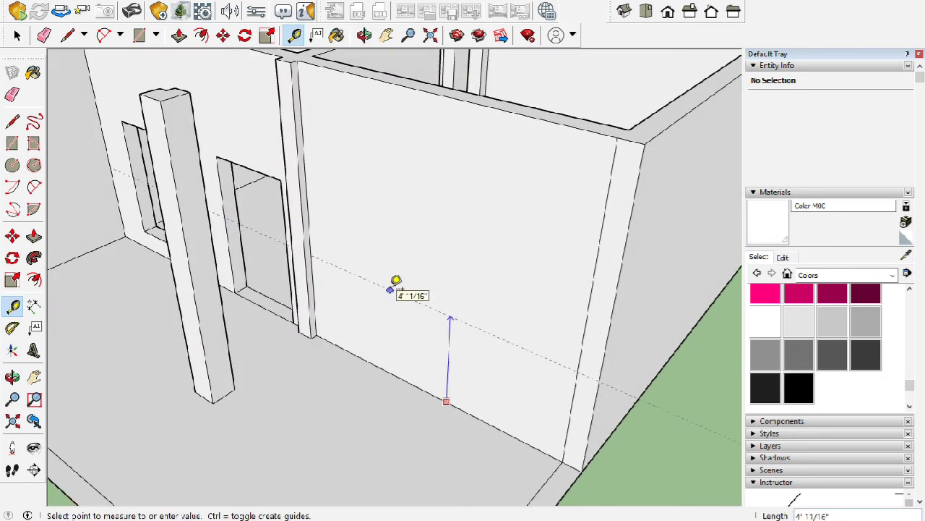
left_click(396, 282)
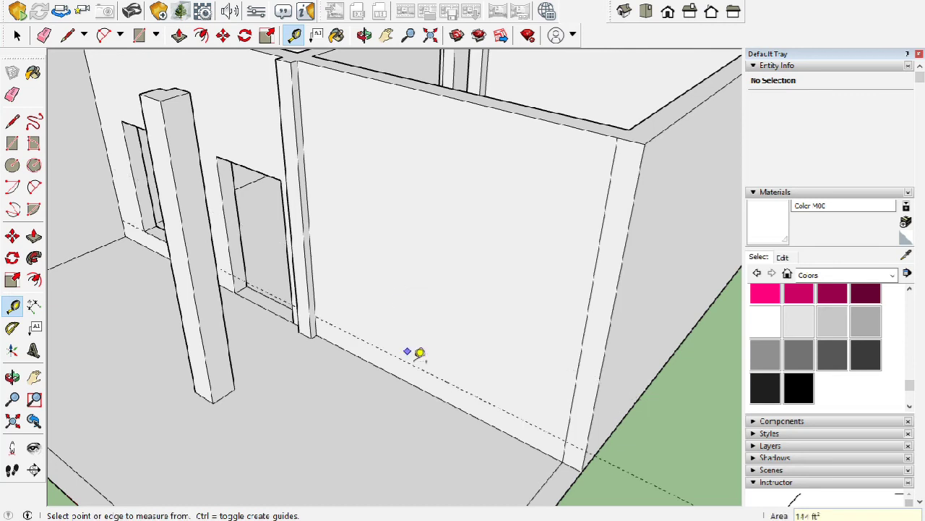
left_click(467, 392)
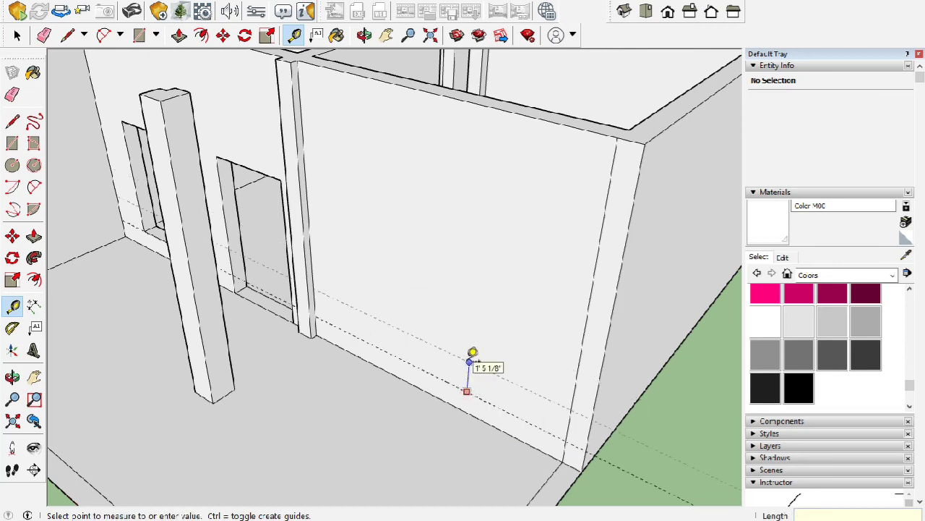
type("6'")
left_click(471, 353)
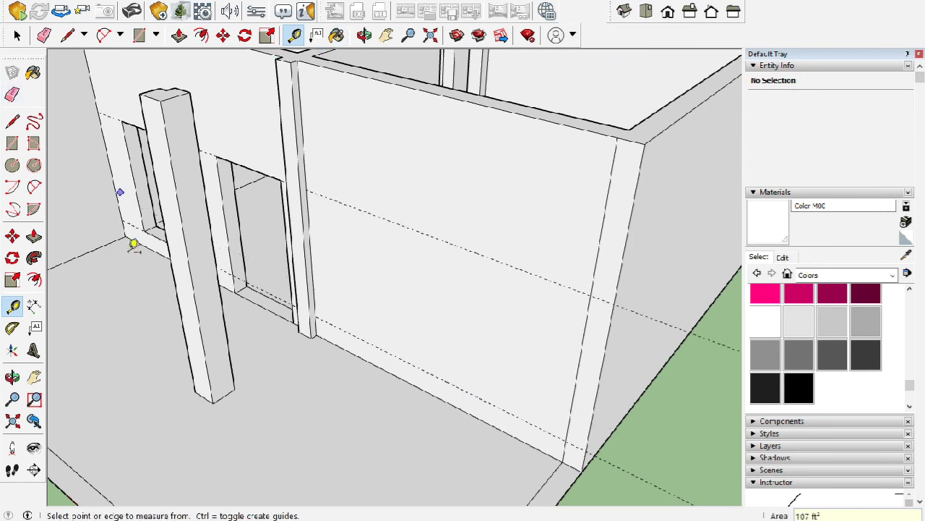
Step: Draw a vertical 12' line from the wall's base midpoint up to its top
left_click(13, 121)
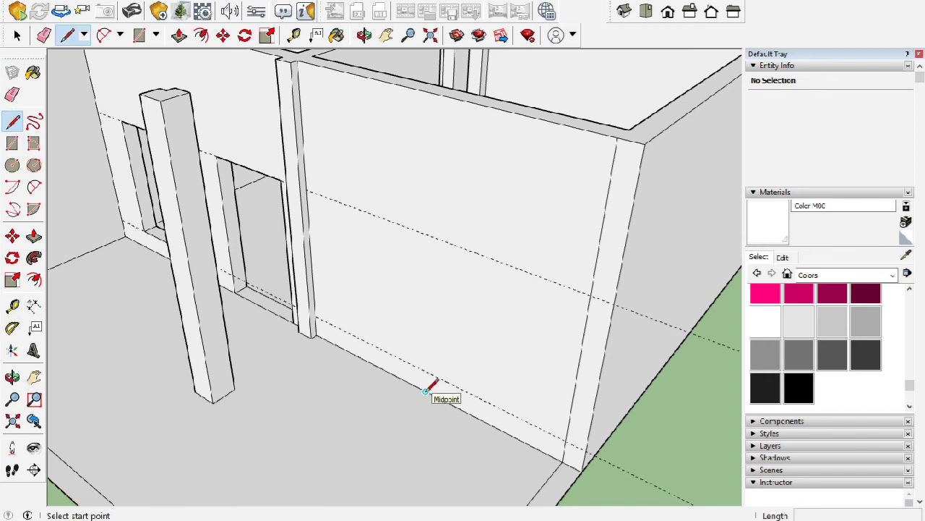
scroll(426, 390, "up", 2)
scroll(426, 390, "up", 2)
scroll(426, 391, "up", 2)
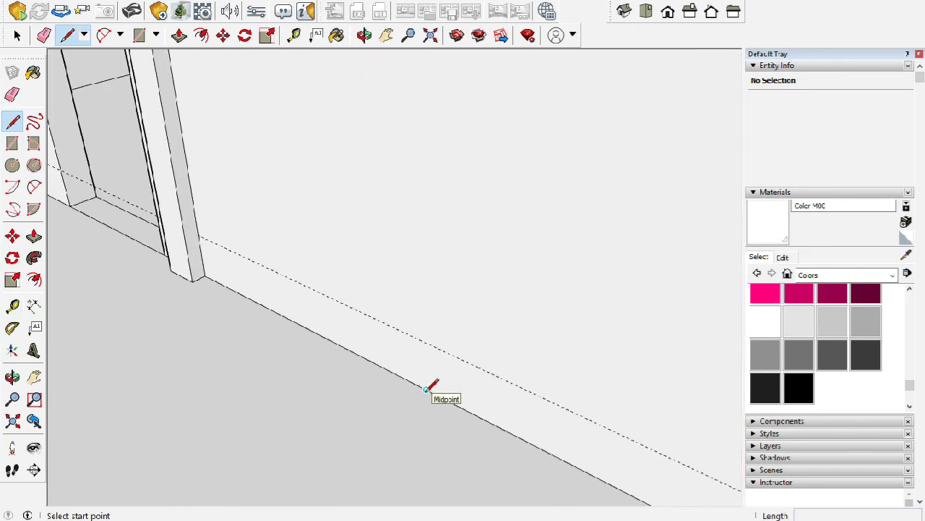
scroll(426, 389, "down", 2)
scroll(425, 389, "down", 2)
left_click(426, 389)
scroll(427, 347, "down", 3)
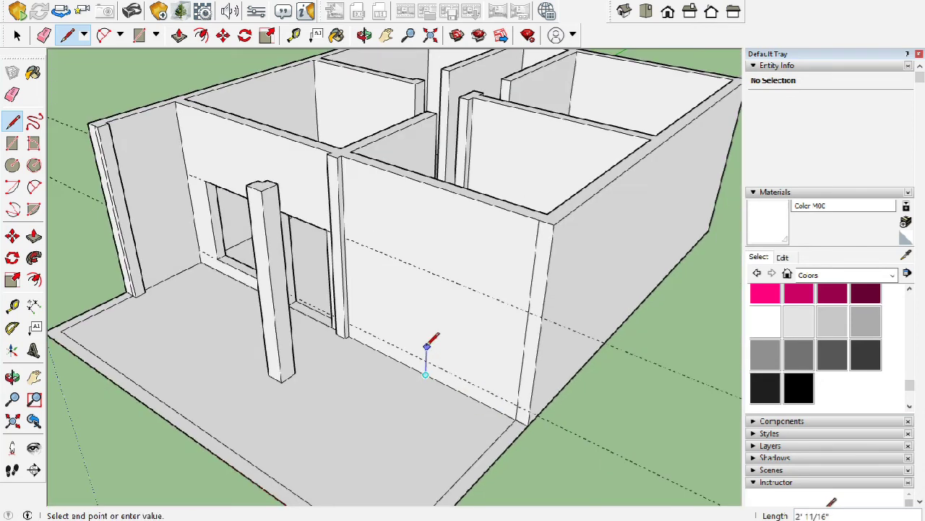
left_click(431, 185)
left_click(18, 35)
middle_click_drag(439, 258, 4, 21)
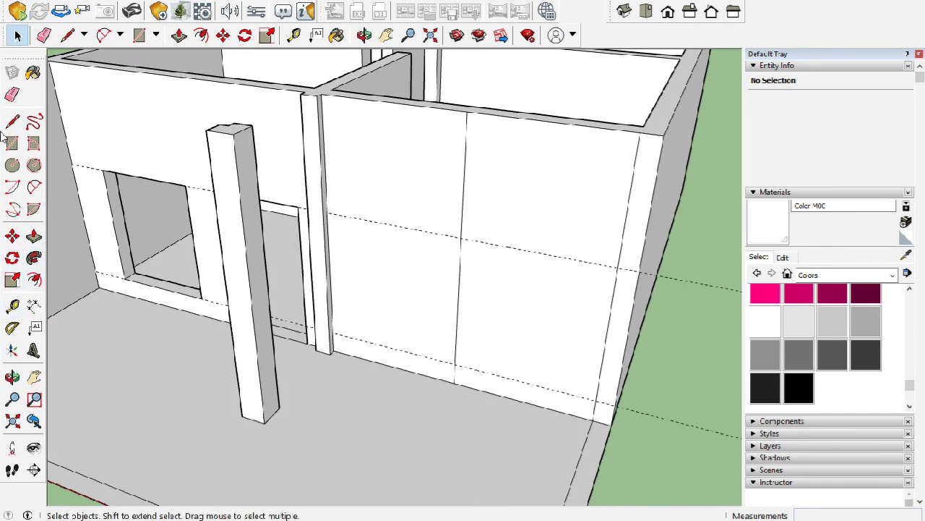
Step: Add vertical Tape Measure guides on either side of the wall's centre line
left_click(12, 306)
scroll(437, 261, "up", 2)
left_click(474, 280)
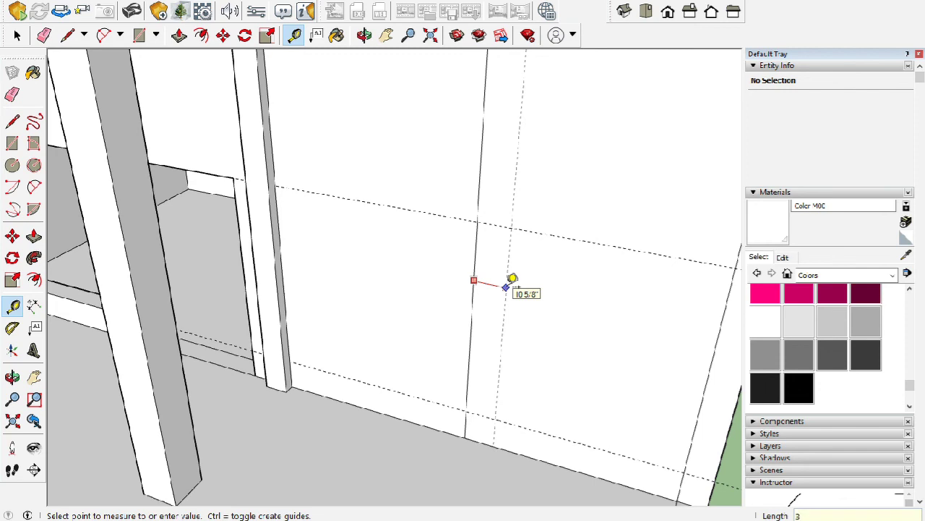
left_click(512, 279)
left_click(568, 312)
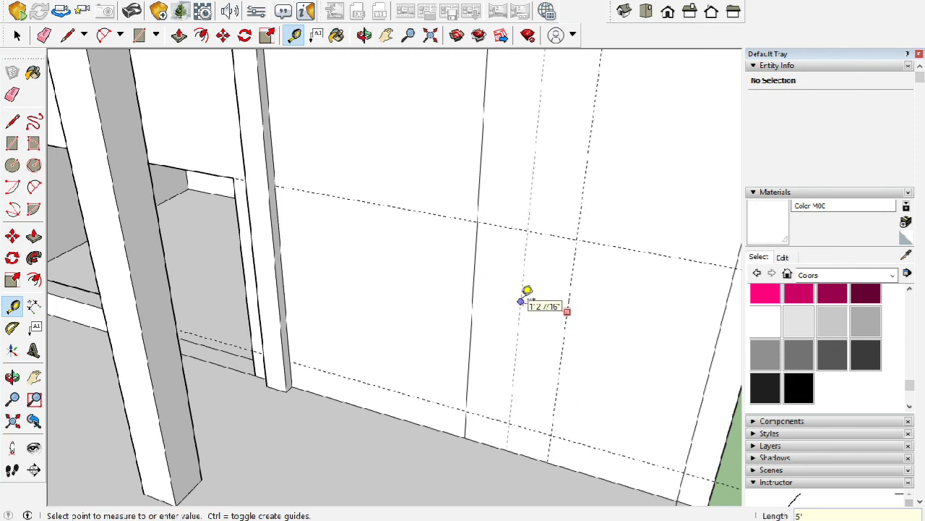
key("Return")
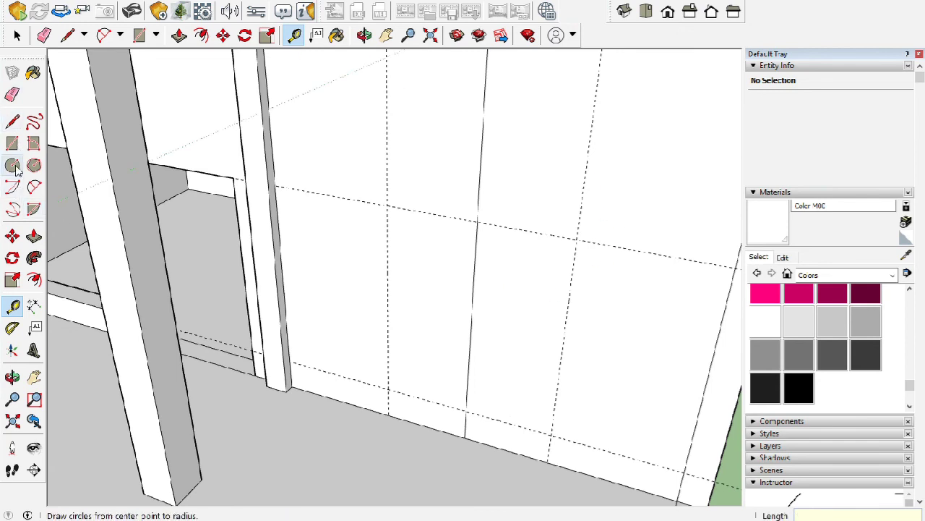
Step: Draw a roughly 6' by 5' window rectangle between the guide crossings
left_click(14, 153)
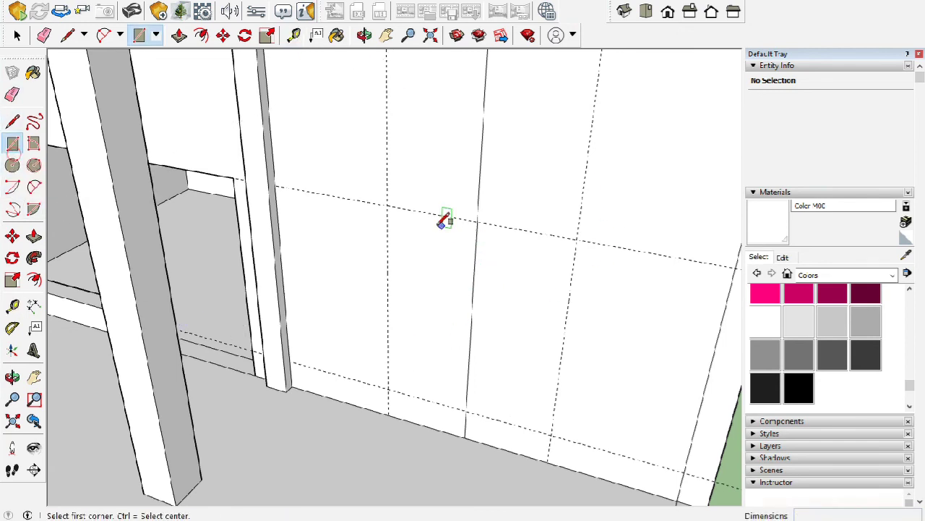
left_click(387, 204)
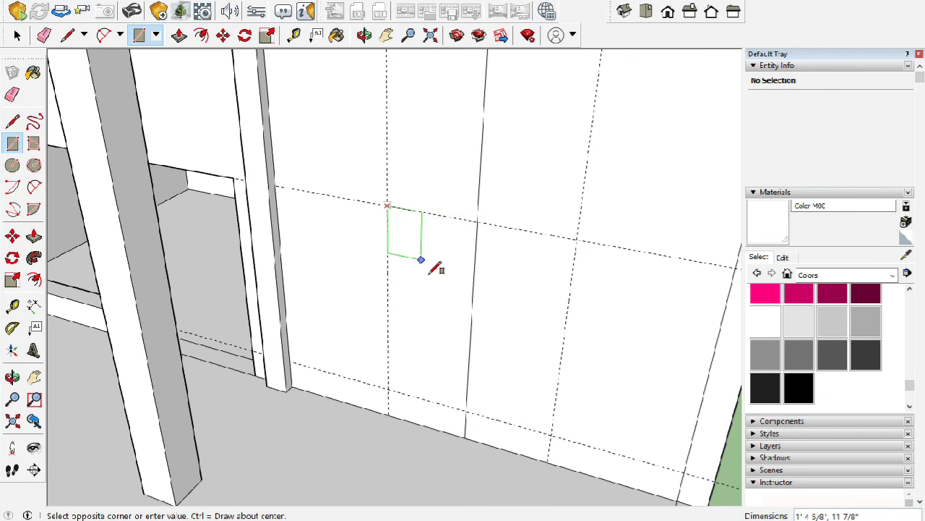
left_click(555, 434)
left_click(17, 35)
mouse_move(207, 169)
middle_mouse_down()
mouse_move(407, 232)
mouse_move(196, 141)
middle_mouse_up()
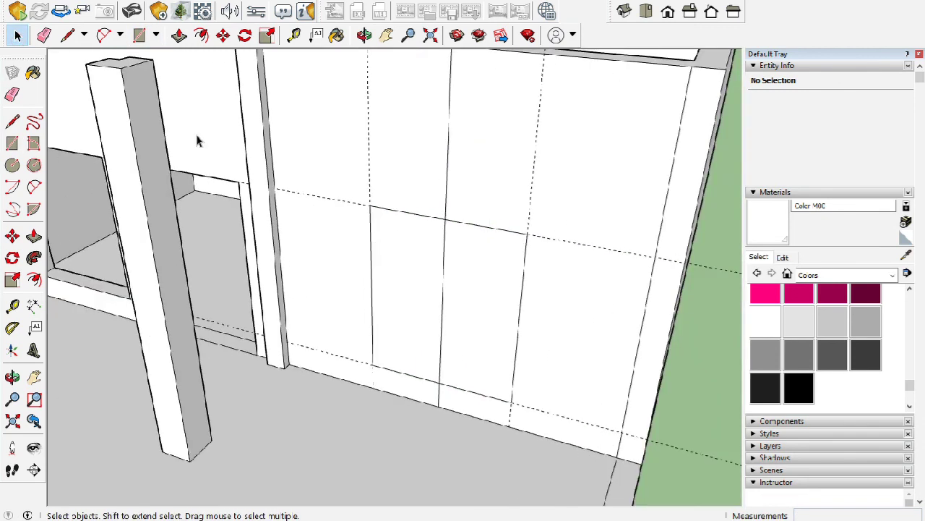
Step: Erase the centre line segments inside and above the window rectangle
left_click(13, 96)
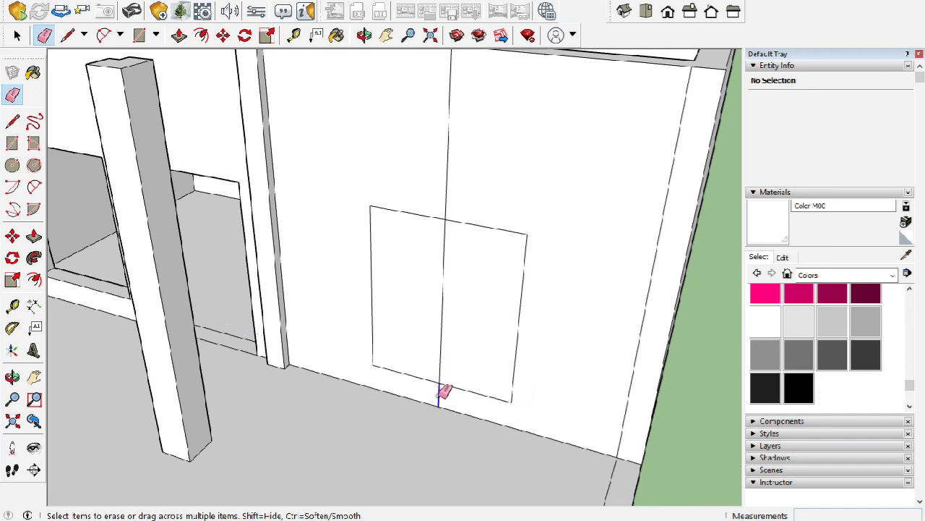
left_click(444, 347)
left_click_drag(459, 238, 452, 205)
scroll(455, 285, "down", 3)
mouse_move(455, 285)
middle_mouse_down()
mouse_move(418, 277)
mouse_move(448, 268)
middle_mouse_up()
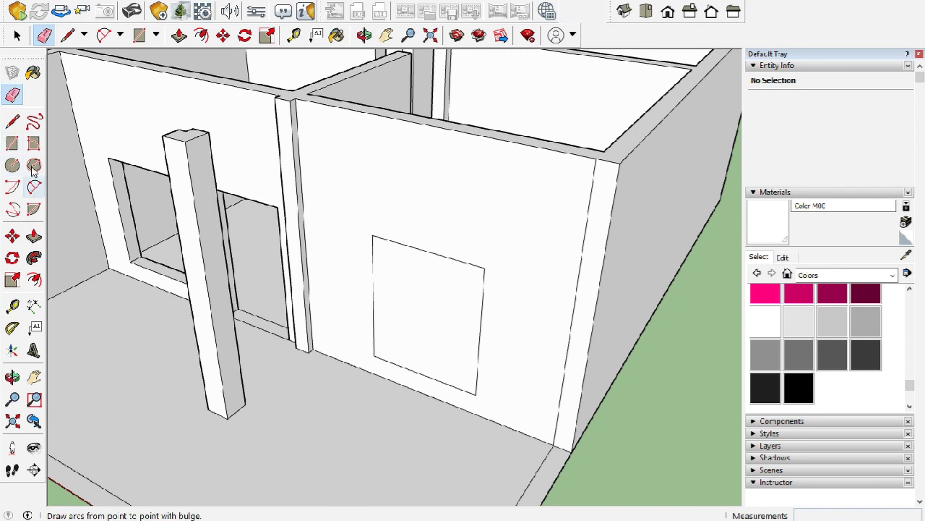
Step: Push the window rectangle through the right front wall to open the window
left_click(34, 235)
mouse_move(492, 362)
middle_mouse_down()
mouse_move(438, 313)
mouse_move(386, 347)
middle_mouse_up()
mouse_move(386, 347)
left_mouse_down()
mouse_move(397, 346)
mouse_move(417, 297)
left_mouse_up()
mouse_move(406, 335)
left_mouse_down()
mouse_move(398, 351)
mouse_move(409, 326)
mouse_move(378, 357)
mouse_move(479, 263)
mouse_move(434, 355)
mouse_move(406, 350)
left_mouse_up()
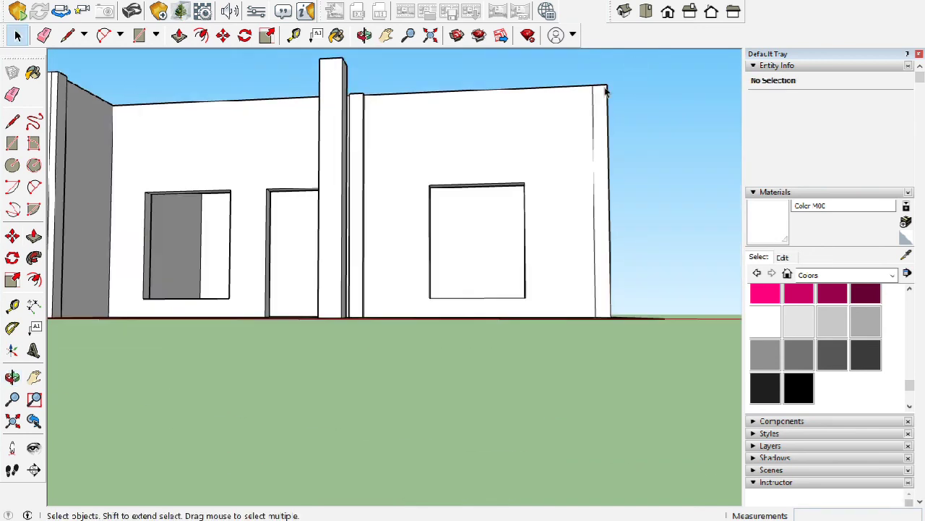
Step: Orbit and zoom around the house for an overall exterior view
mouse_move(606, 91)
middle_mouse_down()
mouse_move(496, 221)
mouse_move(335, 294)
middle_mouse_up()
scroll(406, 275, "up", 3)
mouse_move(405, 275)
middle_mouse_down()
mouse_move(572, 331)
mouse_move(378, 242)
mouse_move(343, 285)
mouse_move(397, 262)
mouse_move(475, 258)
mouse_move(434, 279)
mouse_move(245, 209)
middle_mouse_up()
scroll(396, 261, "down", 5)
scroll(422, 283, "up", 3)
scroll(422, 283, "down", 3)
middle_click_drag(422, 283, 340, 306)
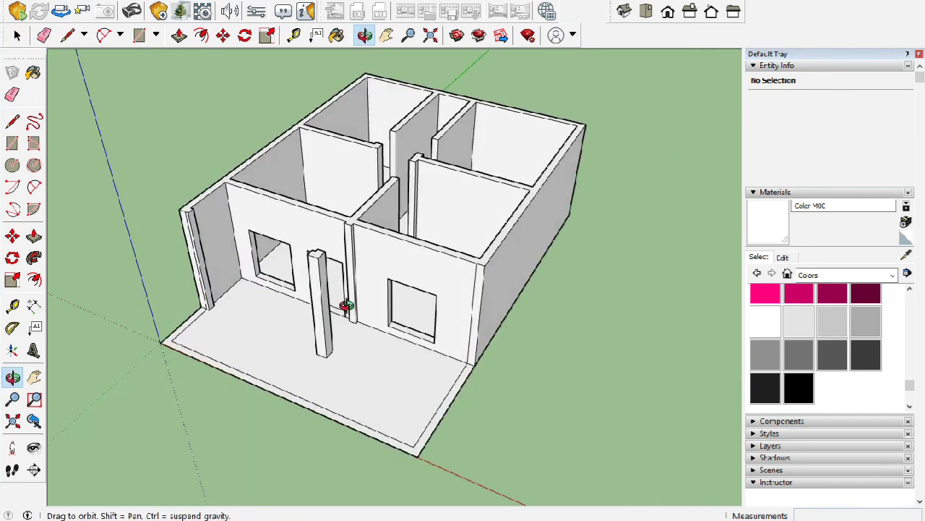
scroll(340, 306, "up", 3)
scroll(398, 312, "down", 1)
mouse_move(398, 312)
middle_mouse_down()
mouse_move(479, 318)
mouse_move(440, 296)
middle_mouse_up()
scroll(446, 256, "up", 2)
scroll(447, 256, "down", 2)
middle_click_drag(446, 256, 507, 263)
scroll(507, 262, "up", 2)
scroll(371, 254, "down", 3)
mouse_move(428, 265)
middle_mouse_down()
mouse_move(471, 294)
mouse_move(606, 344)
middle_mouse_up()
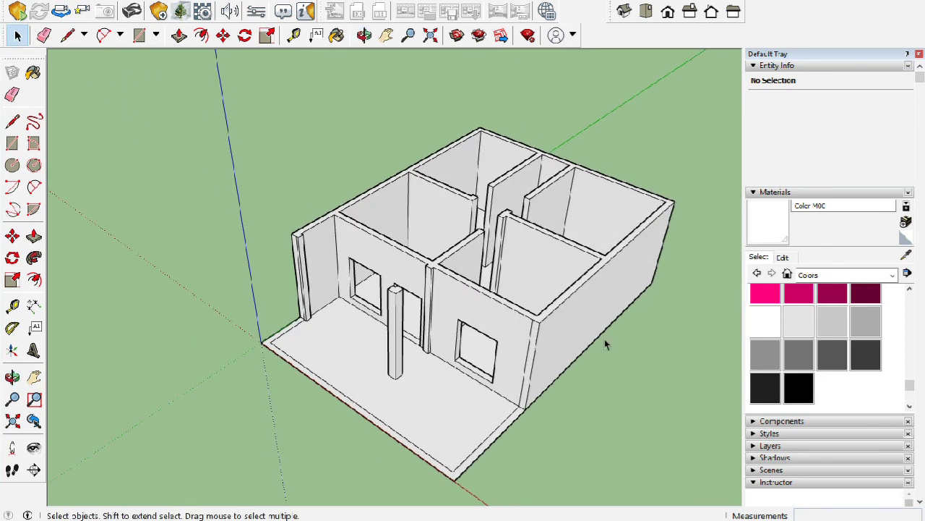